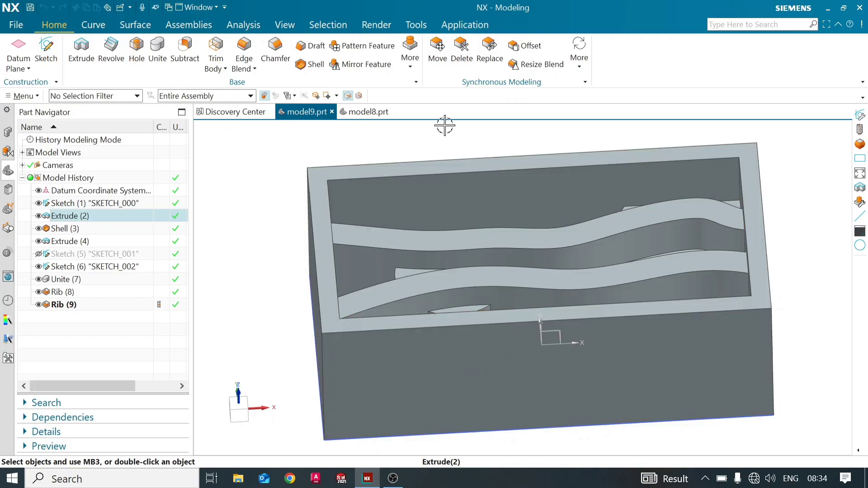
click(411, 71)
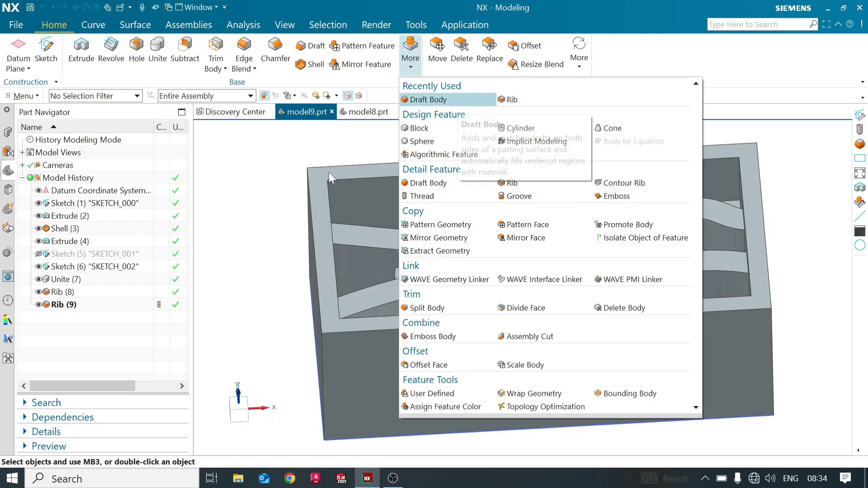
click(296, 169)
mouse_move(470, 284)
middle_down()
mouse_move(448, 262)
mouse_move(479, 296)
mouse_move(452, 294)
mouse_move(450, 260)
mouse_move(435, 253)
mouse_move(465, 235)
mouse_move(490, 241)
mouse_move(465, 304)
mouse_move(460, 293)
mouse_move(506, 266)
middle_up()
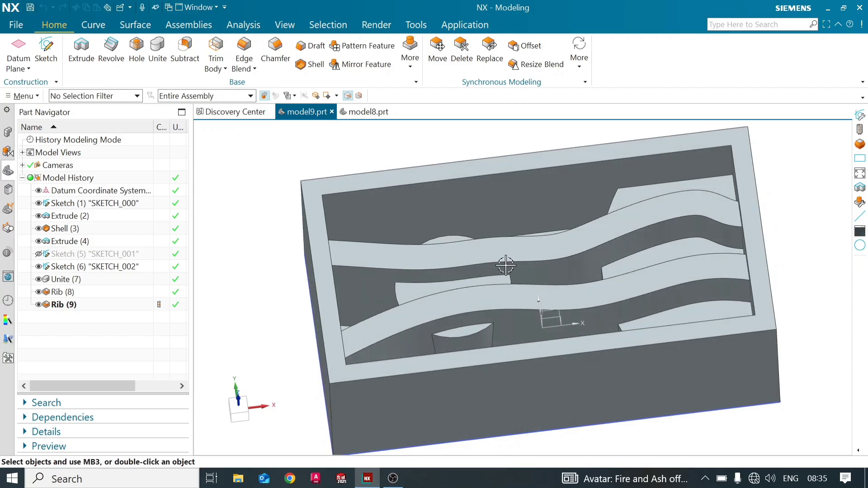
Switch to the model8.prt part containing the block with the cylindrical boss.
click(368, 112)
scroll(419, 273, down, 2)
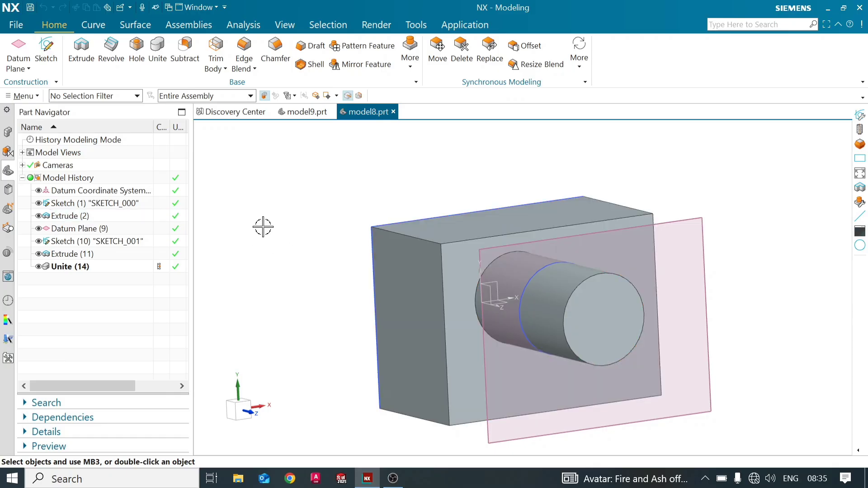
scroll(261, 225, up, 2)
scroll(381, 288, down, 1)
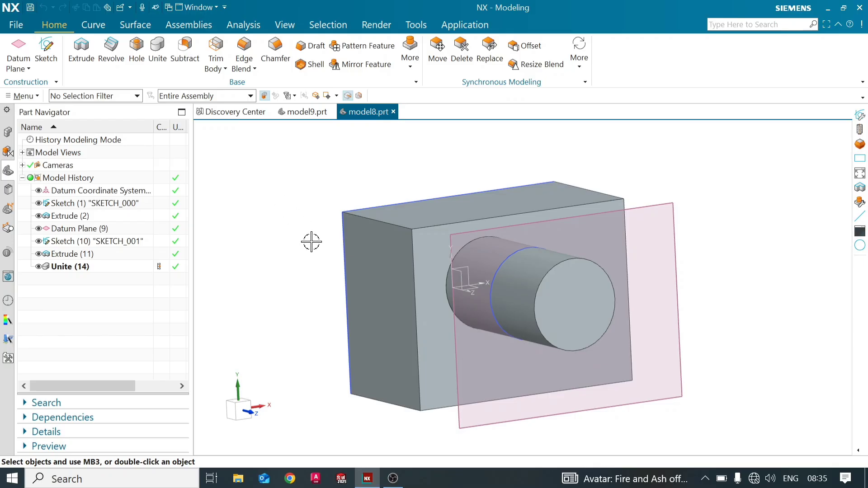
Start the Draft Body command and set its draft type to Edge.
click(410, 69)
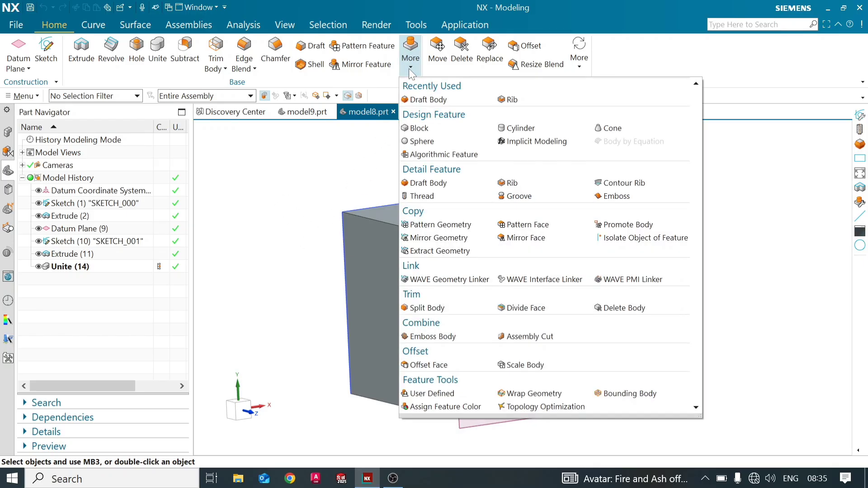
click(429, 183)
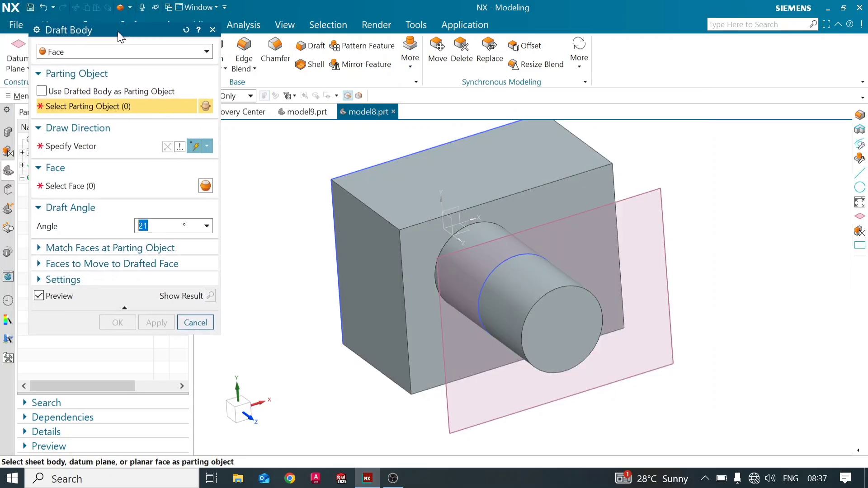
drag(118, 31, 142, 45)
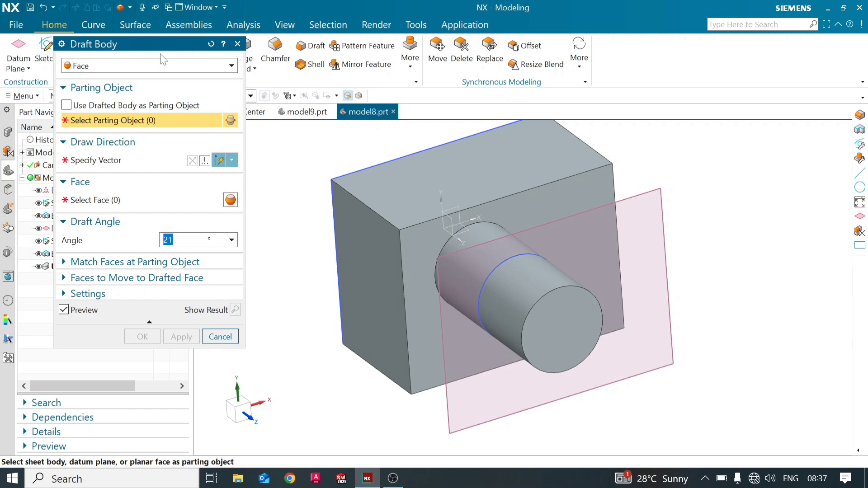
click(228, 68)
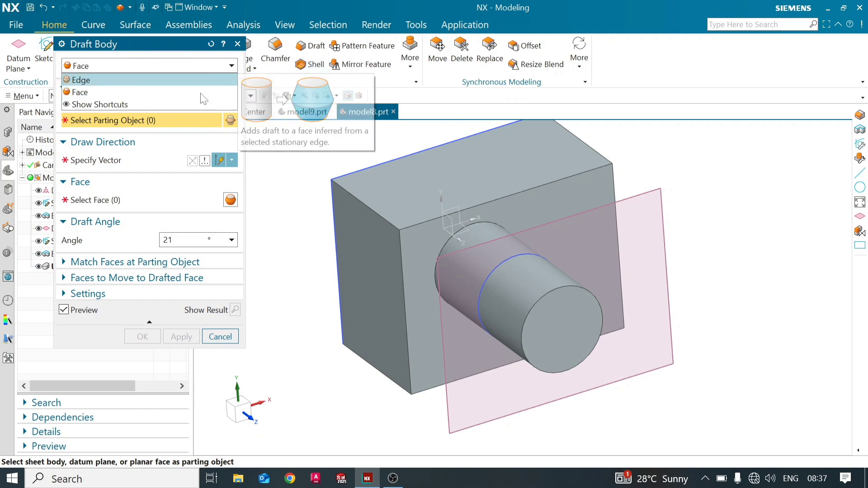
click(172, 80)
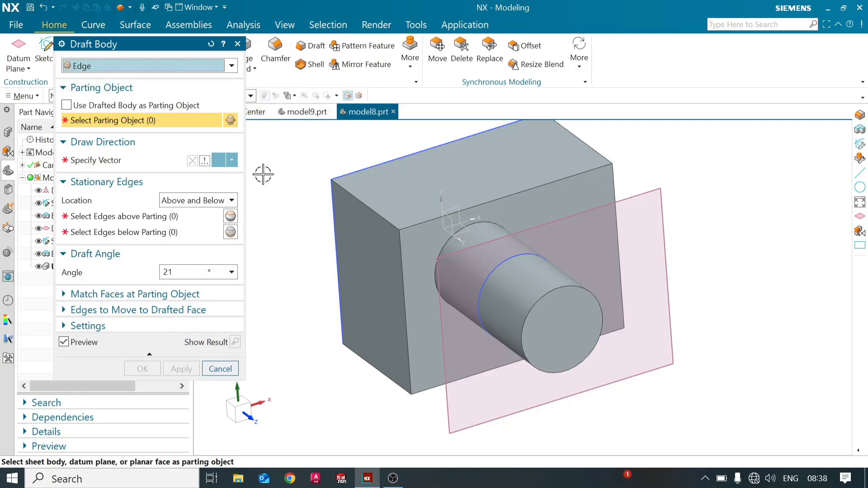
Set the block's front face as parting object, with the cylinder's outer end edge above parting and its base edge below parting.
middle_drag(322, 271, 295, 241)
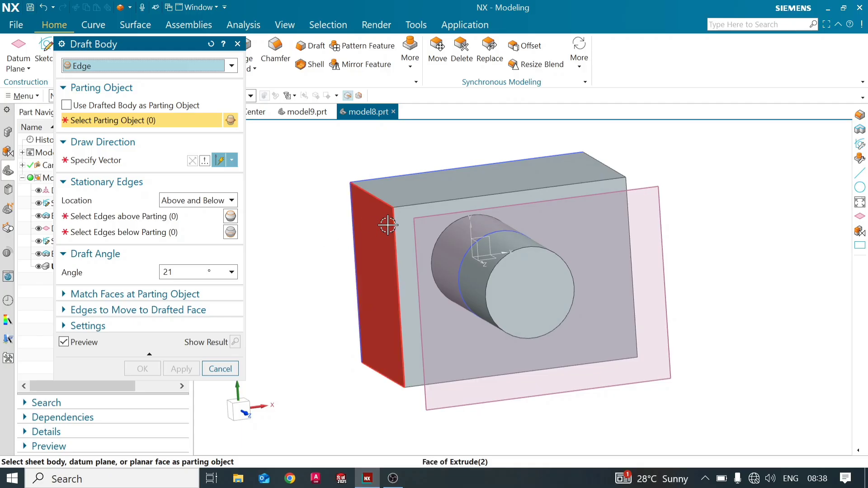
click(403, 220)
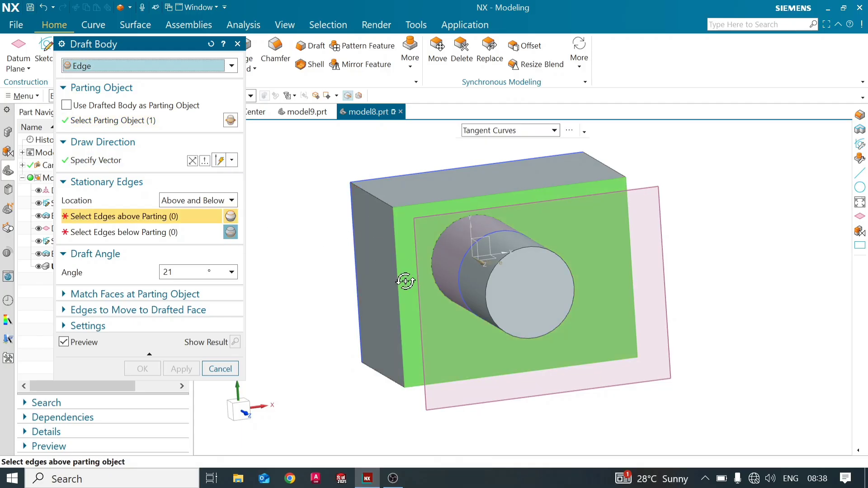
mouse_move(405, 281)
middle_down()
mouse_move(413, 291)
mouse_move(407, 287)
middle_up()
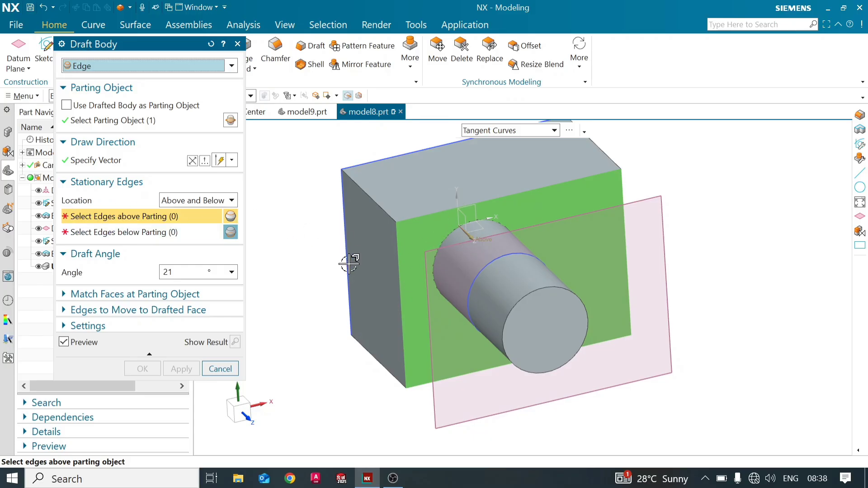
middle_drag(306, 275, 300, 265)
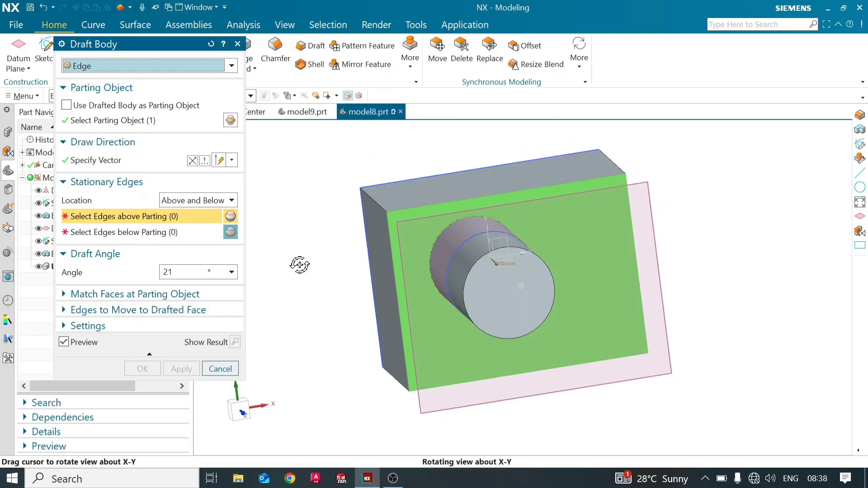
click(466, 278)
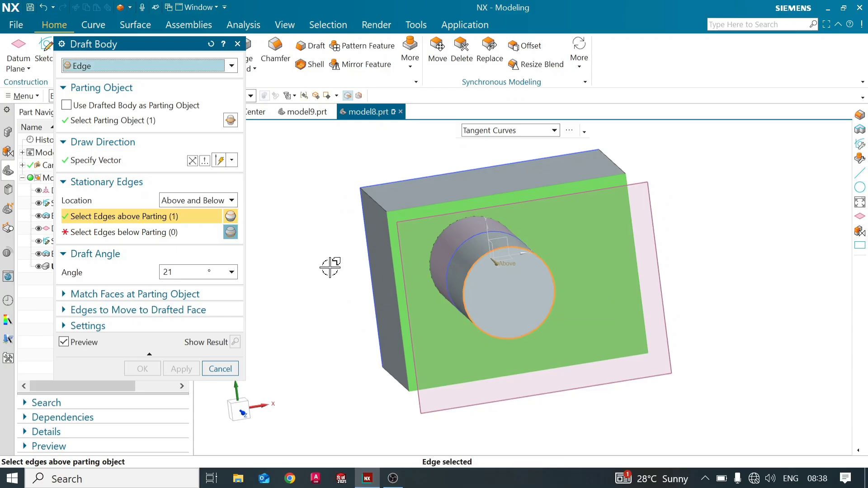
middle_drag(331, 266, 345, 281)
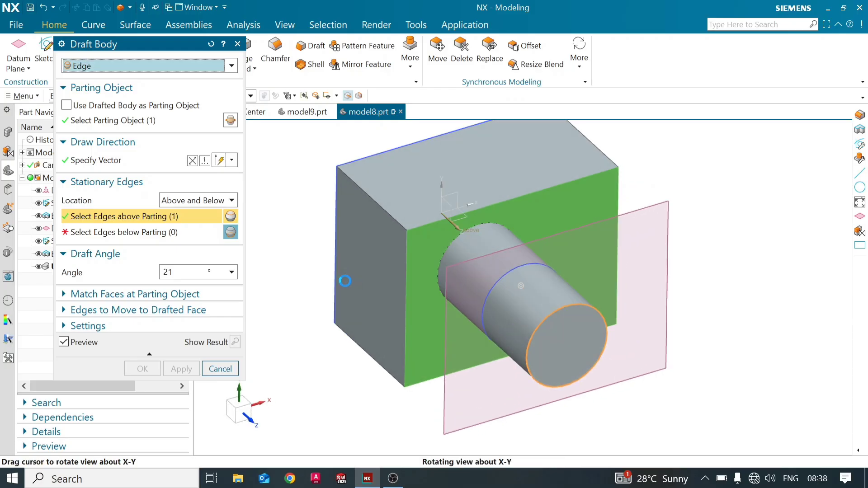
click(137, 233)
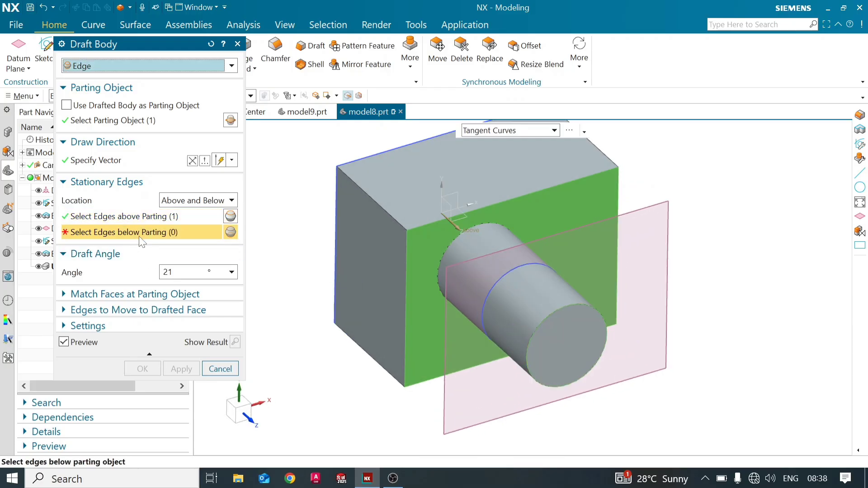
click(442, 250)
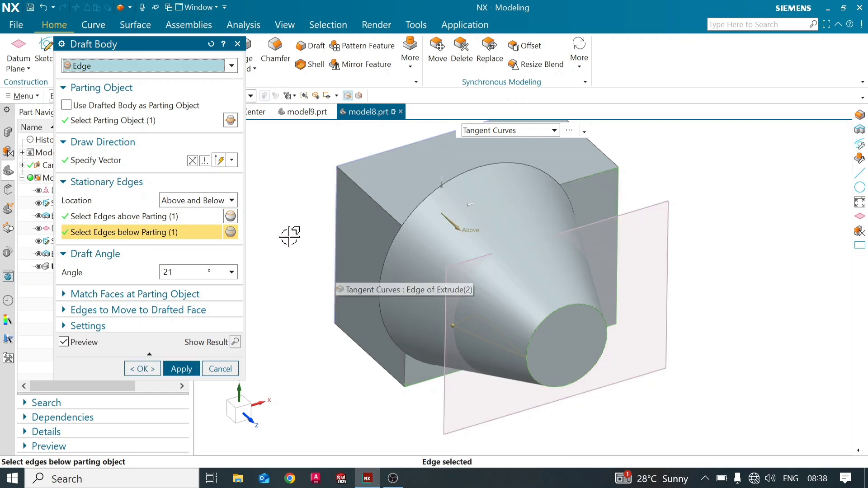
Reduce the draft angle on the cylinder to 6°.
drag(450, 322, 471, 319)
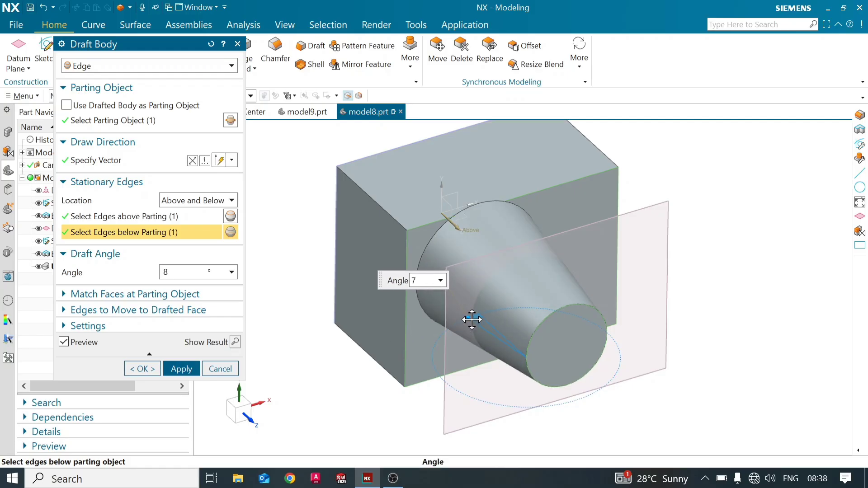
middle_drag(471, 319, 439, 347)
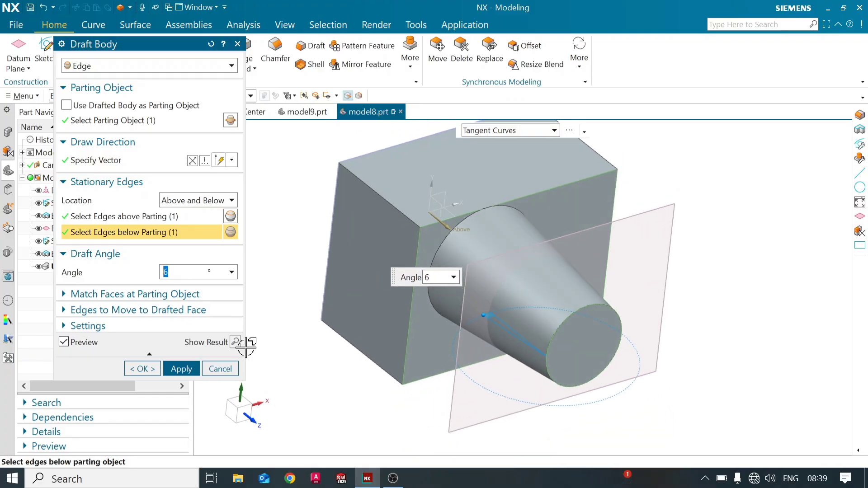
mouse_move(479, 324)
mouse_down()
mouse_move(482, 312)
mouse_move(501, 310)
mouse_move(481, 318)
mouse_up()
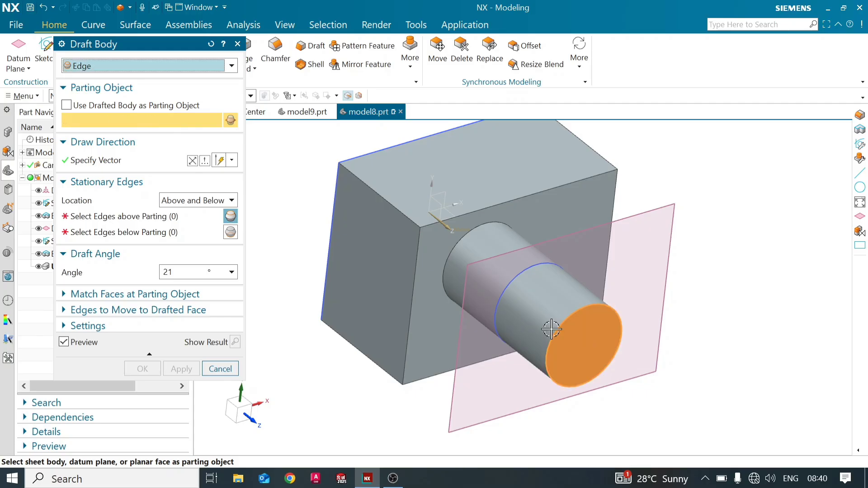
Set the cylinder's end face as parting object, with its base edge above parting and its outer end edge below parting.
click(583, 336)
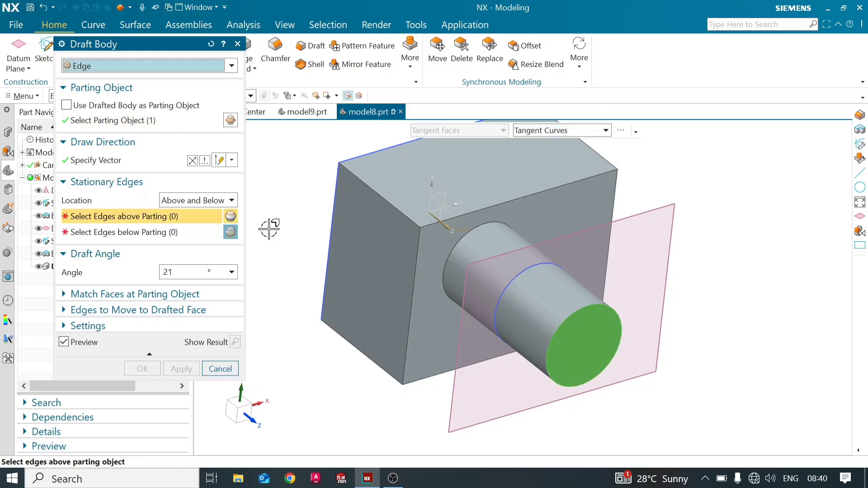
click(444, 259)
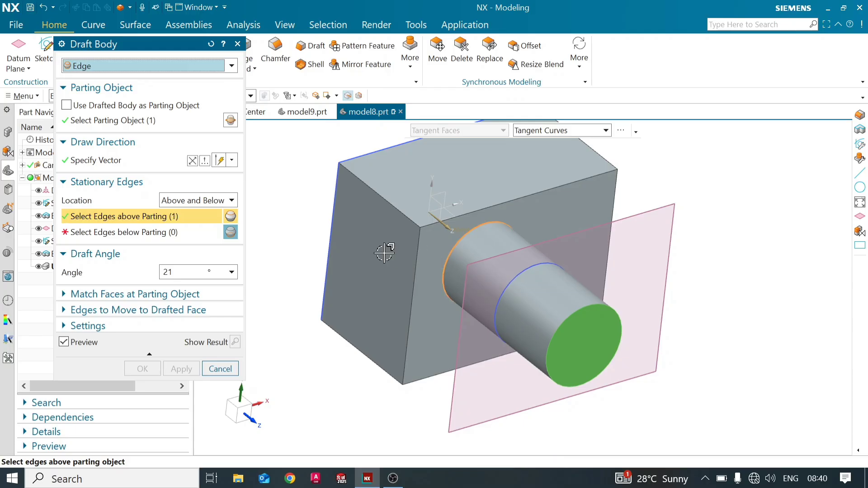
click(567, 312)
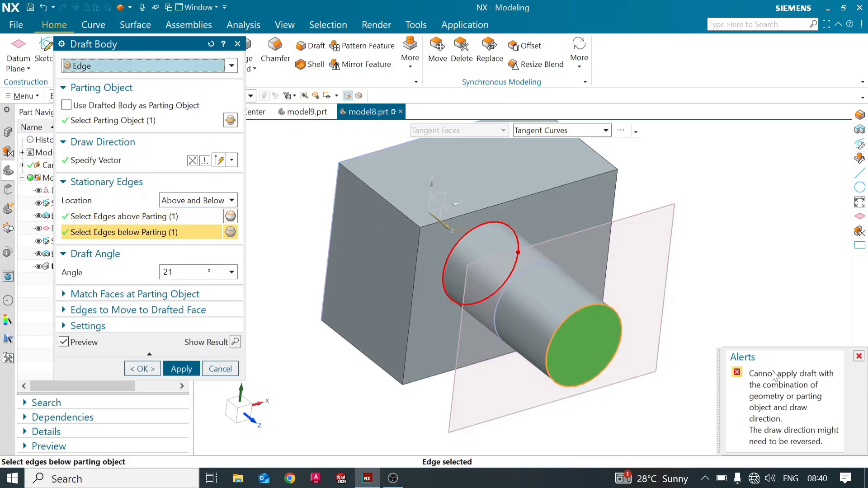
Reverse the draw direction, set the draft angle to -11° and show the drafted result.
click(450, 226)
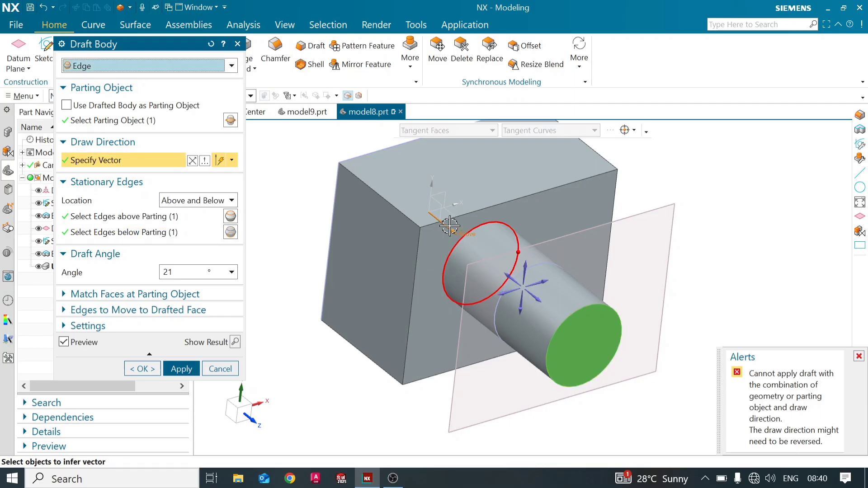
double_click(452, 231)
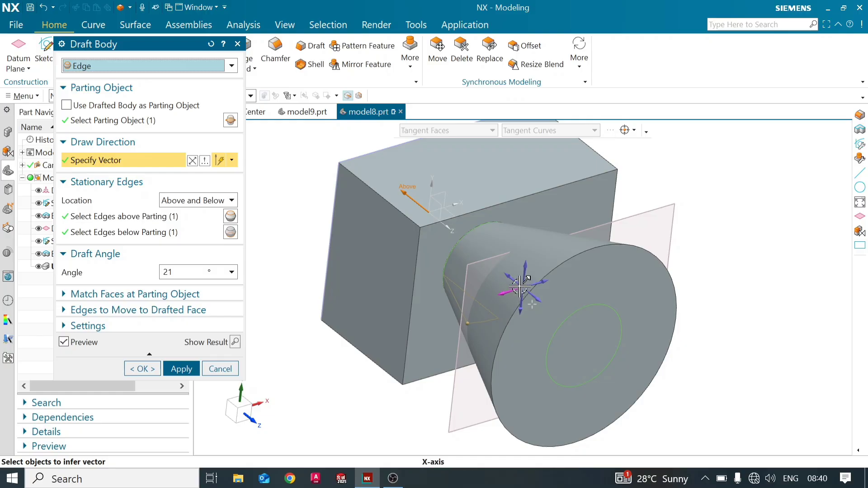
drag(469, 323, 512, 313)
click(235, 342)
mouse_move(388, 318)
middle_down()
mouse_move(389, 285)
mouse_move(370, 274)
mouse_move(457, 300)
mouse_move(388, 320)
middle_up()
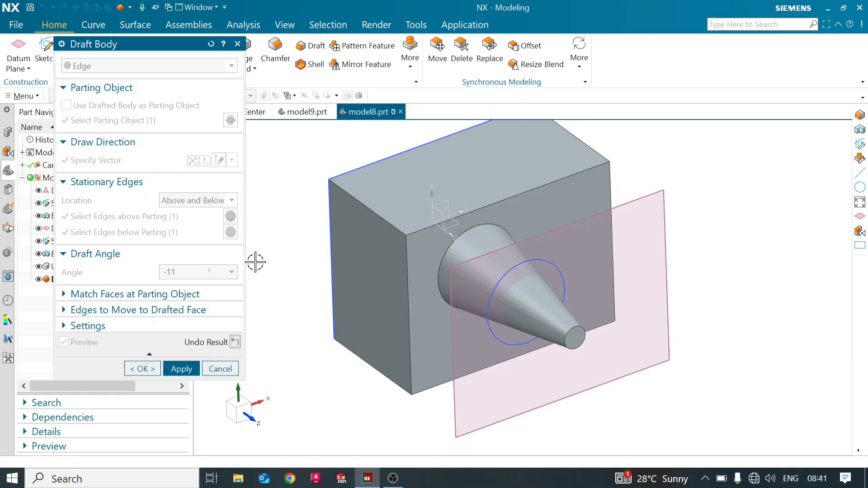
Undo the shown draft result, then flip the draw direction and flip it back towards the block.
click(235, 342)
mouse_move(388, 328)
middle_down()
mouse_move(349, 314)
mouse_move(381, 316)
mouse_move(374, 320)
middle_up()
double_click(434, 207)
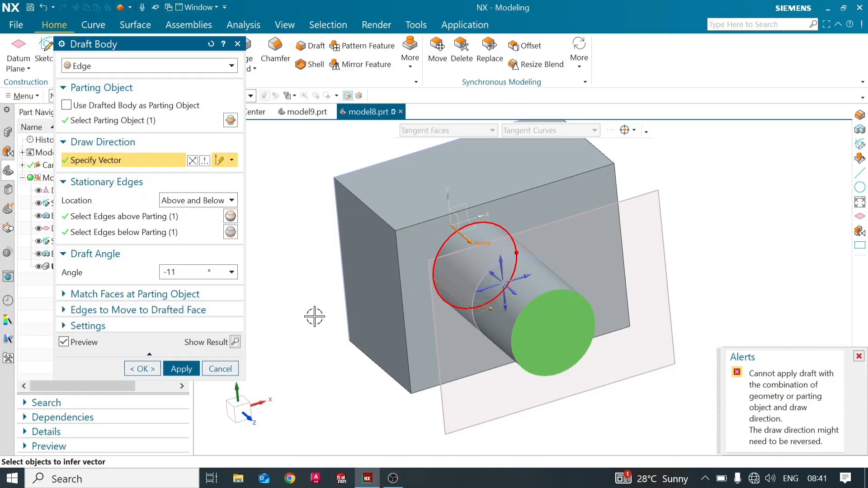
double_click(474, 242)
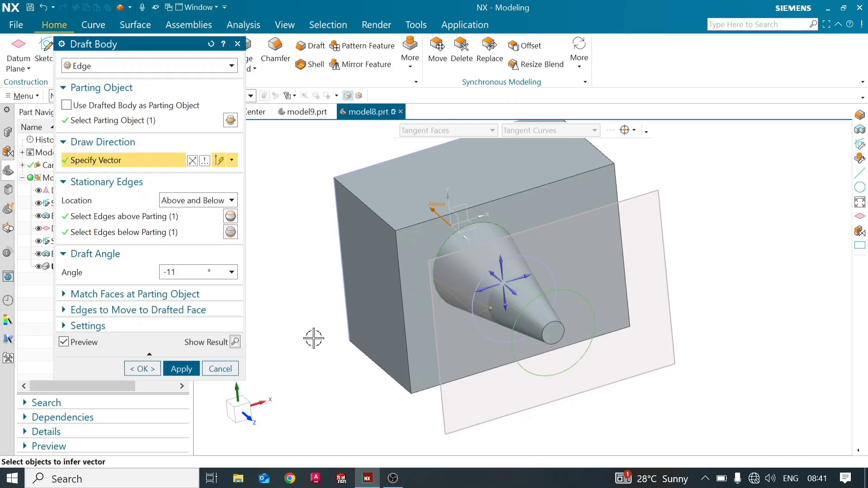
Set the draft angle to -10° and show the drafted result.
mouse_move(314, 339)
middle_down()
mouse_move(291, 304)
mouse_move(307, 337)
middle_up()
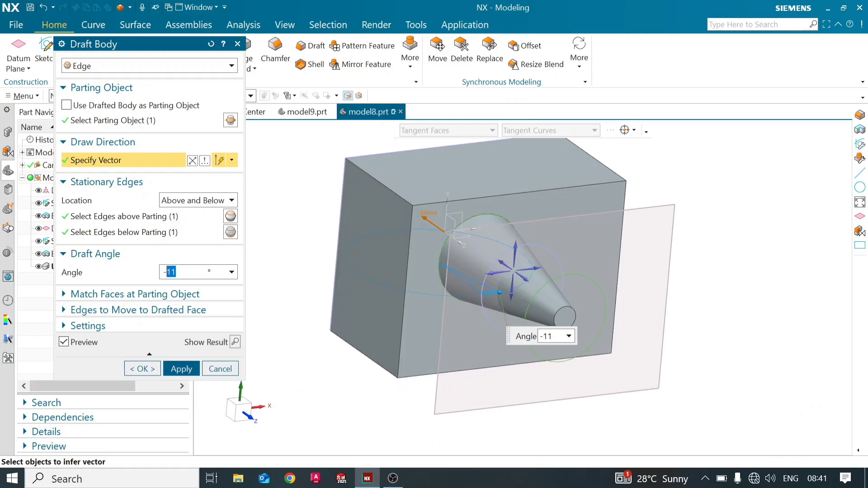
key(Return)
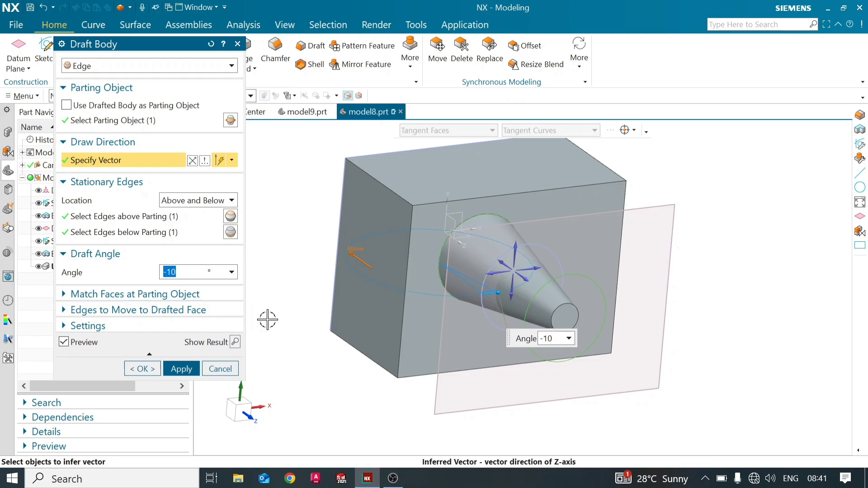
click(235, 342)
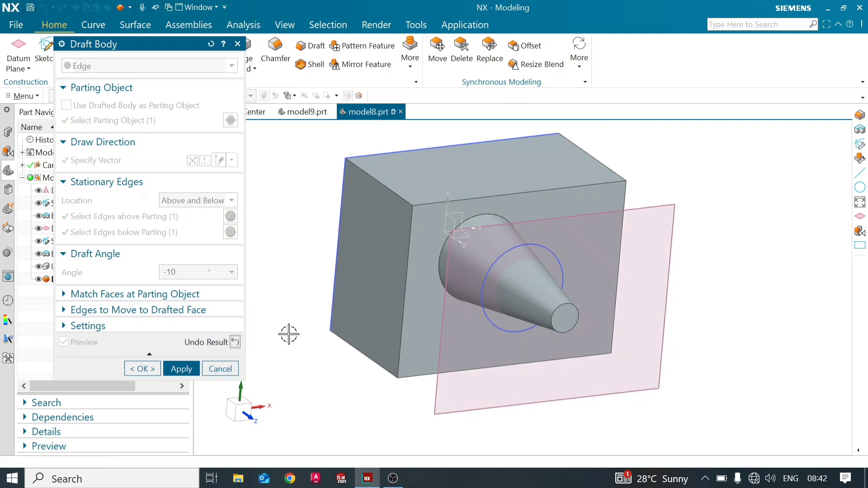
mouse_move(344, 329)
middle_down()
mouse_move(341, 304)
mouse_move(349, 309)
mouse_move(338, 335)
mouse_move(347, 349)
mouse_move(330, 326)
mouse_move(345, 329)
mouse_move(340, 319)
middle_up()
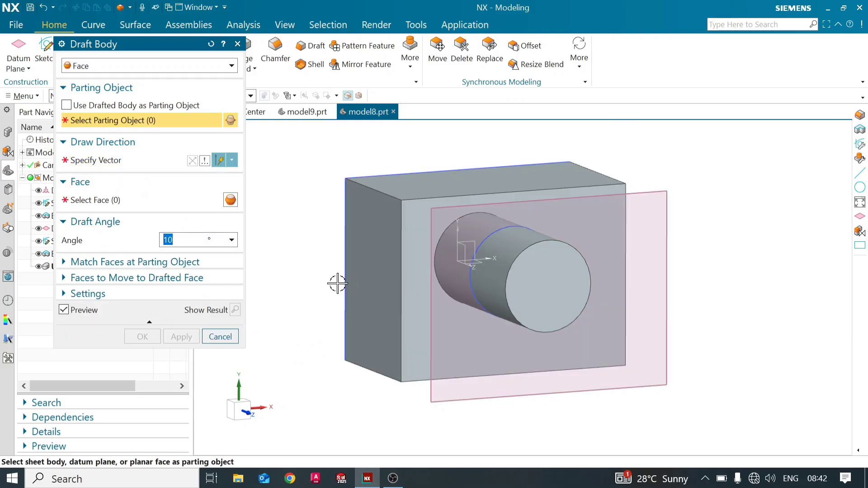
Set the draft type of the new Draft Body feature to Edge.
middle_drag(337, 283, 355, 296)
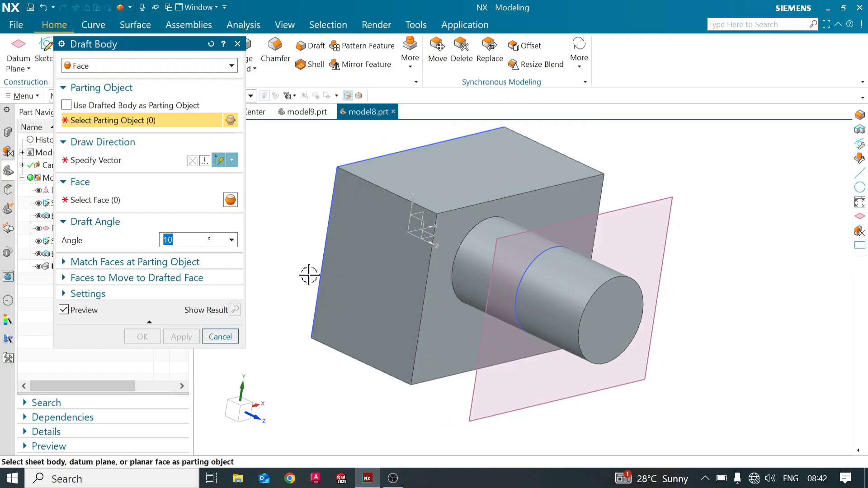
middle_drag(309, 275, 398, 271)
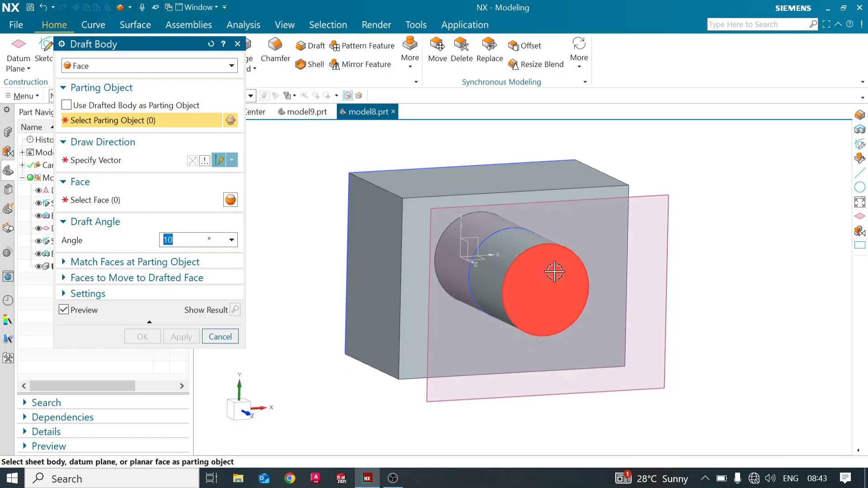
mouse_move(316, 257)
middle_down()
mouse_move(328, 254)
mouse_move(312, 243)
mouse_move(318, 256)
middle_up()
click(228, 66)
click(227, 80)
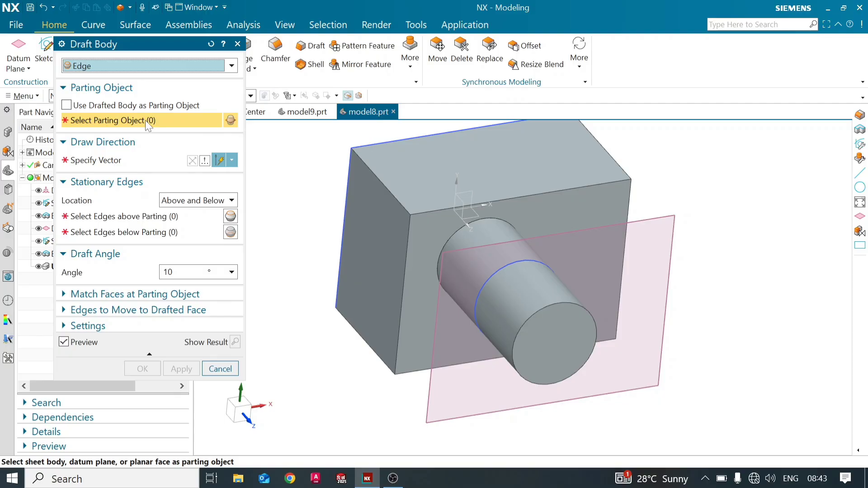
Use the datum plane as the parting object, with the boss's outer end edge above parting and its base edge below parting.
click(668, 228)
mouse_move(386, 309)
middle_down()
mouse_move(389, 283)
mouse_move(401, 293)
mouse_move(392, 293)
middle_up()
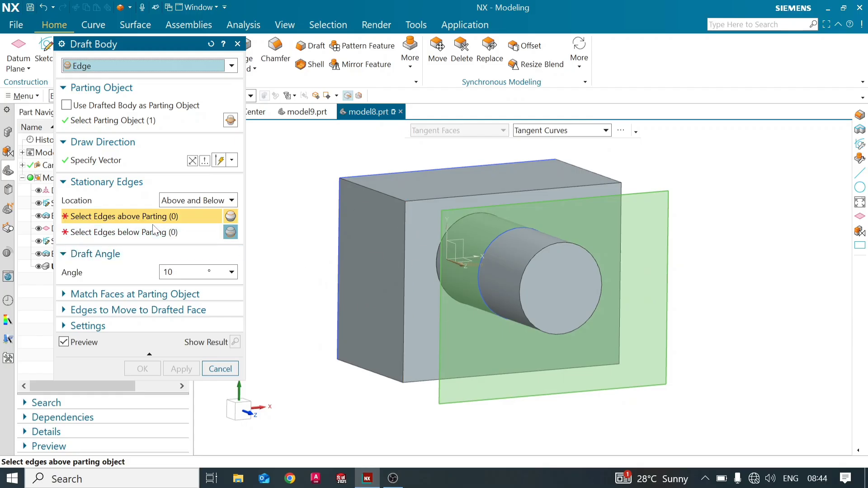
click(538, 253)
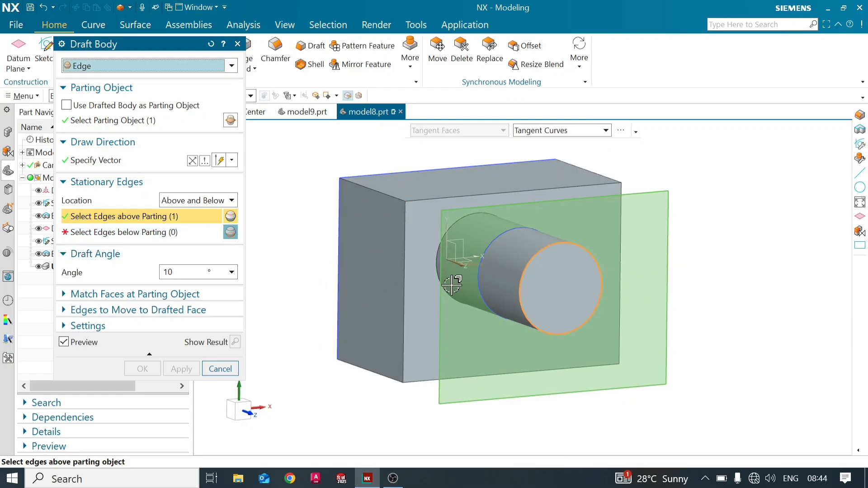
click(171, 233)
middle_drag(430, 272, 430, 278)
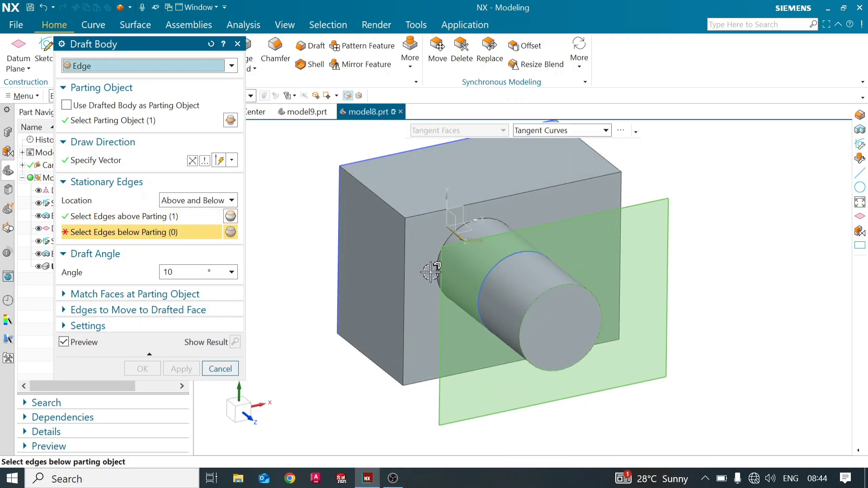
click(438, 273)
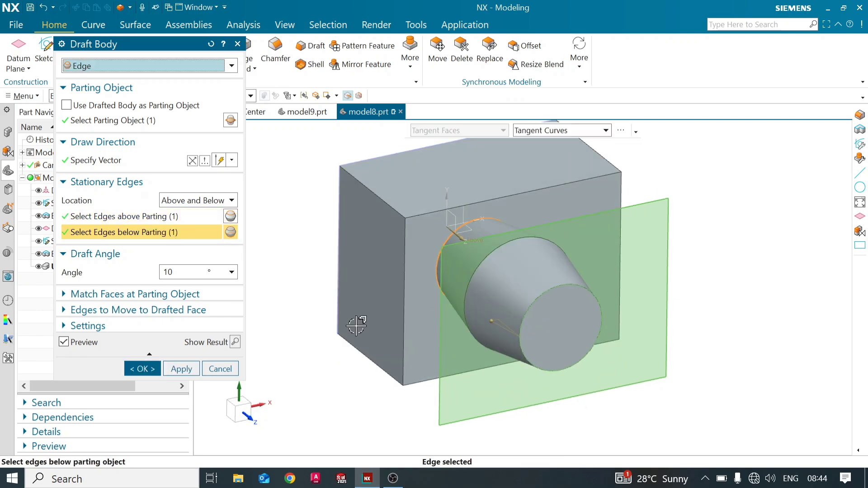
Set the draft angle to -14° with stationary edges both above and below parting.
middle_drag(425, 352, 429, 350)
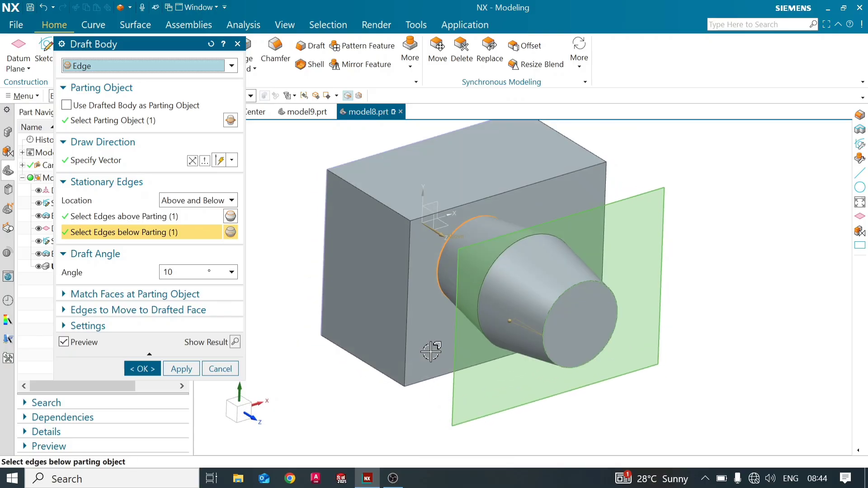
drag(505, 325, 513, 313)
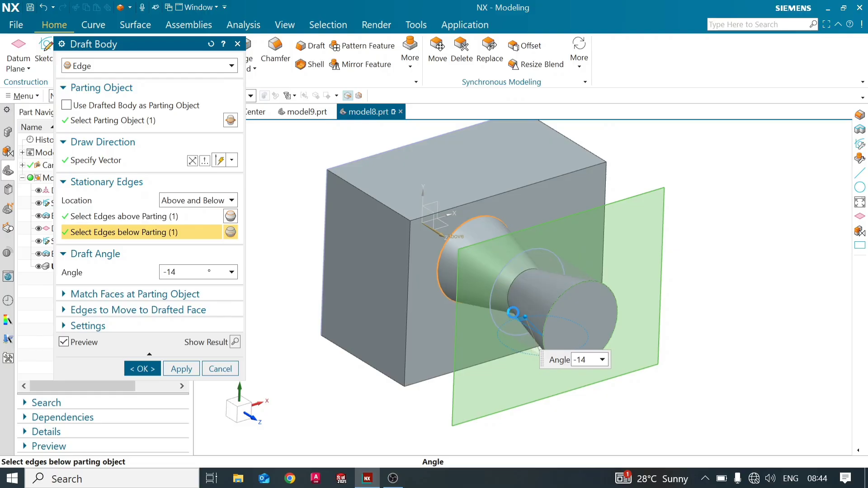
mouse_move(345, 345)
middle_down()
mouse_move(359, 321)
mouse_move(382, 335)
mouse_move(339, 340)
middle_up()
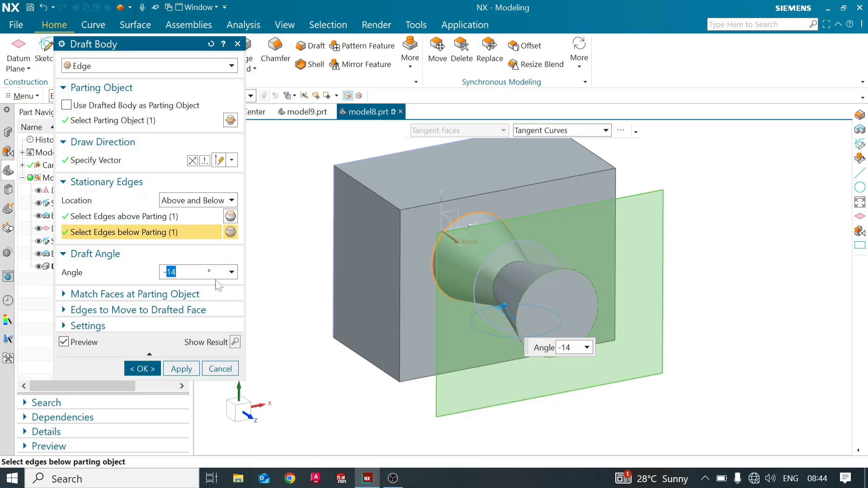
Set the stationary edge location to Above Parting Only and the draft angle to 16°.
click(232, 202)
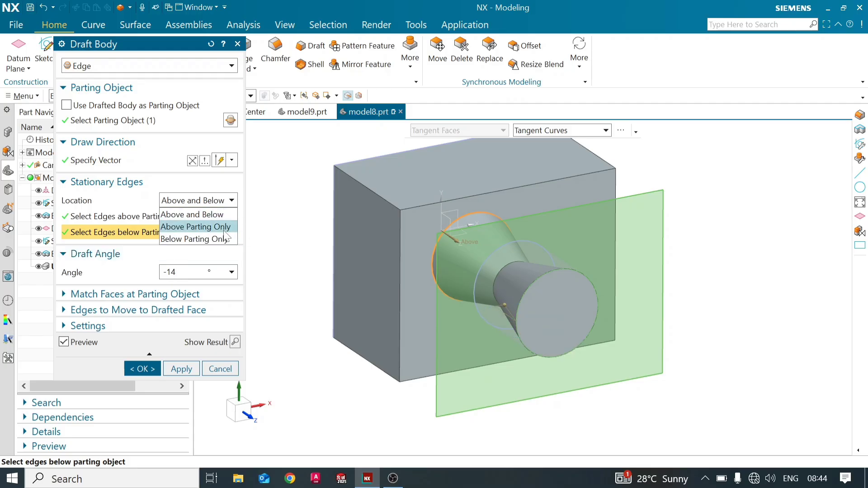
click(223, 227)
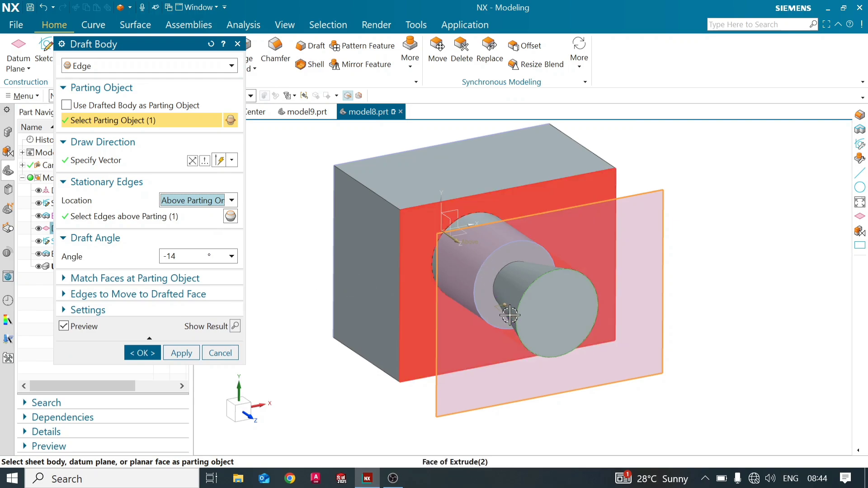
mouse_move(499, 306)
mouse_down()
mouse_move(476, 314)
mouse_move(483, 312)
mouse_up()
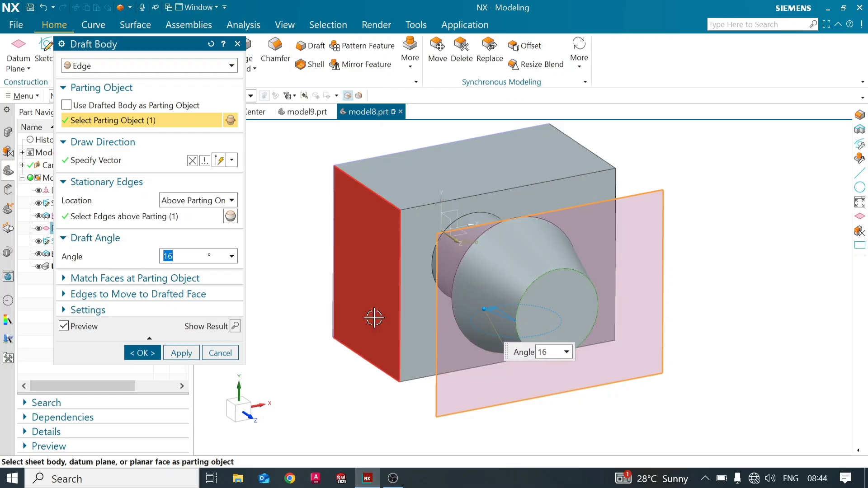
middle_drag(380, 314, 380, 356)
Set the stationary edge location to Below Parting Only and select the boss's base edge, keeping the draw direction away from the block.
click(229, 201)
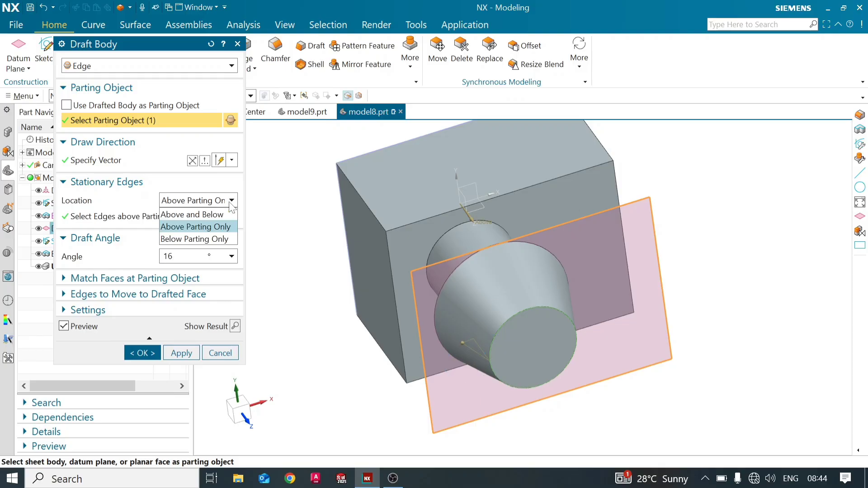
click(212, 239)
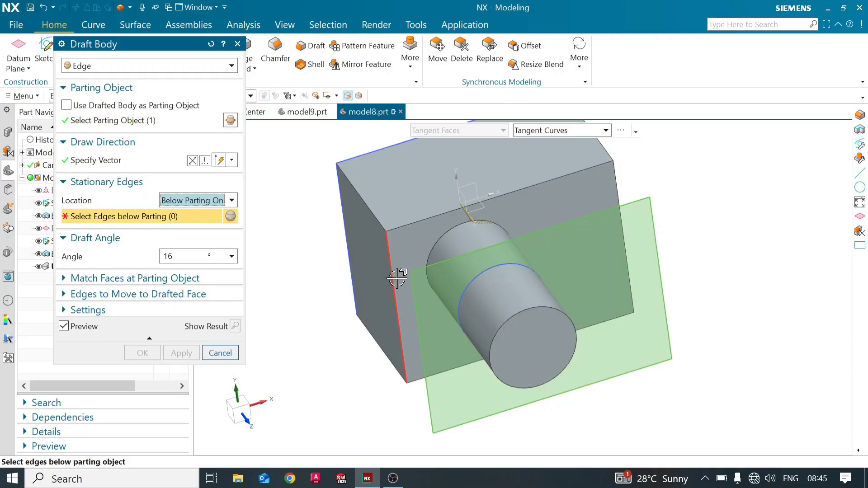
click(468, 219)
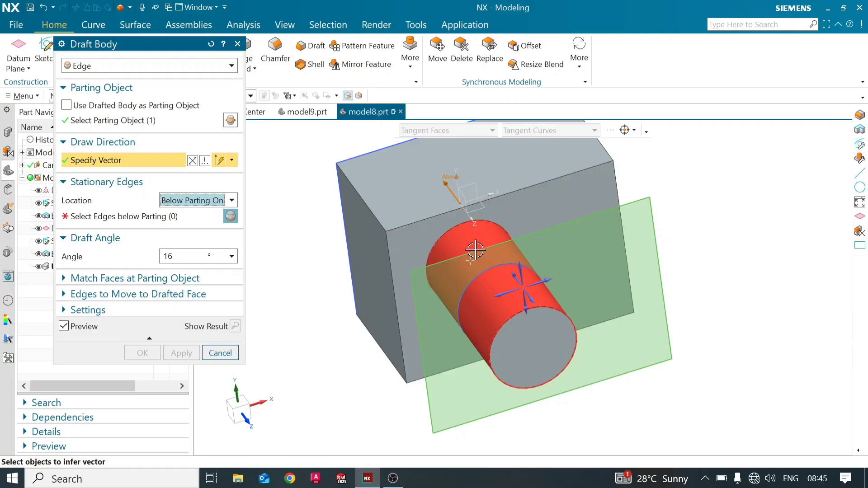
double_click(444, 181)
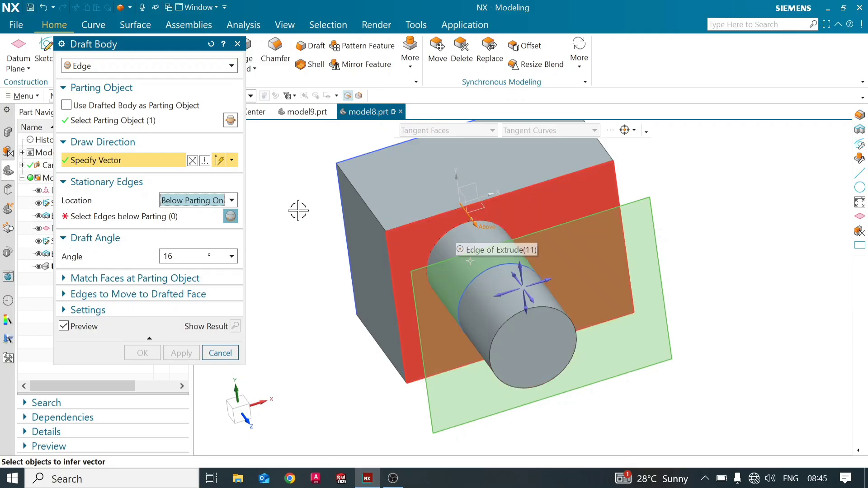
click(185, 221)
click(168, 221)
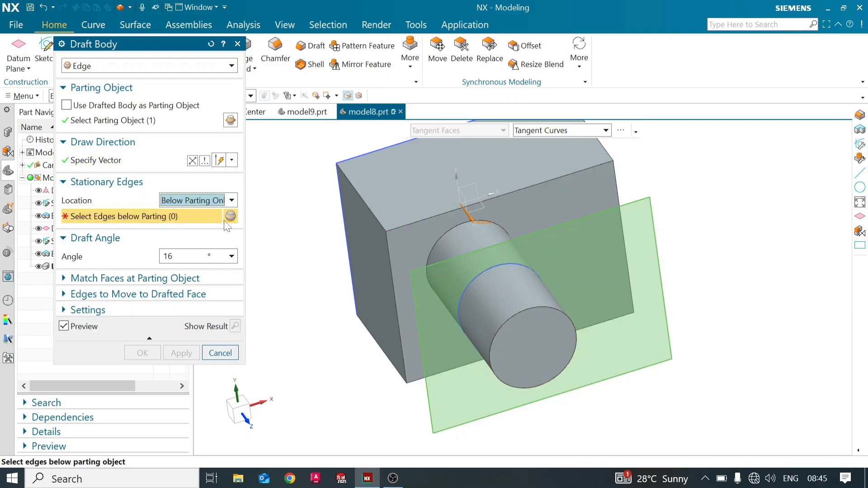
click(440, 237)
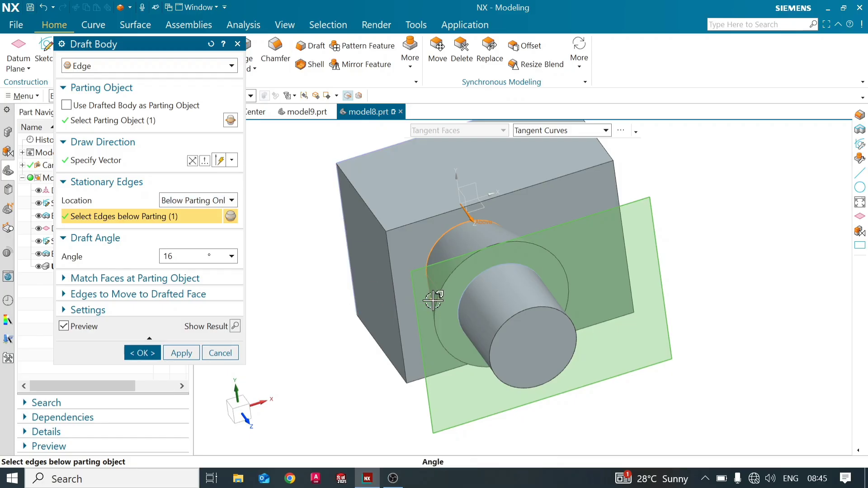
Set the draft angle to -14° for the boss portion between the block and the parting plane.
drag(433, 301, 456, 300)
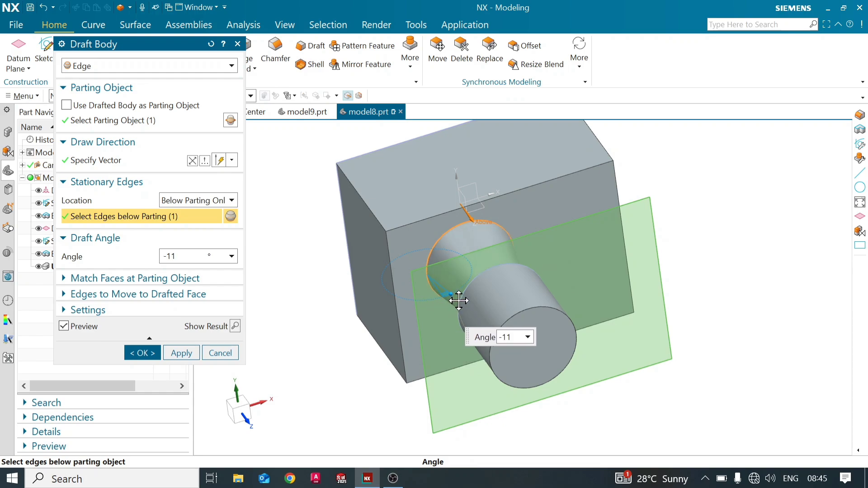
drag(458, 300, 463, 301)
middle_drag(374, 329, 464, 262)
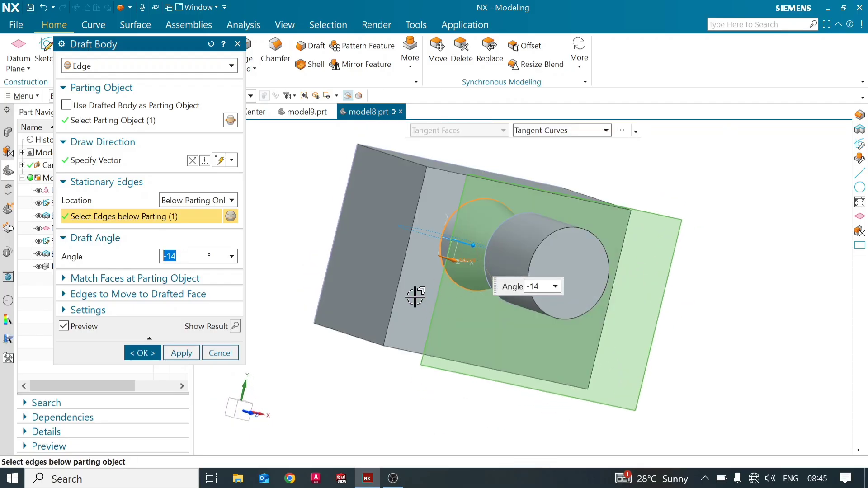
middle_drag(414, 296, 389, 320)
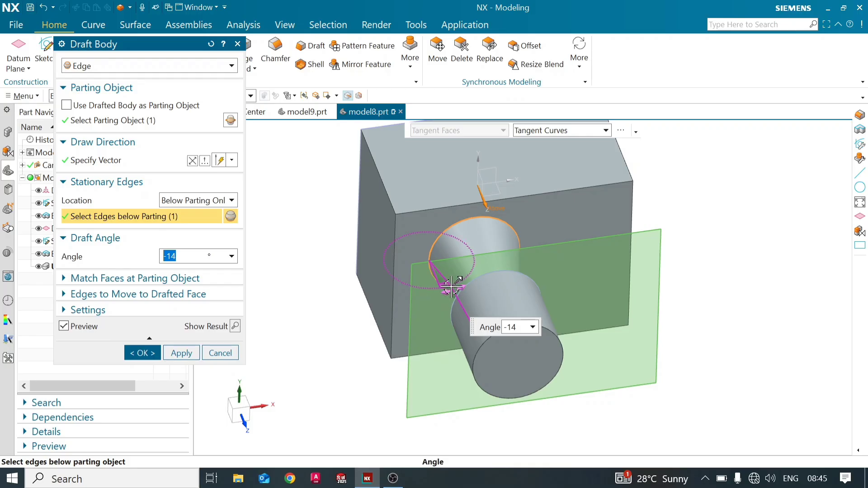
Set the draft angle to 23°, apply the Draft Body feature and close the command.
drag(451, 286, 384, 311)
middle_drag(388, 307, 356, 316)
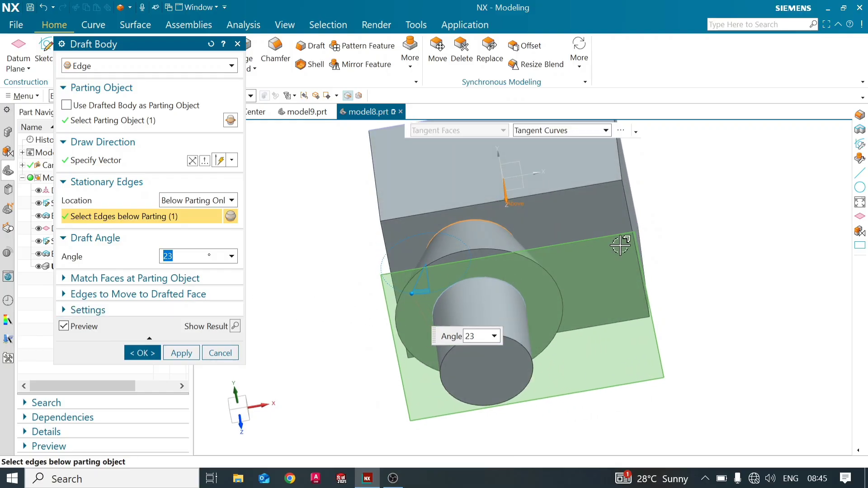
middle_drag(723, 282, 731, 296)
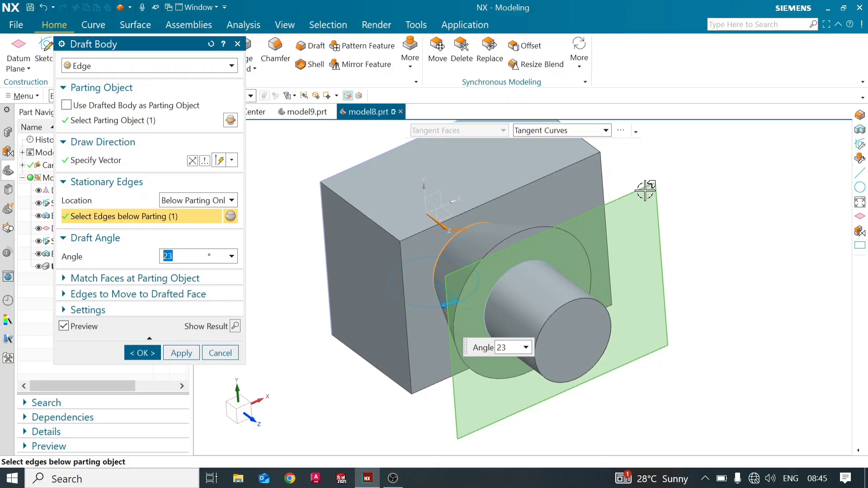
mouse_move(402, 306)
middle_down()
mouse_move(362, 293)
mouse_move(399, 312)
middle_up()
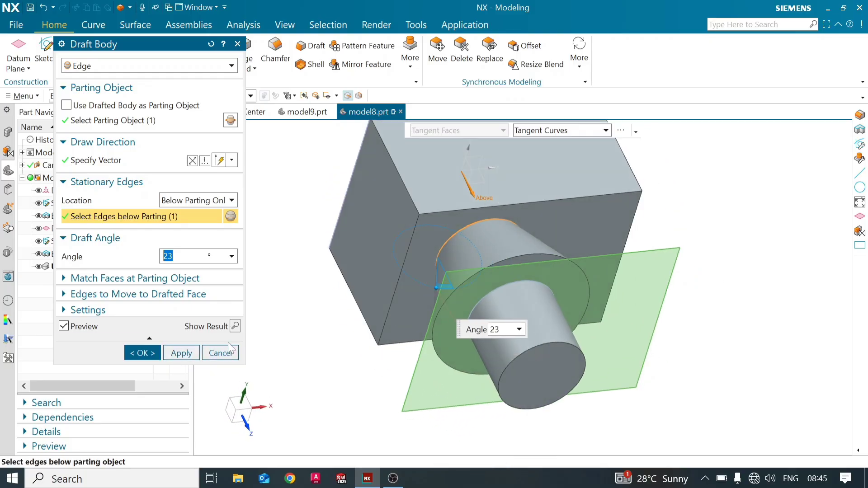
click(192, 354)
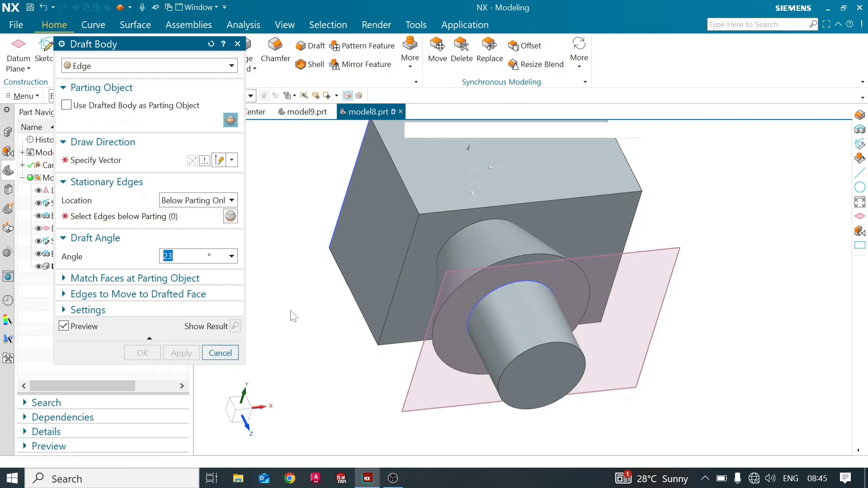
click(221, 354)
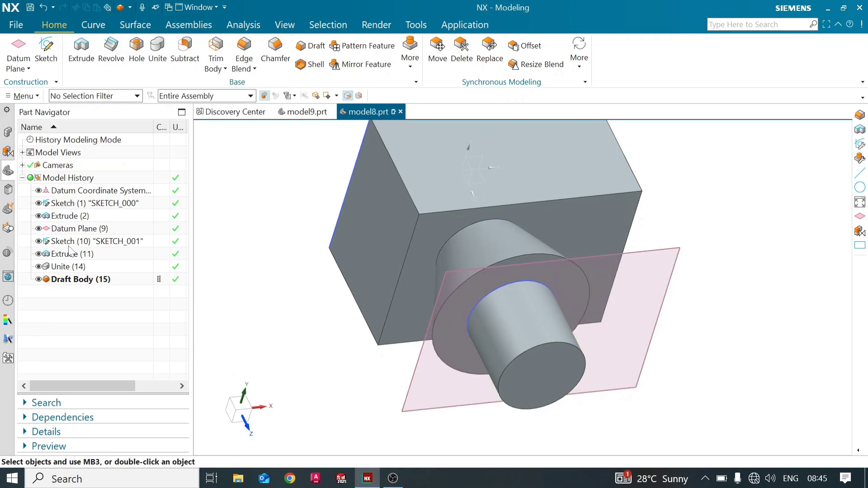
Hide the datum plane and delete the Draft Body feature from the model history.
click(38, 229)
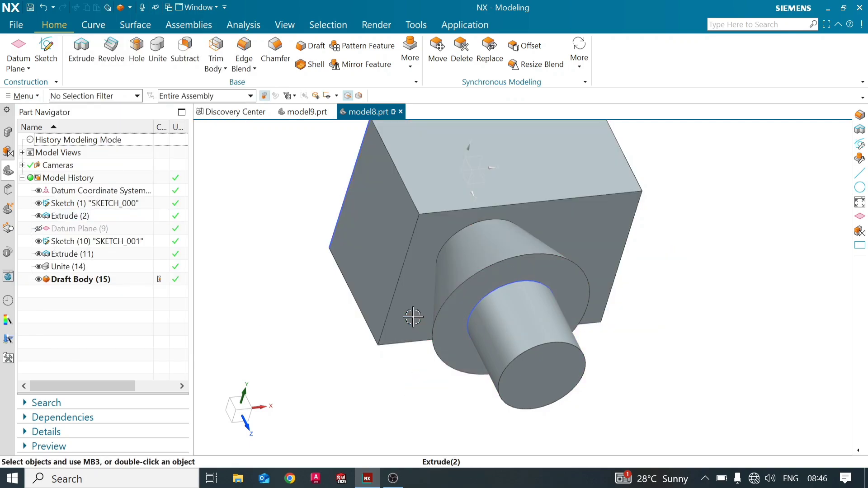
middle_drag(413, 316, 448, 244)
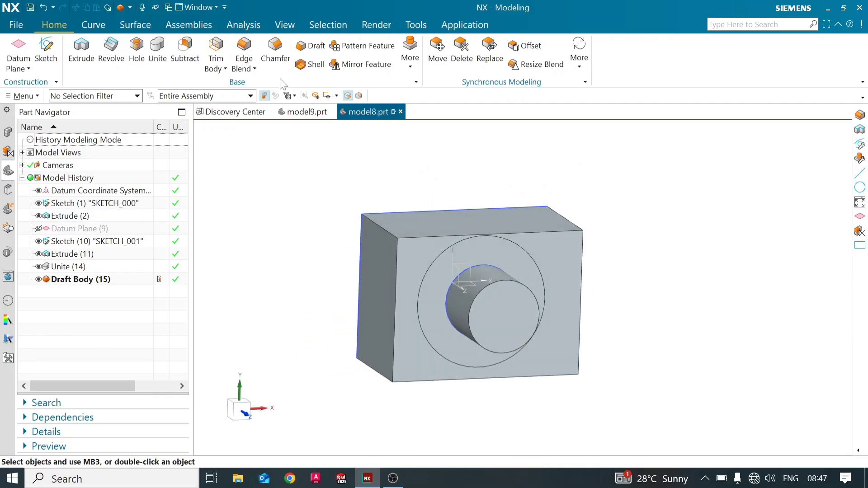
click(113, 279)
right_click(113, 279)
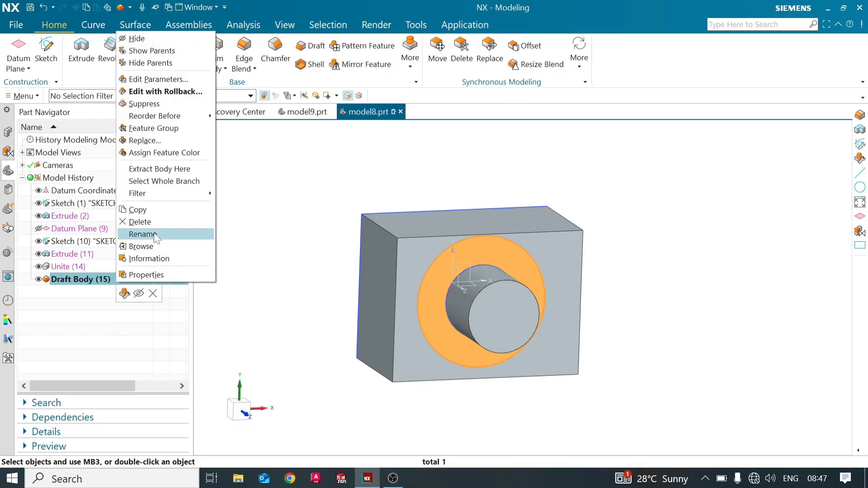
click(144, 222)
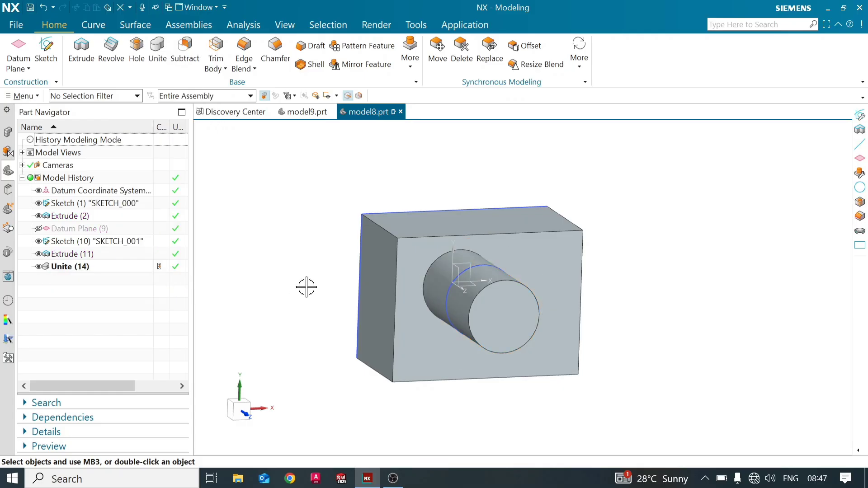
Blend the boss's outer end edge with a 3 mm radius.
middle_drag(306, 287, 299, 299)
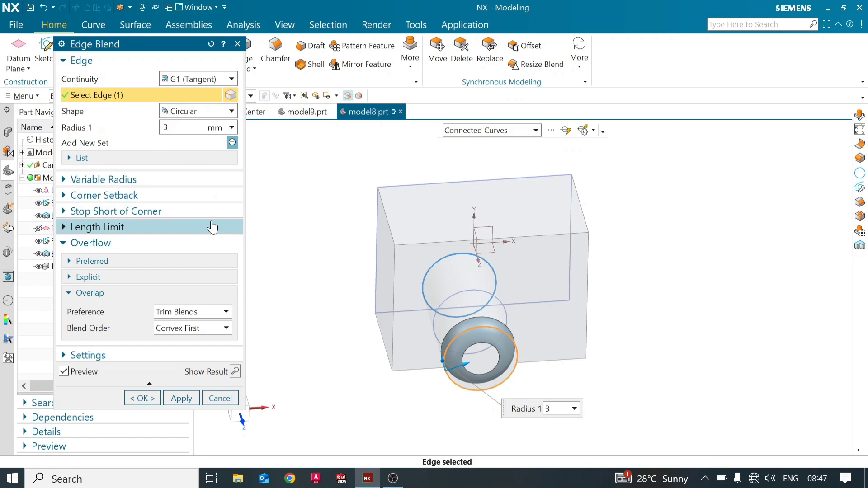
click(181, 398)
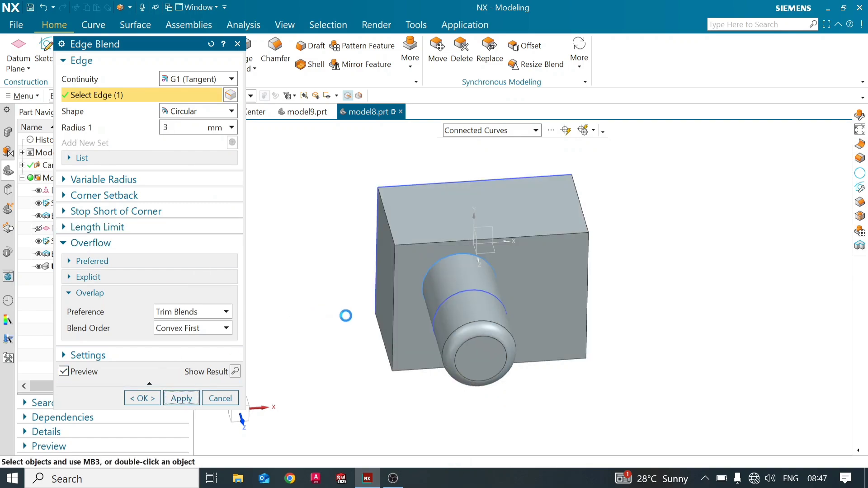
click(220, 399)
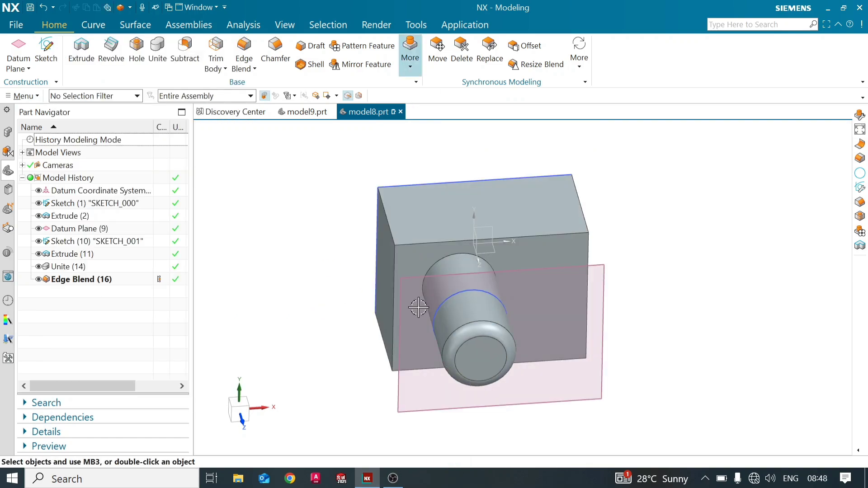
Start a Draft Body feature of type Face and select the datum plane as its parting object.
middle_drag(312, 304, 348, 257)
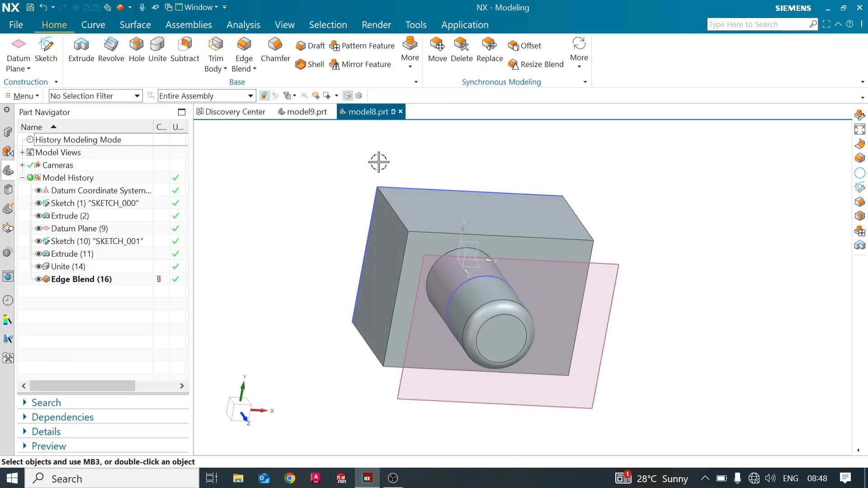
click(410, 67)
click(428, 100)
click(230, 66)
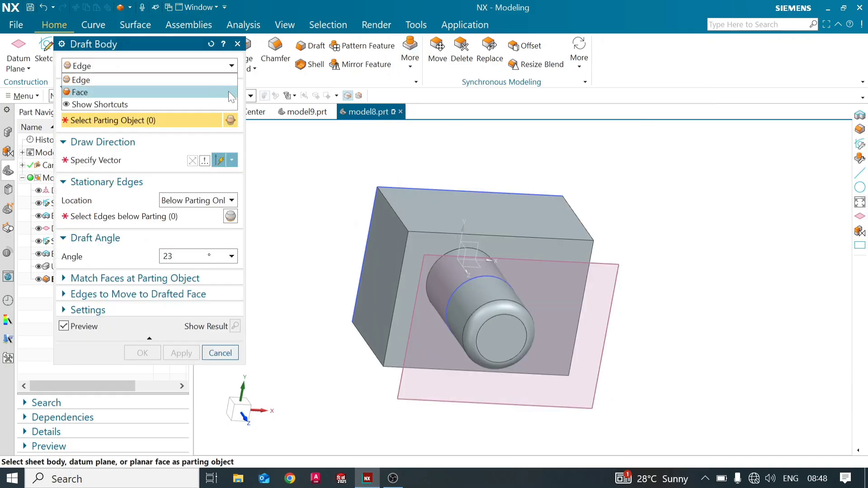
click(229, 91)
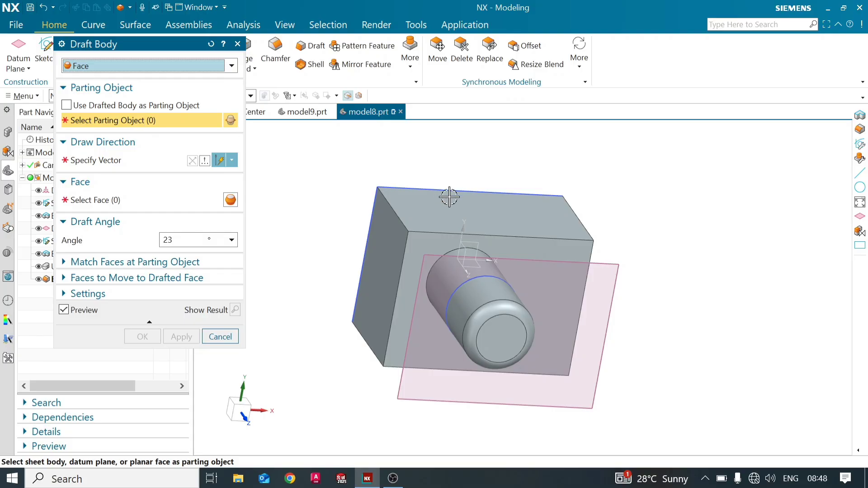
click(612, 268)
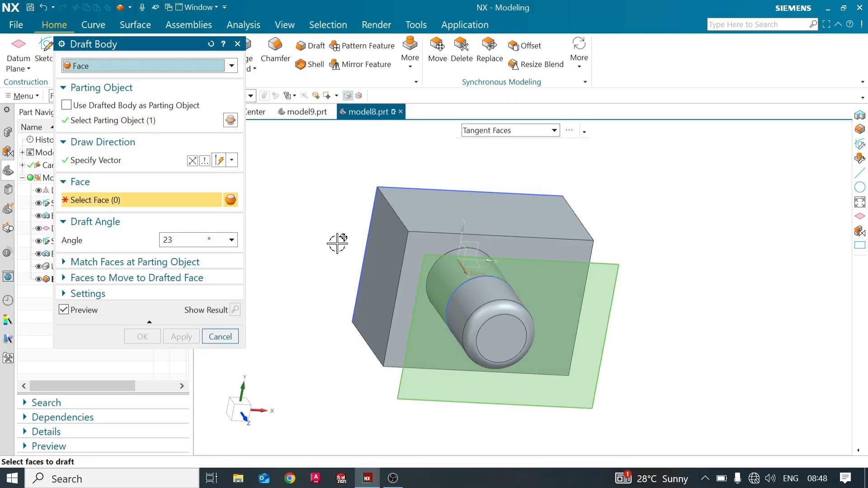
Select the boss's tangent faces, picked through its end blend face, as the faces to draft.
mouse_move(337, 242)
middle_down()
mouse_move(336, 259)
mouse_move(327, 258)
middle_up()
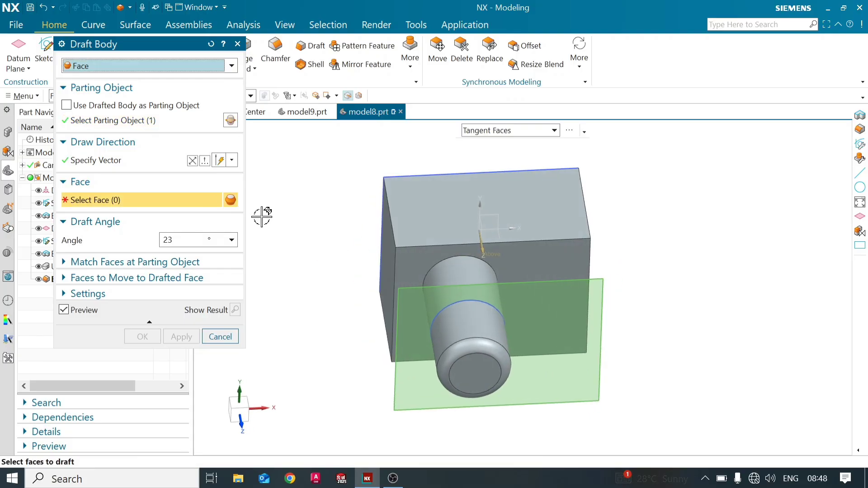
middle_drag(279, 222, 271, 222)
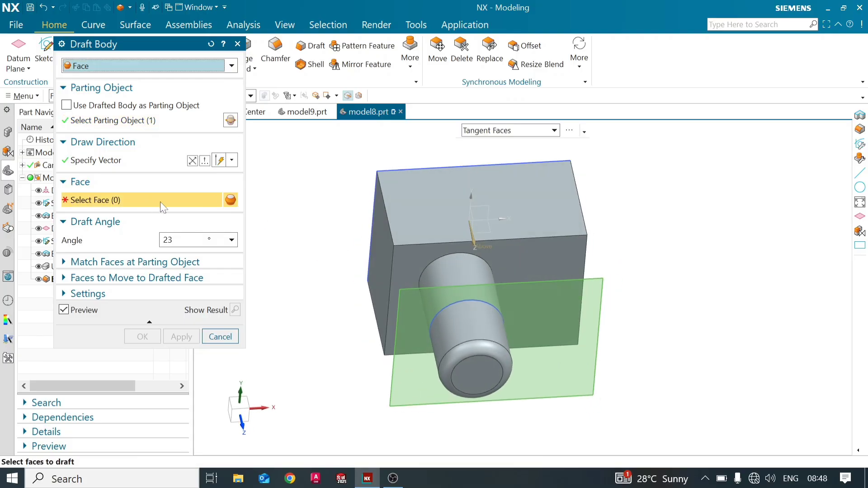
click(467, 352)
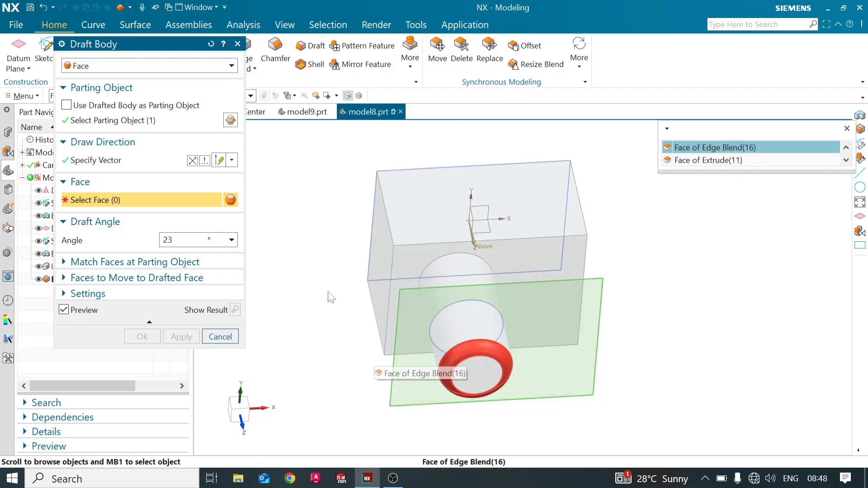
click(774, 147)
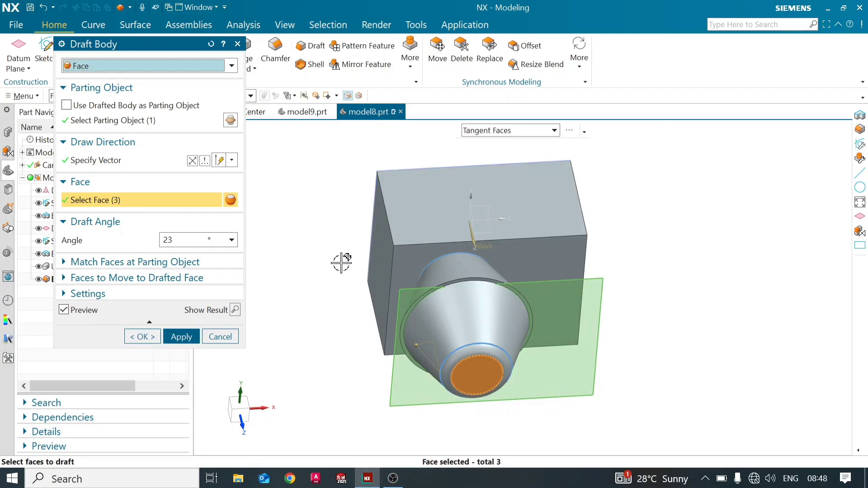
Set the draft angle to -14° on the selected boss faces and create the Draft Body feature.
drag(417, 345, 440, 319)
scroll(453, 299, up, 2)
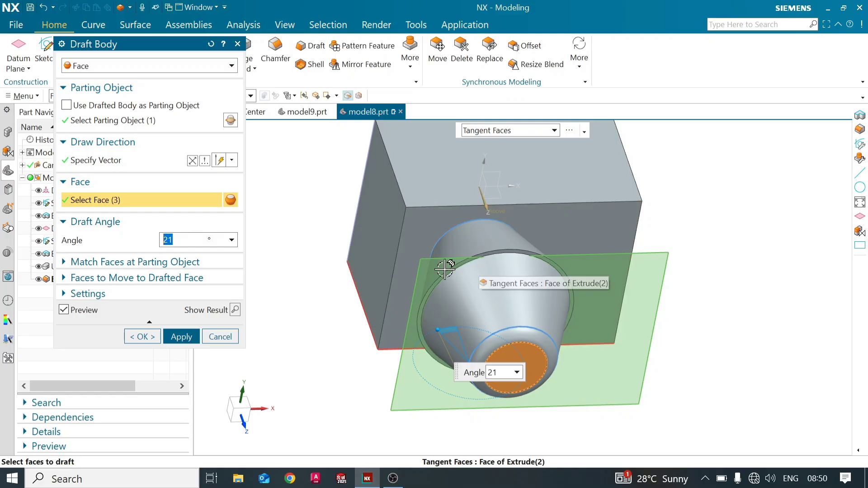
scroll(470, 316, down, 1)
middle_drag(481, 313, 466, 302)
drag(436, 306, 460, 307)
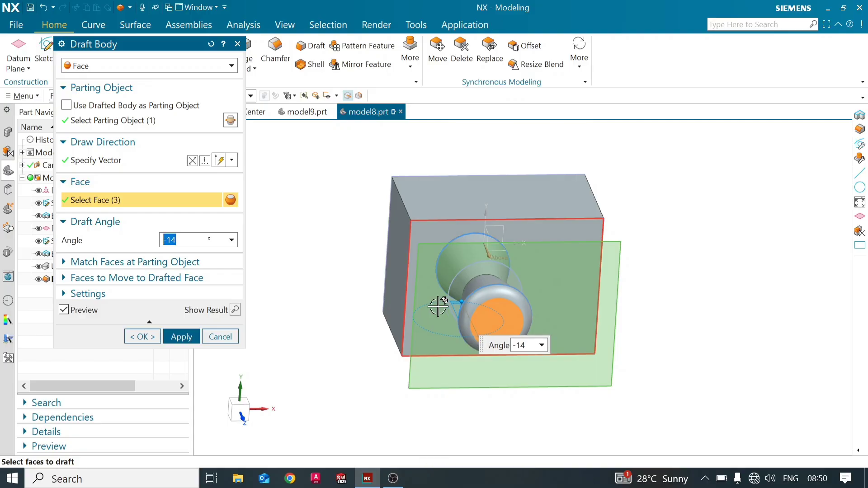
middle_drag(438, 304, 500, 349)
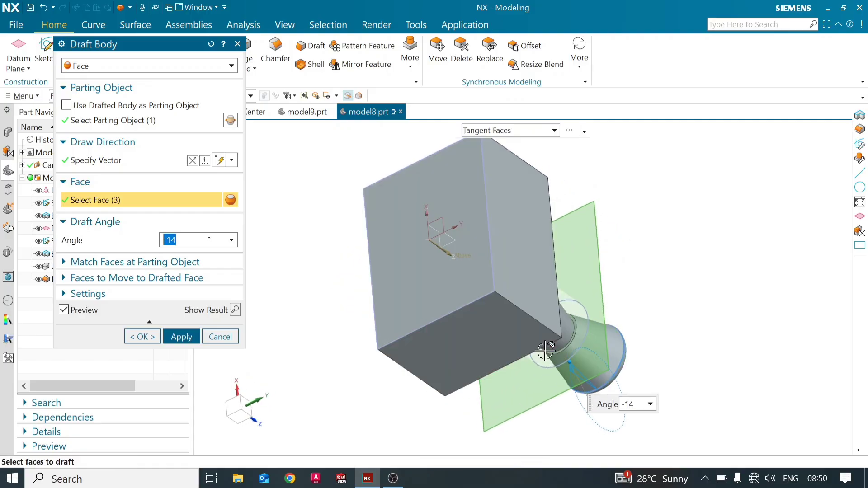
scroll(555, 349, up, 5)
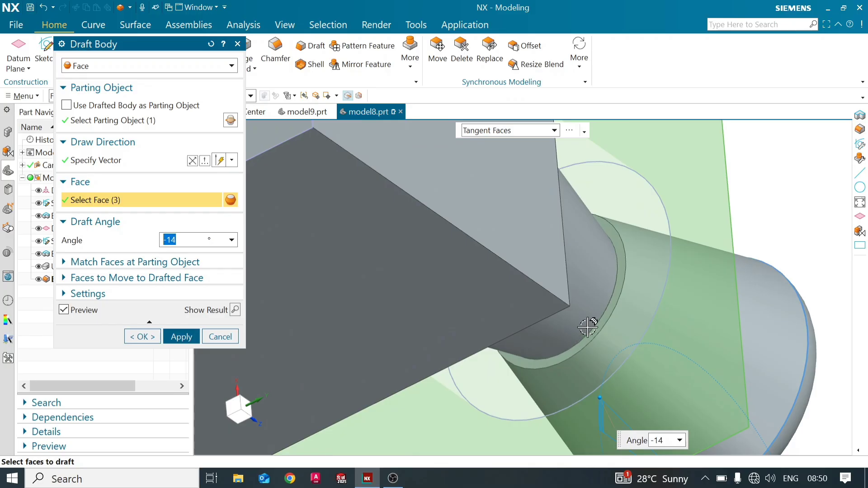
scroll(588, 327, down, 4)
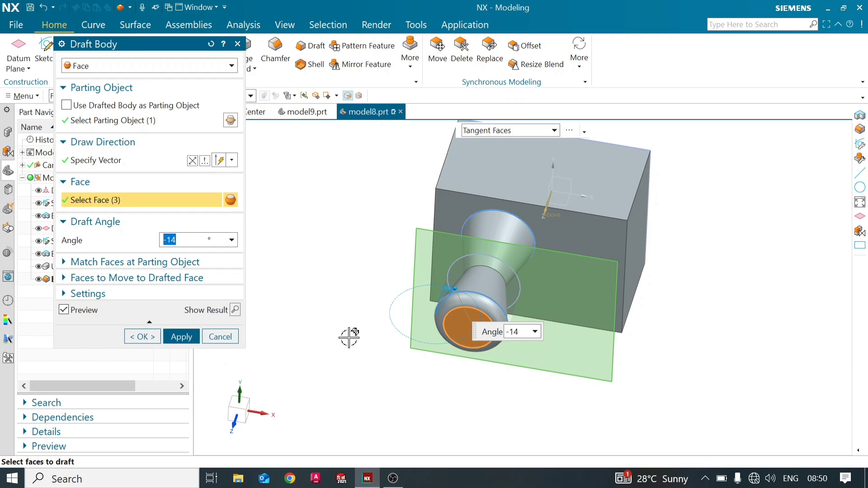
middle_drag(348, 337, 373, 354)
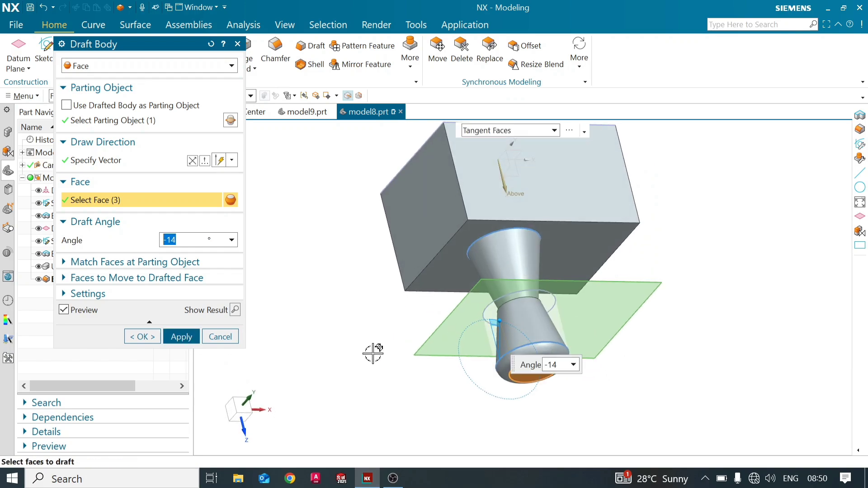
click(143, 337)
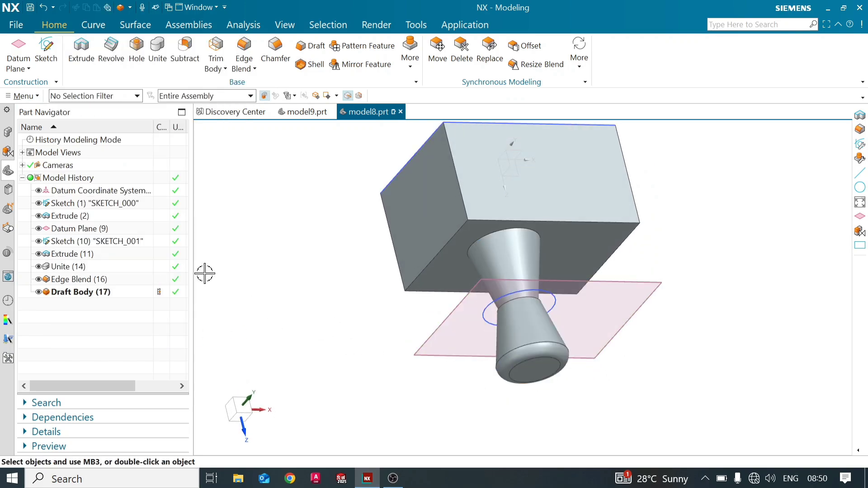
Hide the datum plane and the boss's sketch, and examine the drafted boss around its parting line.
click(39, 229)
middle_drag(374, 286, 461, 270)
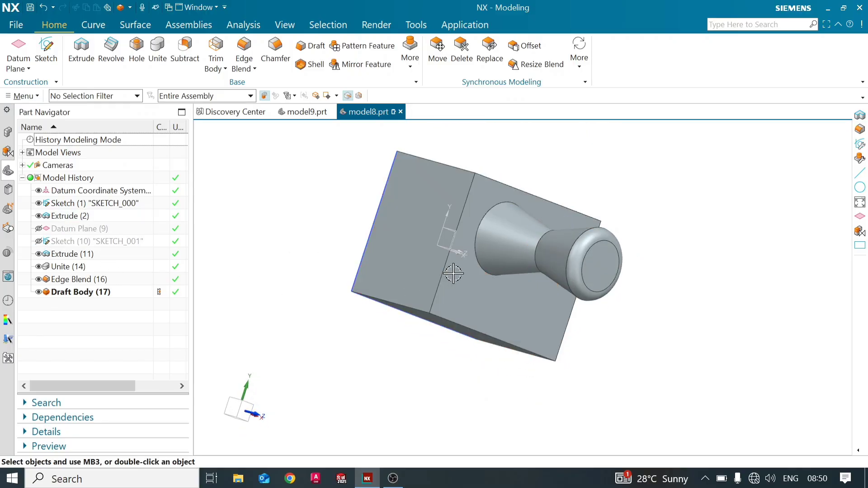
scroll(520, 236, up, 5)
middle_drag(508, 277, 479, 338)
scroll(487, 299, down, 3)
scroll(528, 268, down, 2)
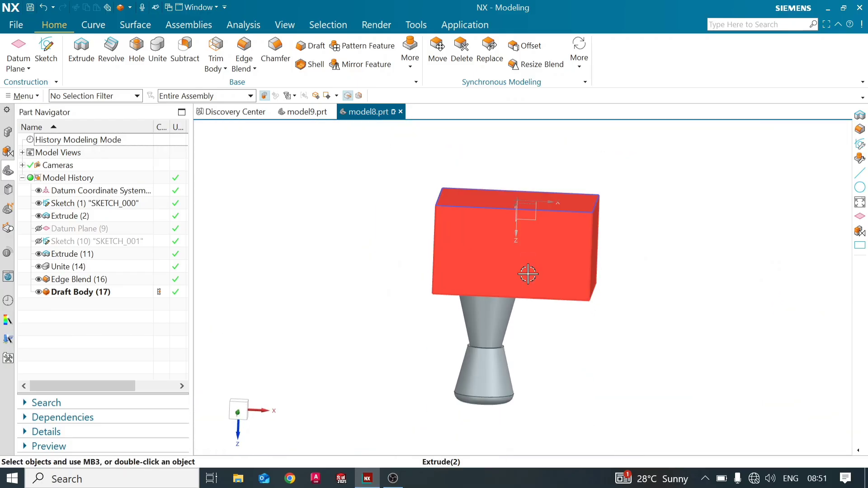
scroll(528, 274, up, 1)
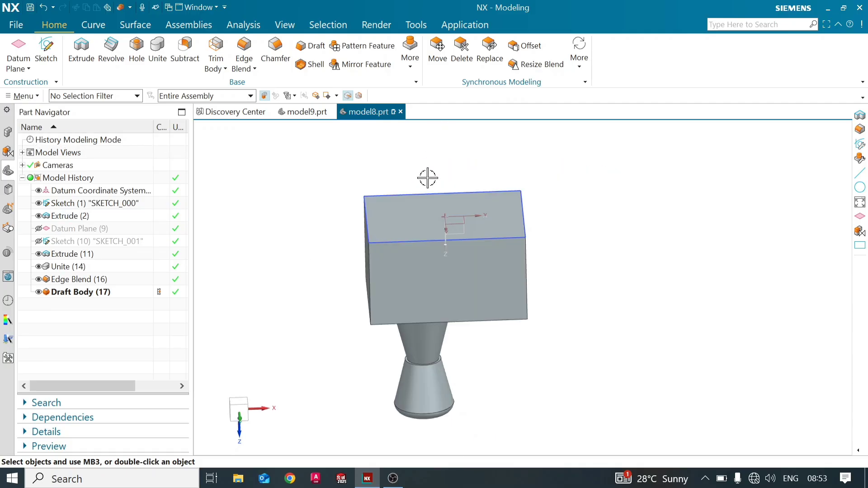
click(410, 54)
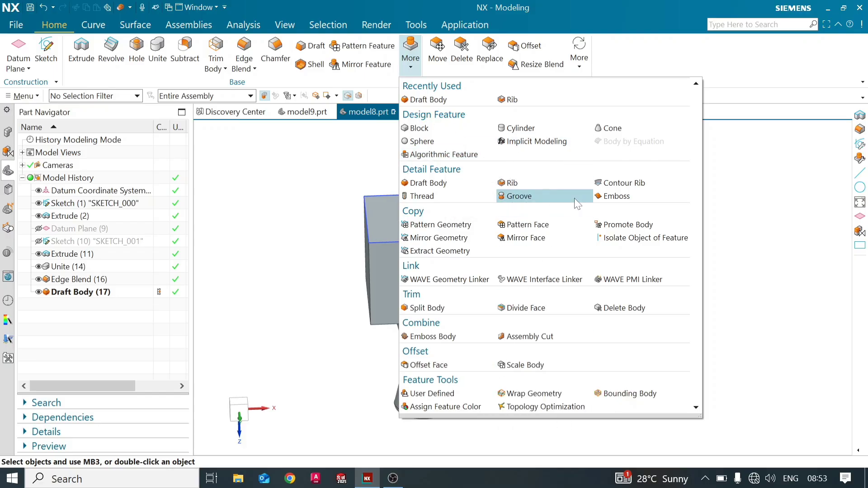
click(328, 196)
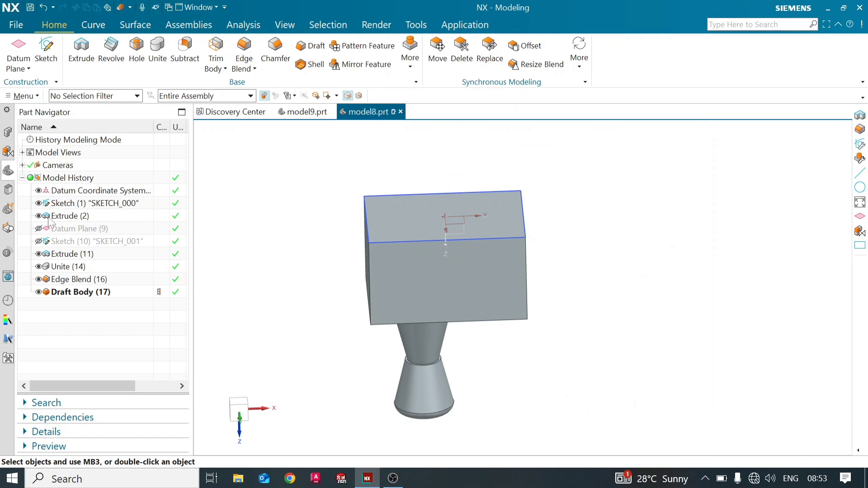
click(32, 97)
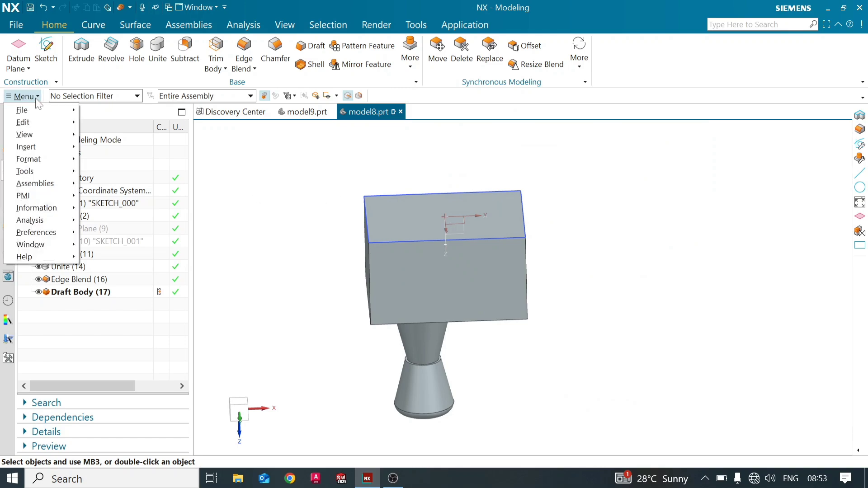
mouse_move(40, 148)
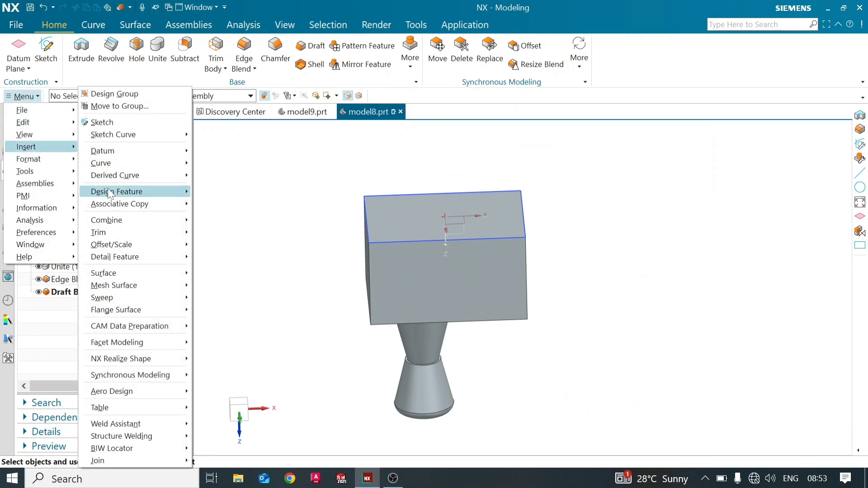
mouse_move(145, 192)
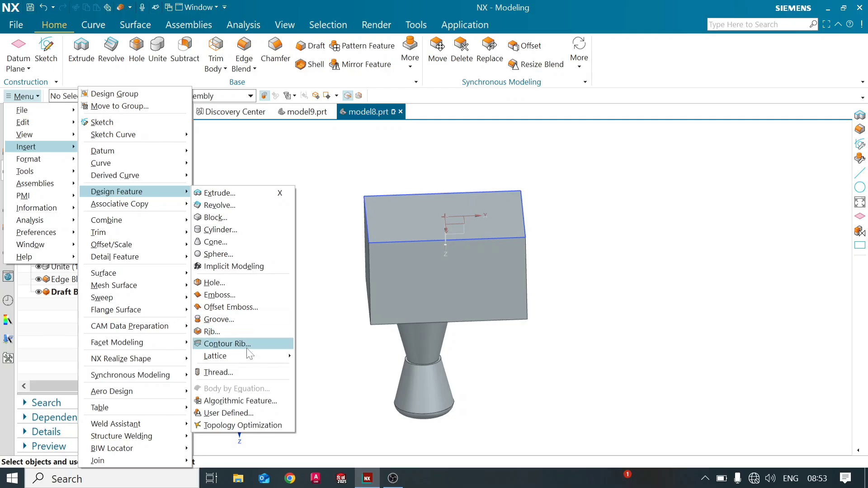
mouse_move(256, 362)
click(307, 358)
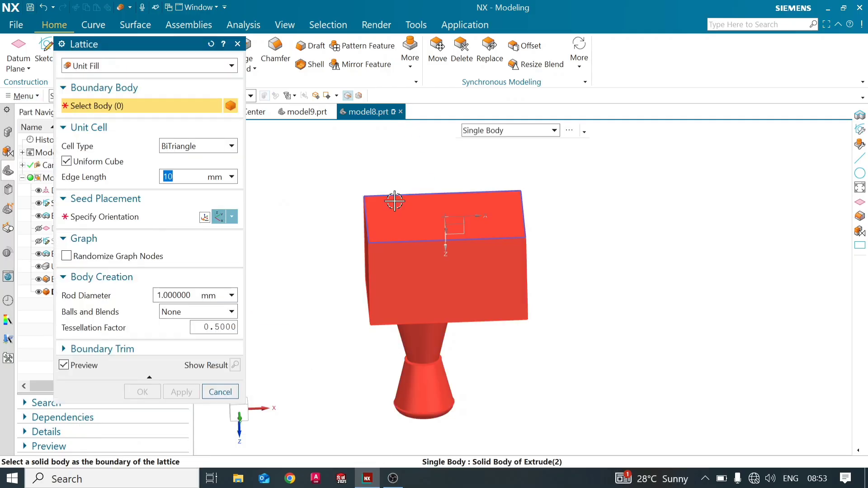
scroll(348, 189, up, 3)
scroll(348, 189, down, 3)
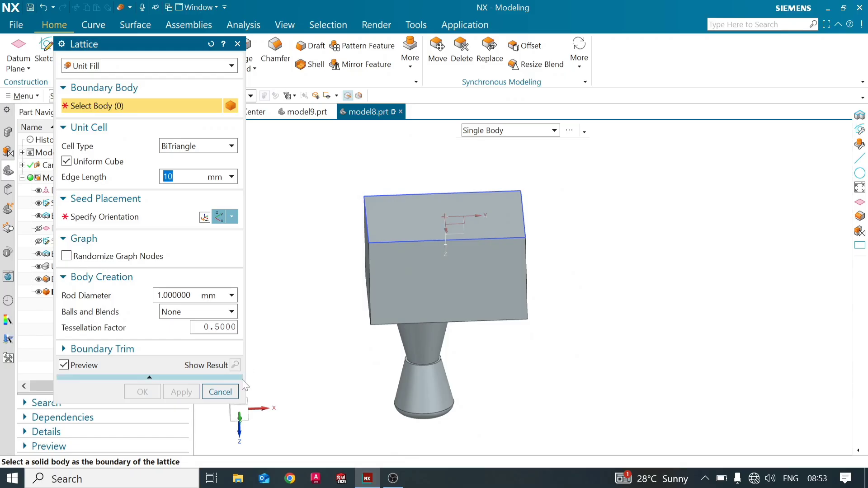
click(230, 391)
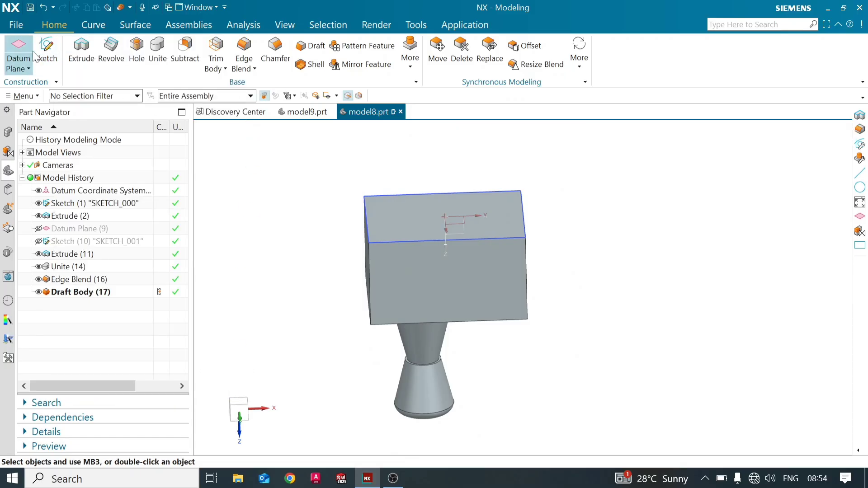
Create a new millimetre model part named model10.prt and start a sketch on its Top plane.
click(18, 27)
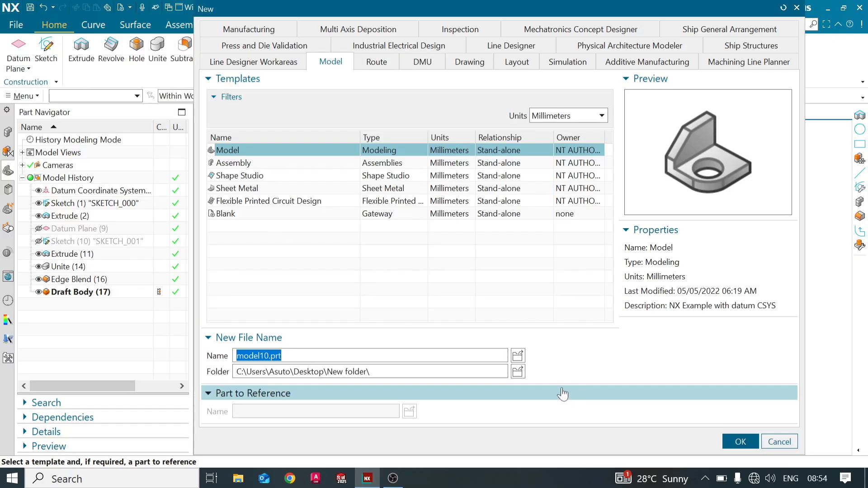
click(742, 442)
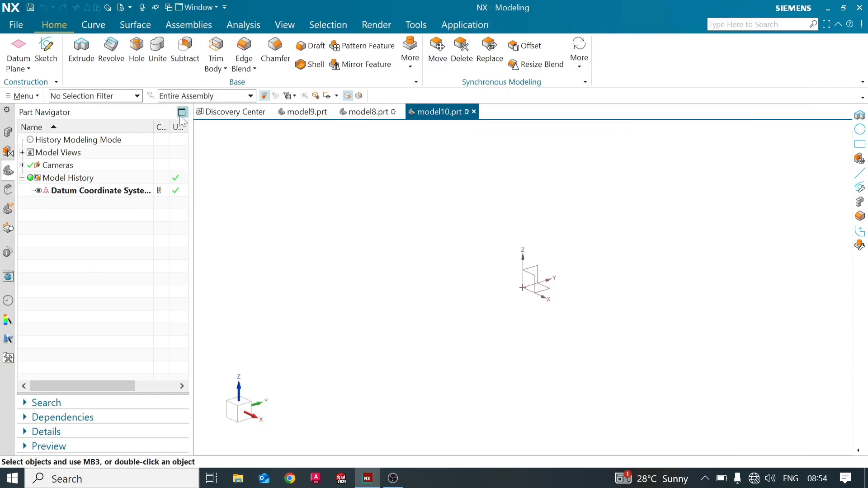
click(46, 50)
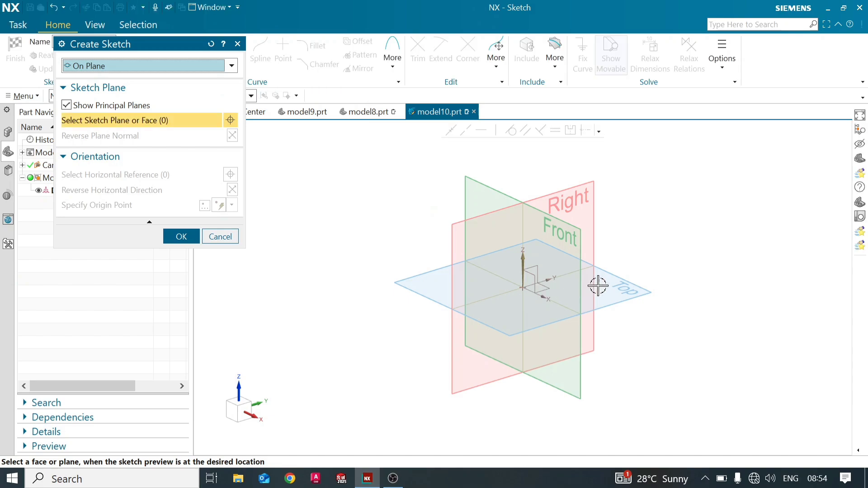
click(634, 291)
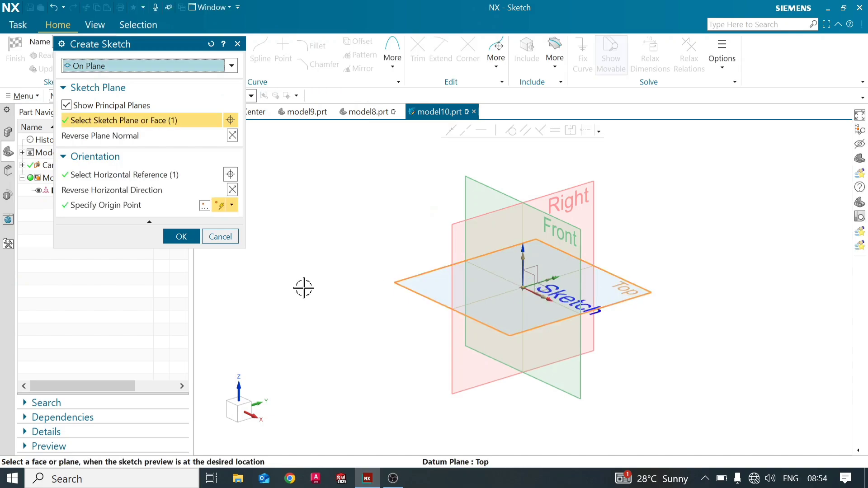
click(194, 237)
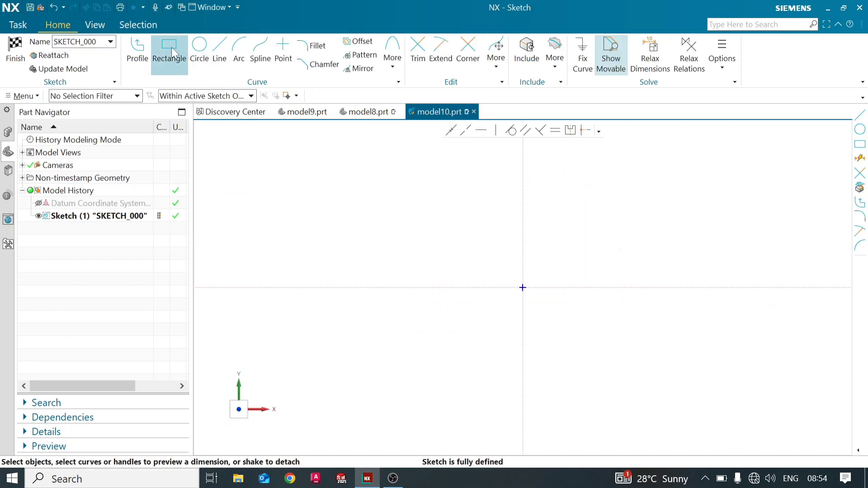
Draw a rectangle from its center at the sketch origin, about 482 mm wide, and finish the sketch.
click(171, 48)
click(98, 74)
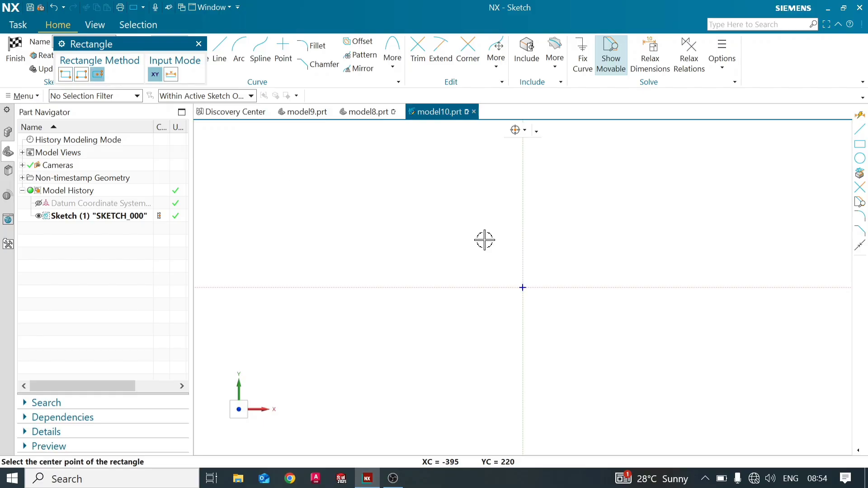
click(523, 286)
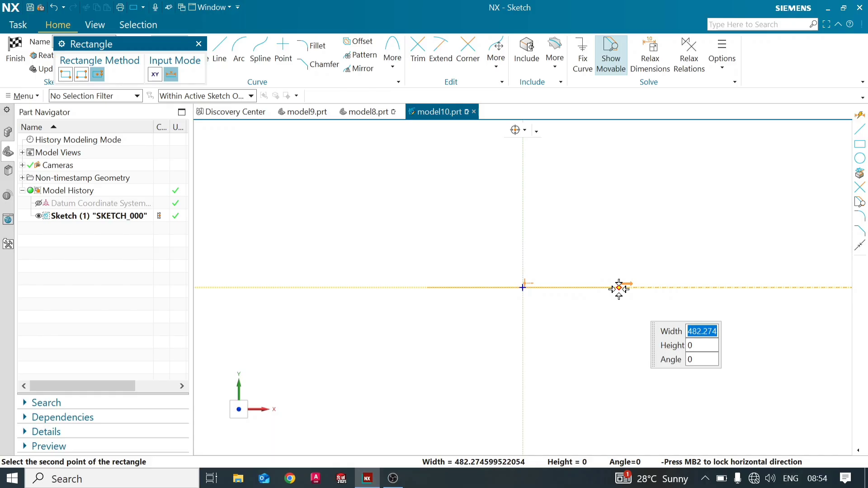
click(620, 226)
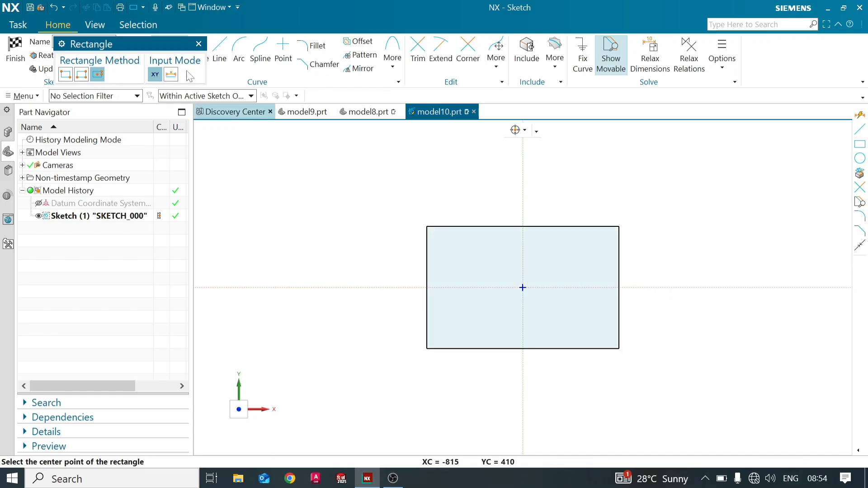
click(198, 44)
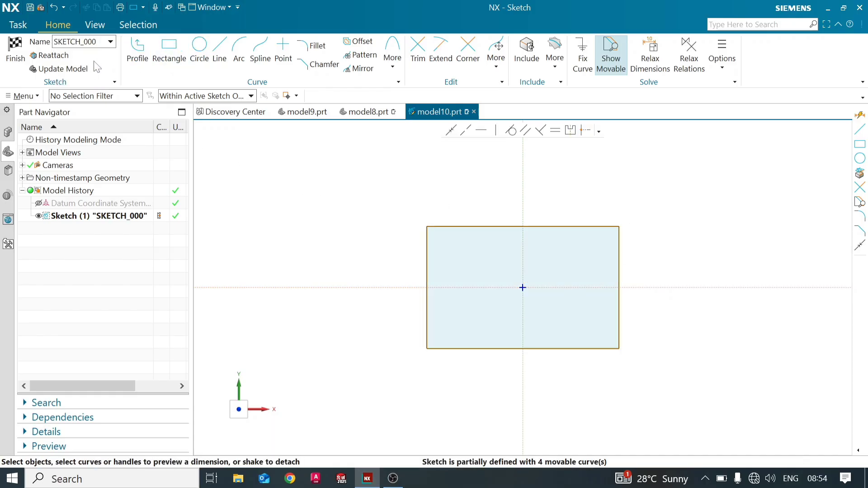
click(18, 53)
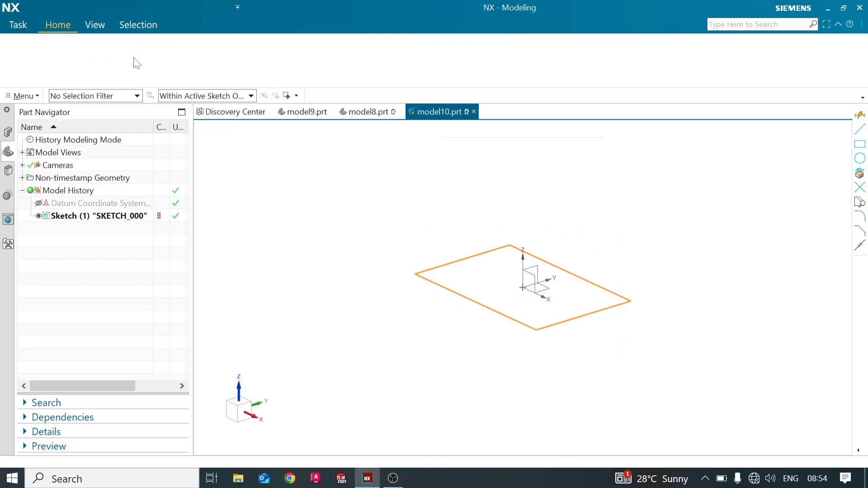
Extrude the sketched rectangle 57 mm into a solid block and close the Extrude command.
key(x)
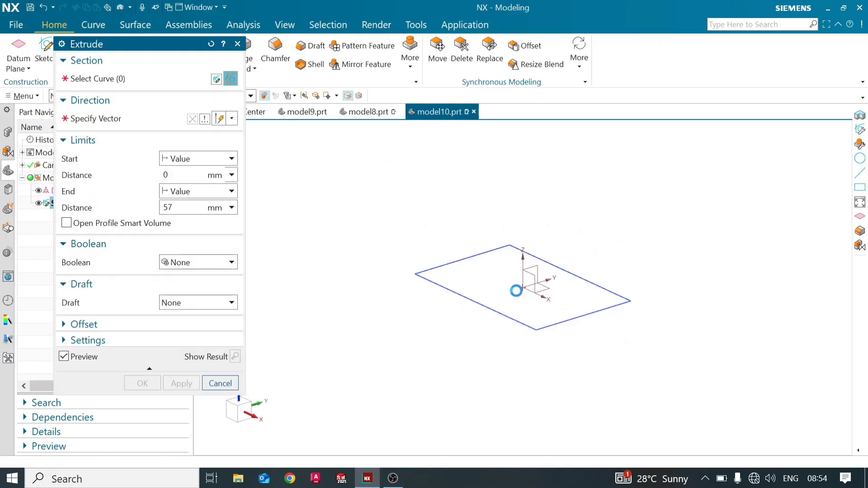
click(238, 44)
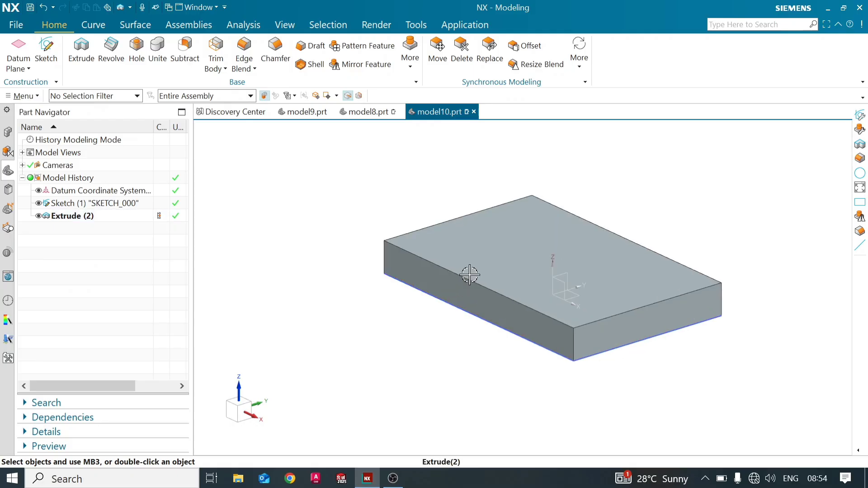
middle_drag(477, 271, 496, 297)
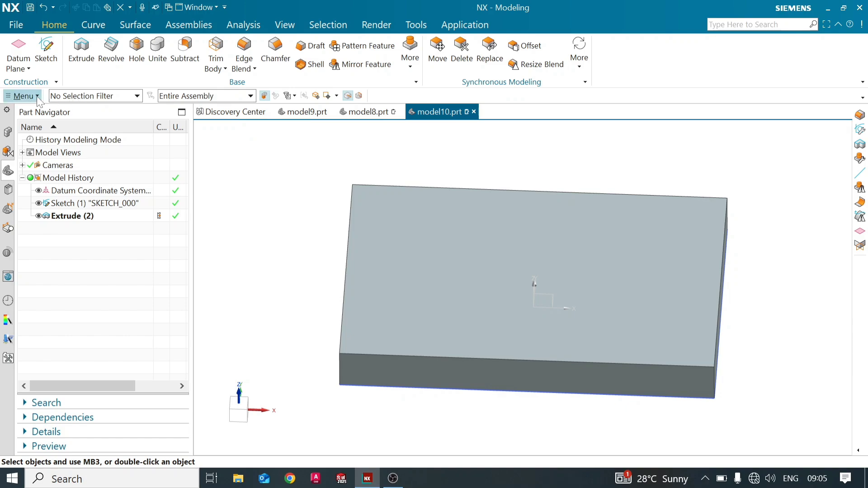
Start a Unit Fill lattice and select the rectangular block as its boundary body.
click(38, 98)
mouse_move(47, 149)
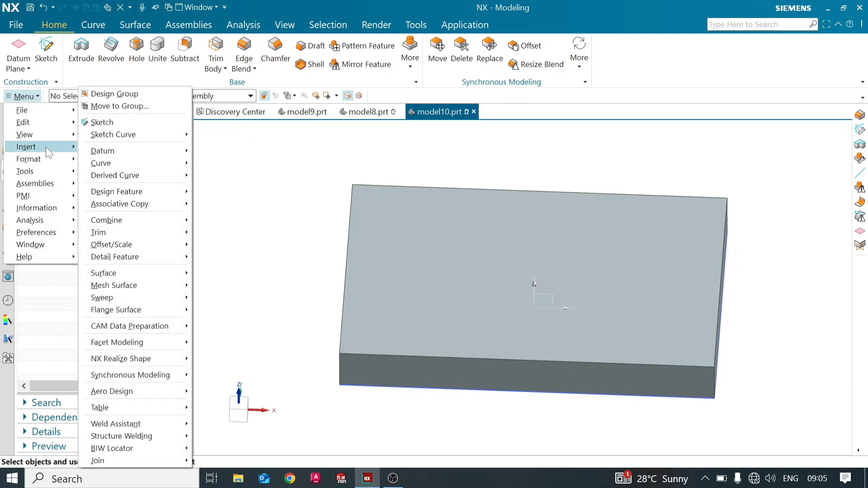
mouse_move(162, 195)
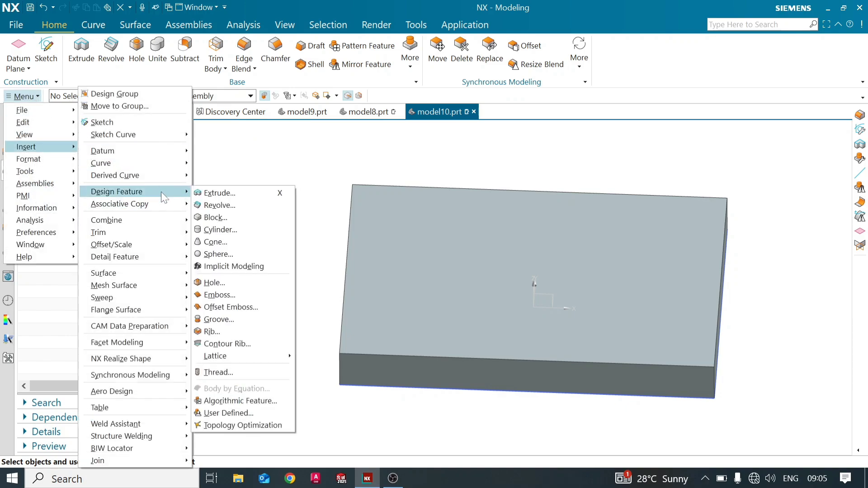
mouse_move(230, 359)
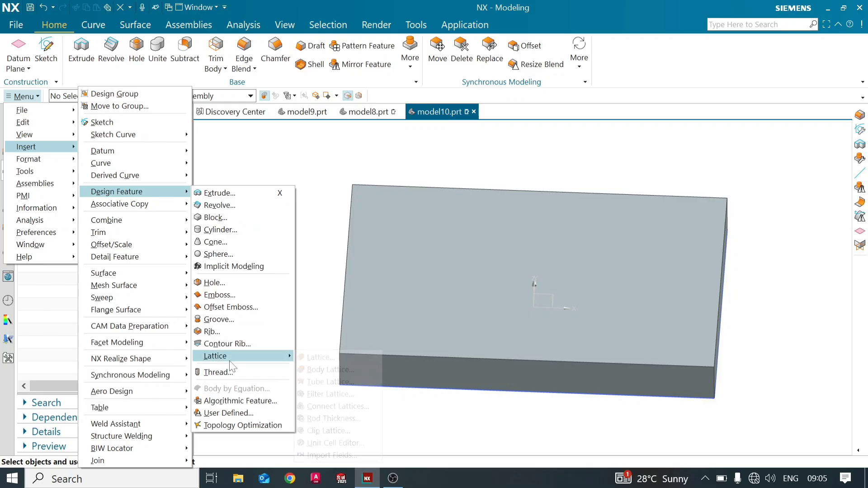
click(315, 358)
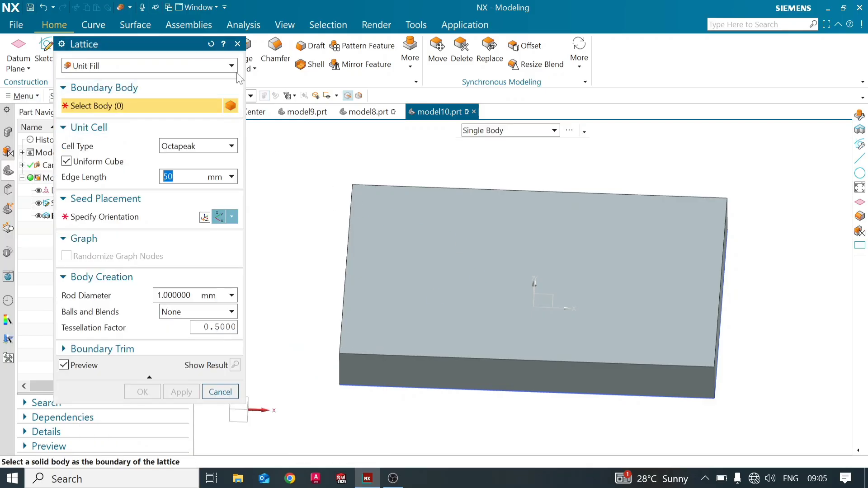
middle_drag(355, 245, 369, 217)
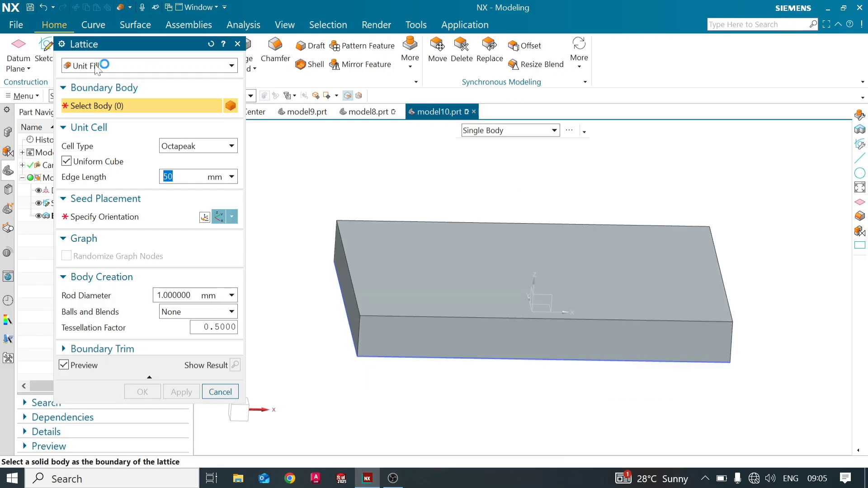
middle_drag(454, 267, 454, 273)
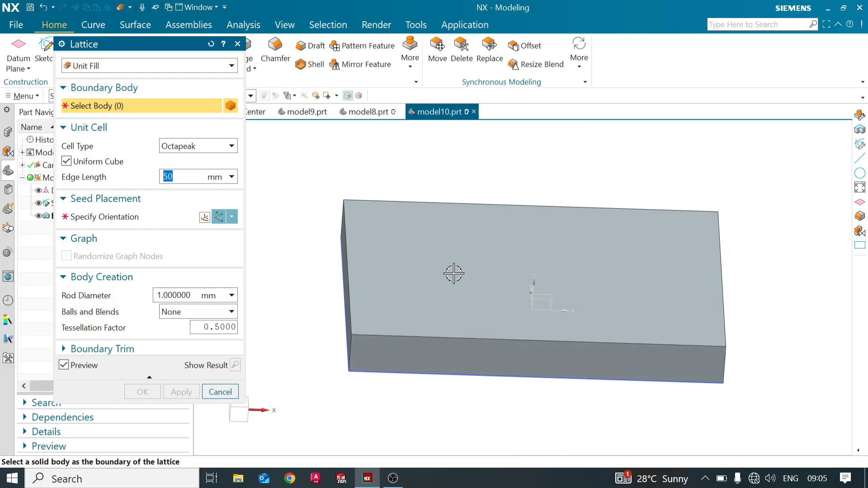
click(412, 262)
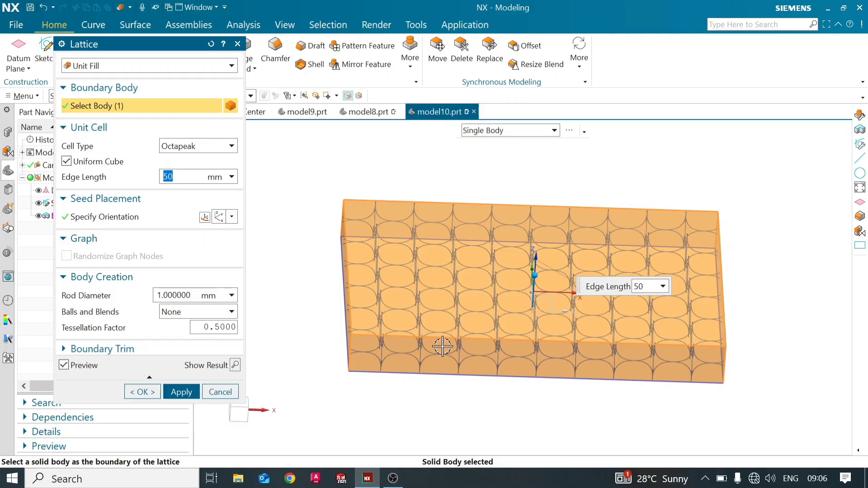
middle_drag(443, 346, 441, 305)
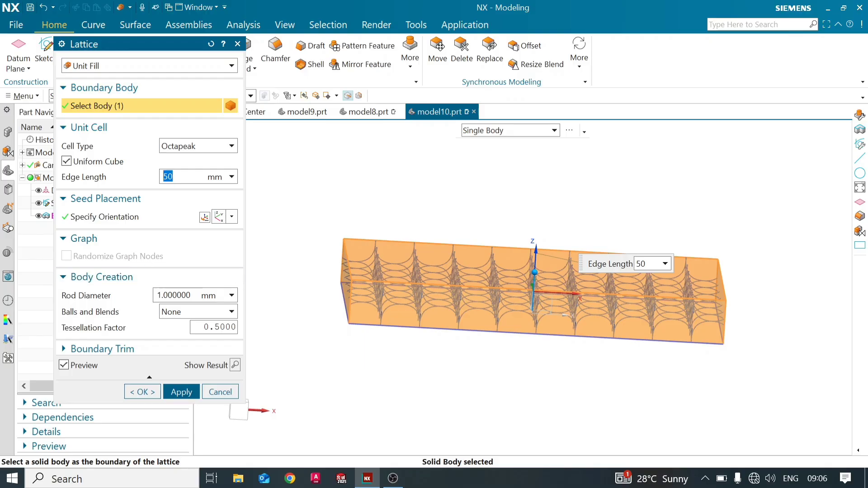
Set the lattice's unit cell type to Octahedroid and examine the preview inside the block.
mouse_move(226, 151)
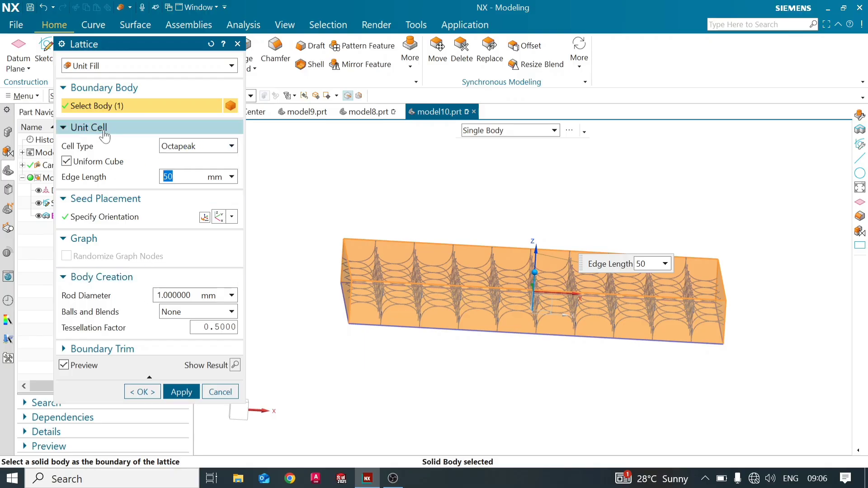
click(232, 147)
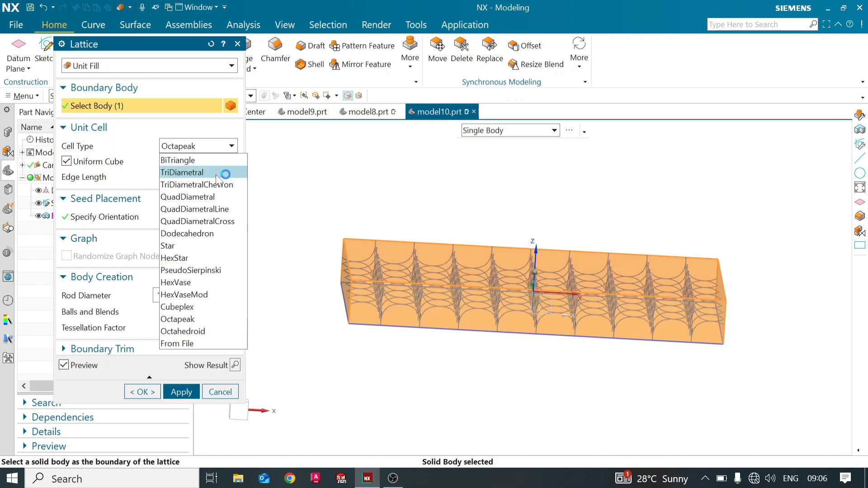
mouse_move(206, 259)
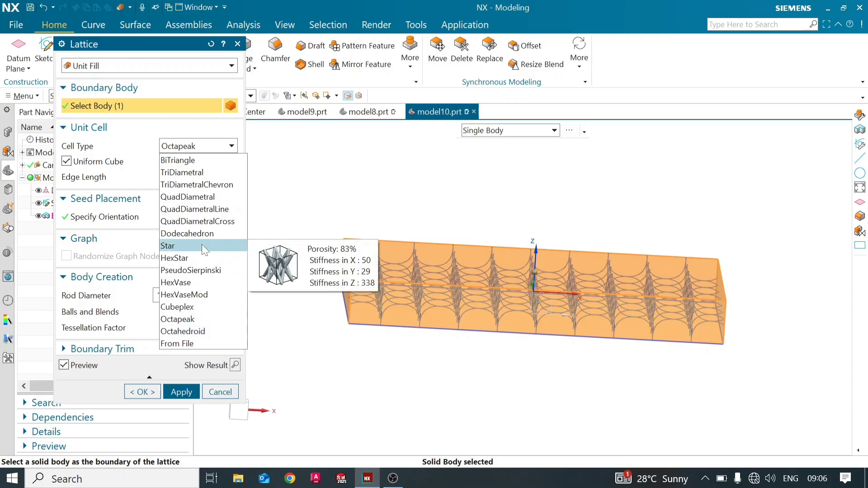
mouse_move(203, 311)
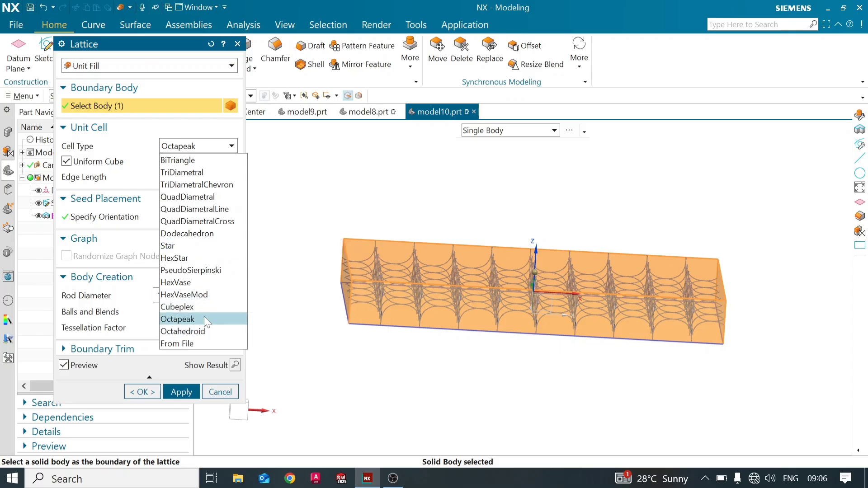
click(210, 331)
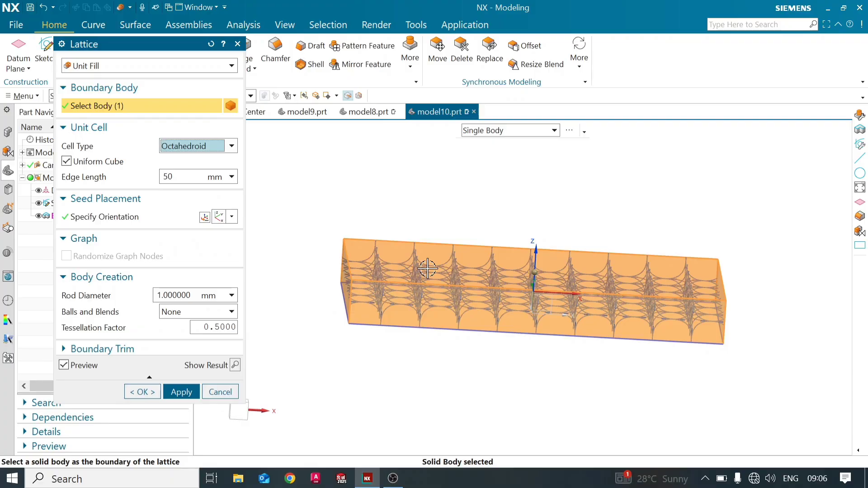
scroll(465, 279, up, 3)
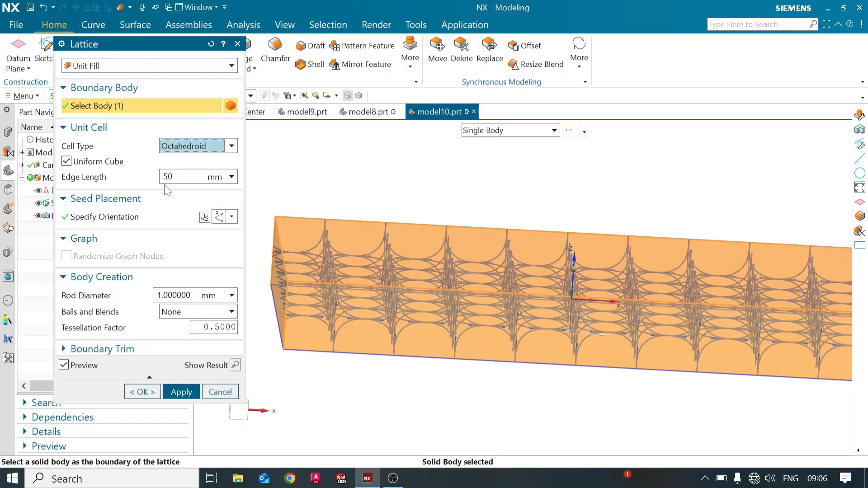
middle_drag(352, 271, 358, 286)
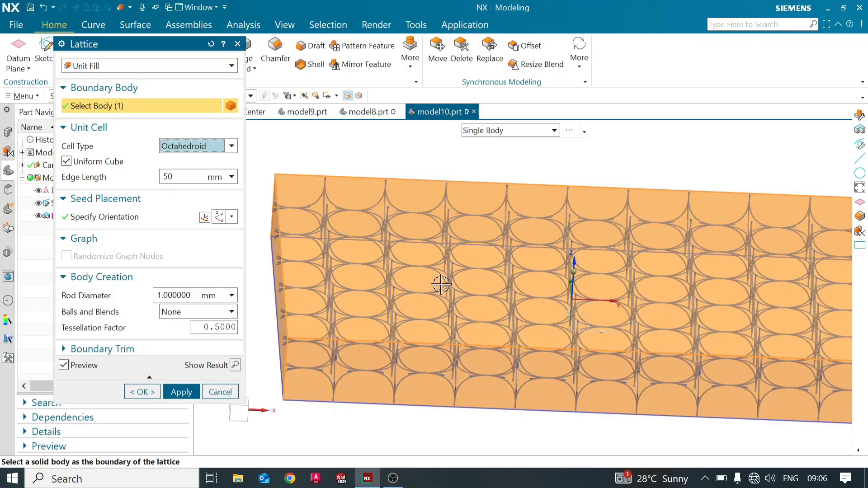
middle_drag(441, 284, 446, 278)
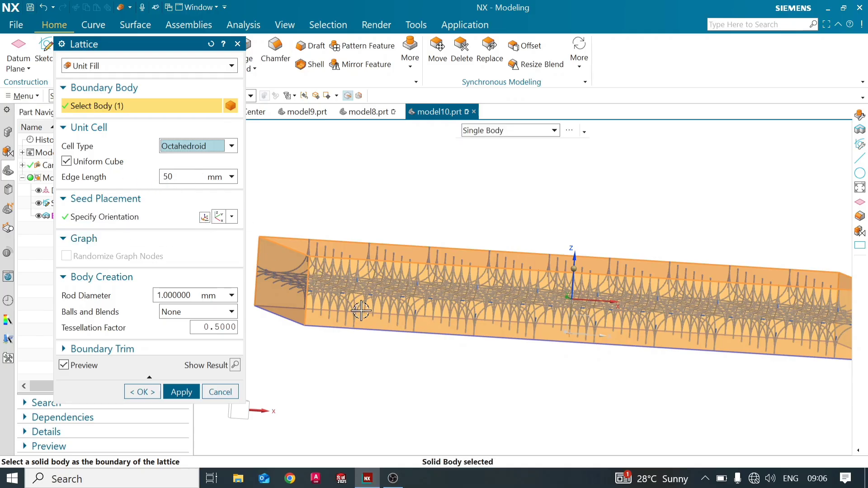
mouse_move(362, 311)
middle_down()
mouse_move(328, 305)
mouse_move(352, 319)
middle_up()
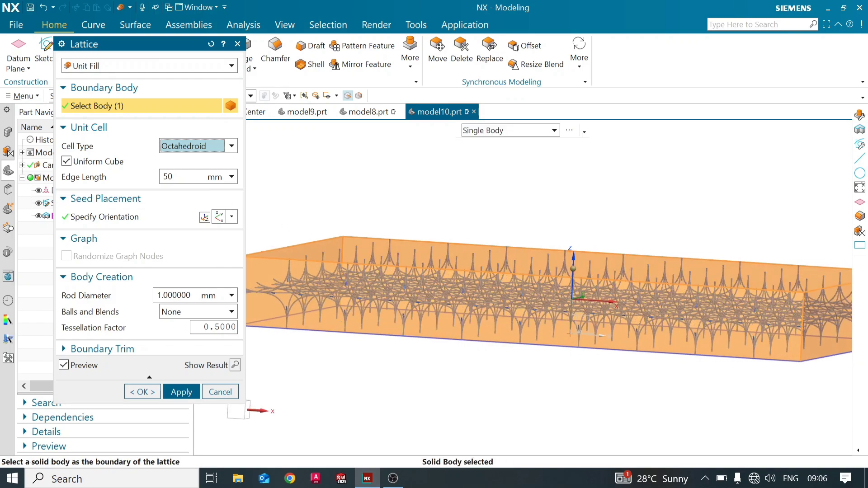
Try a 60 mm edge length for the unit cells and inspect the lattice preview.
click(172, 177)
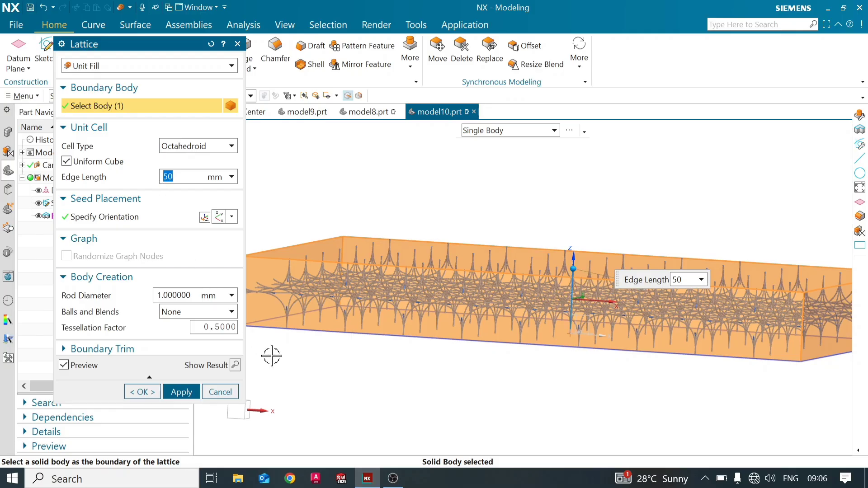
text(60)
key(Return)
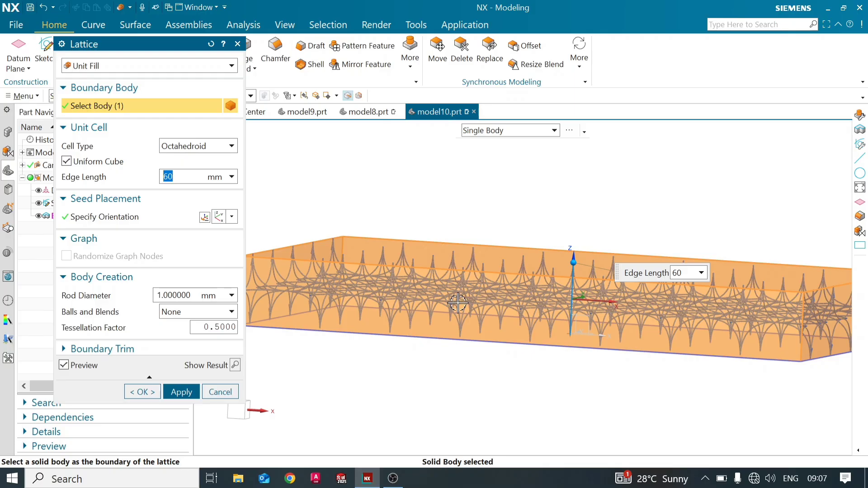
middle_drag(458, 304, 416, 277)
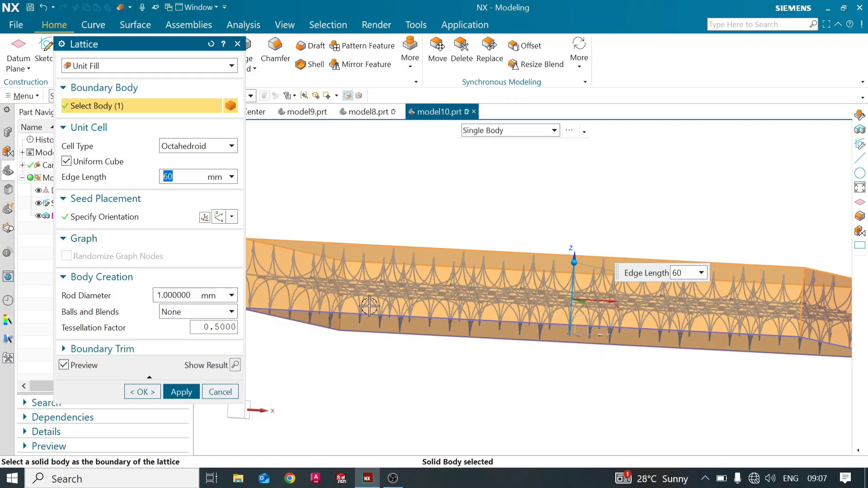
scroll(368, 304, up, 5)
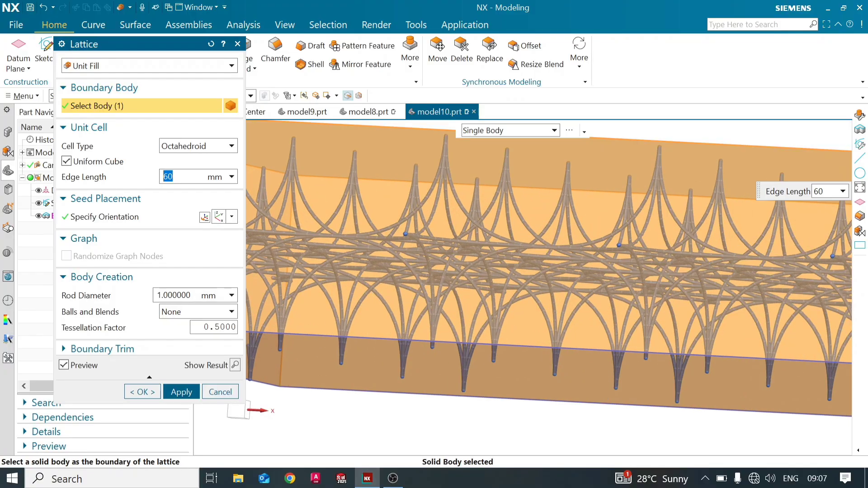
Try a 2 mm rod diameter for the lattice and inspect the preview from several angles.
drag(186, 296, 156, 295)
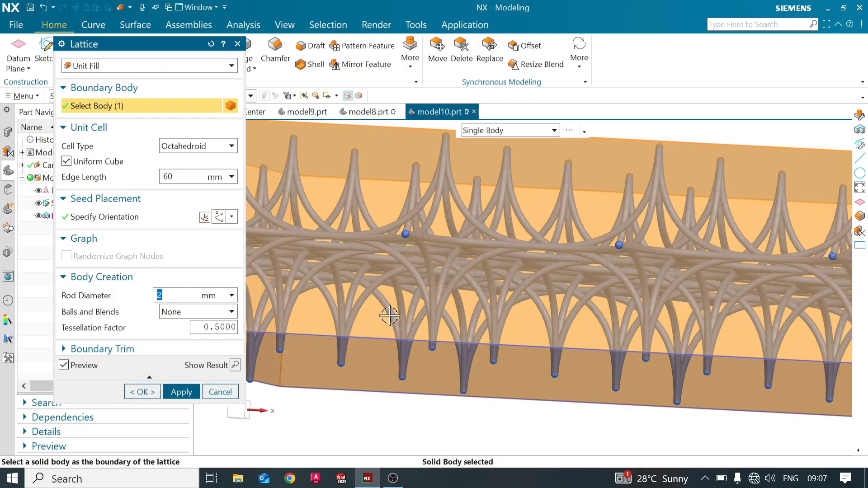
scroll(430, 290, down, 5)
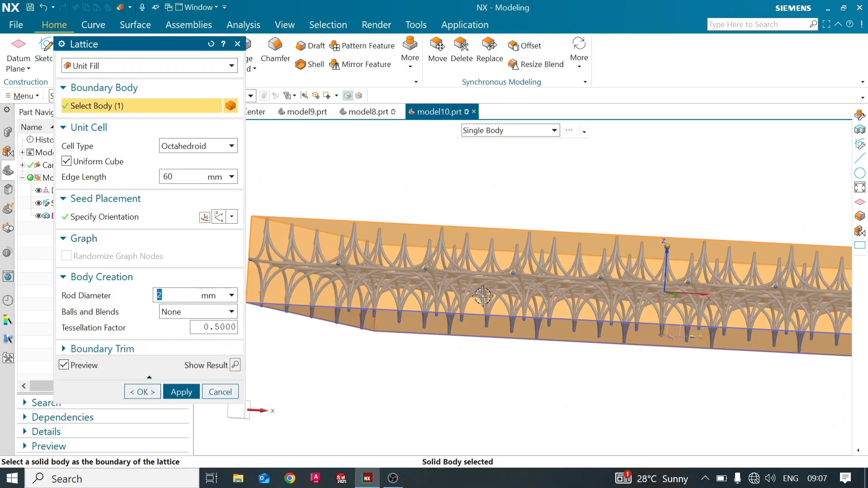
middle_drag(504, 292, 487, 306)
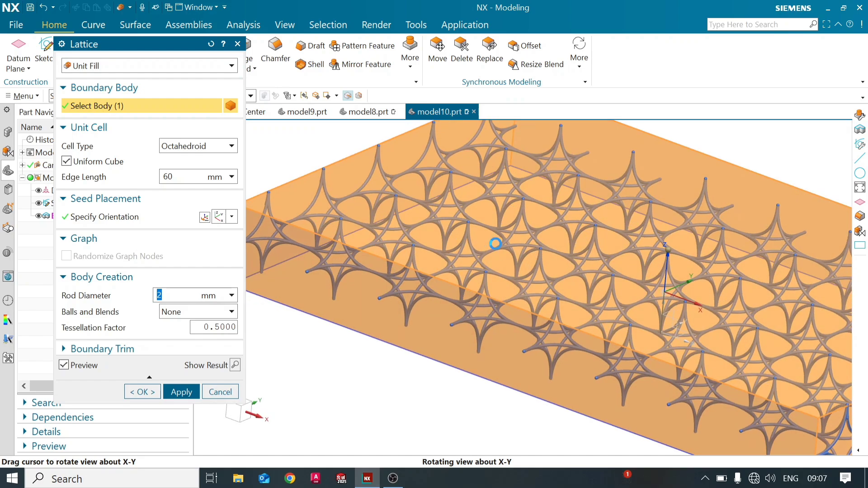
middle_drag(496, 243, 484, 246)
middle_drag(532, 320, 542, 325)
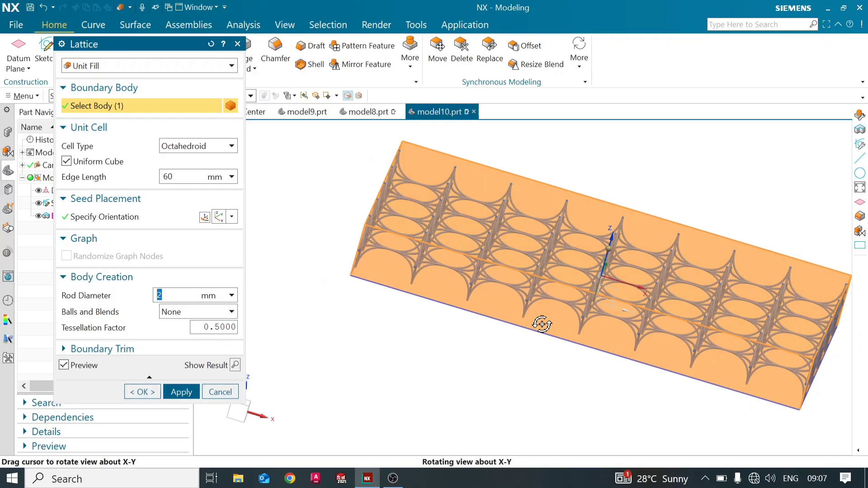
Set the unit cell's edge length to 50 mm and the lattice's rod diameter to 3 mm.
click(181, 177)
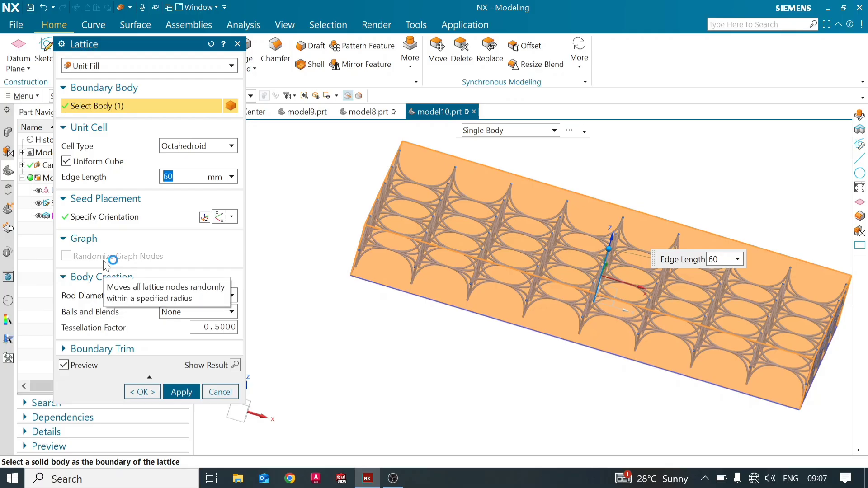
text(5)
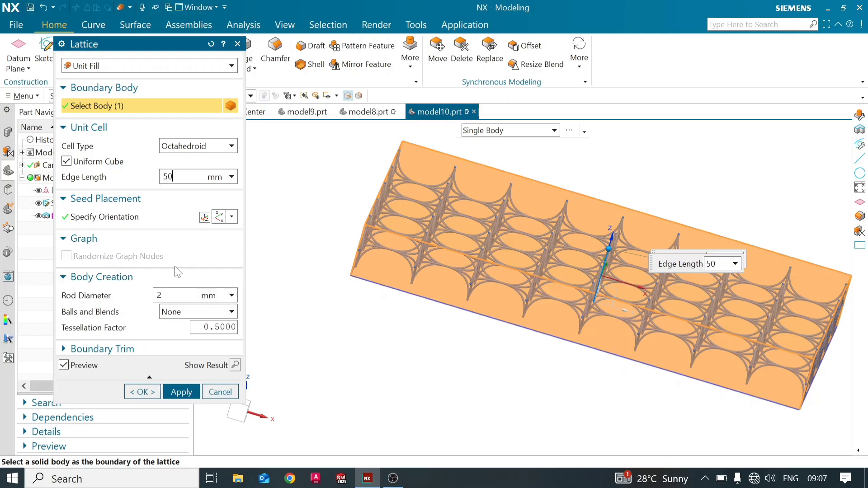
key(Return)
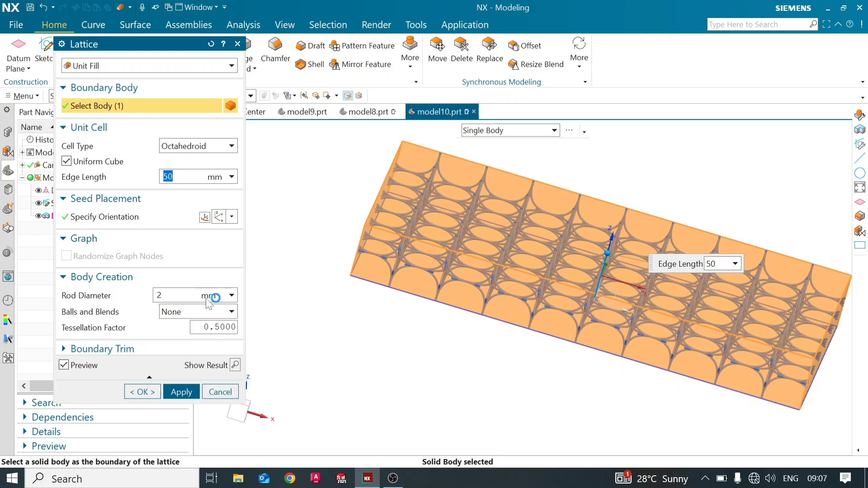
key(Tab)
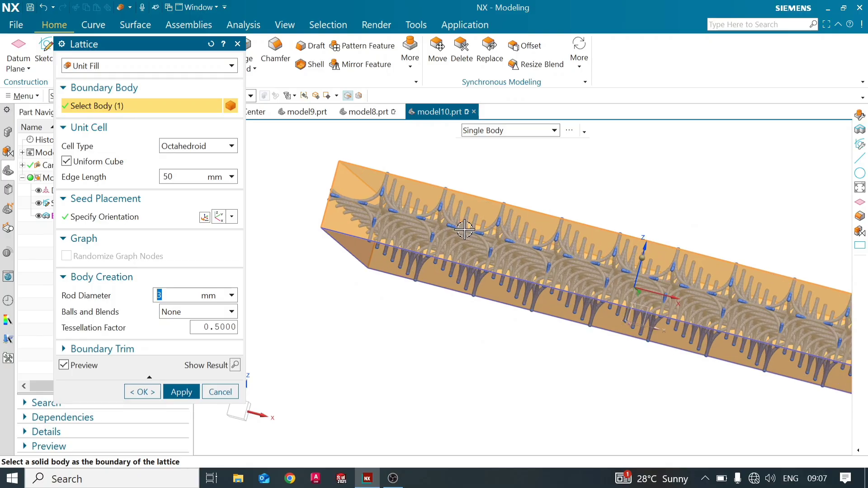
scroll(441, 302, up, 2)
middle_drag(441, 309, 441, 309)
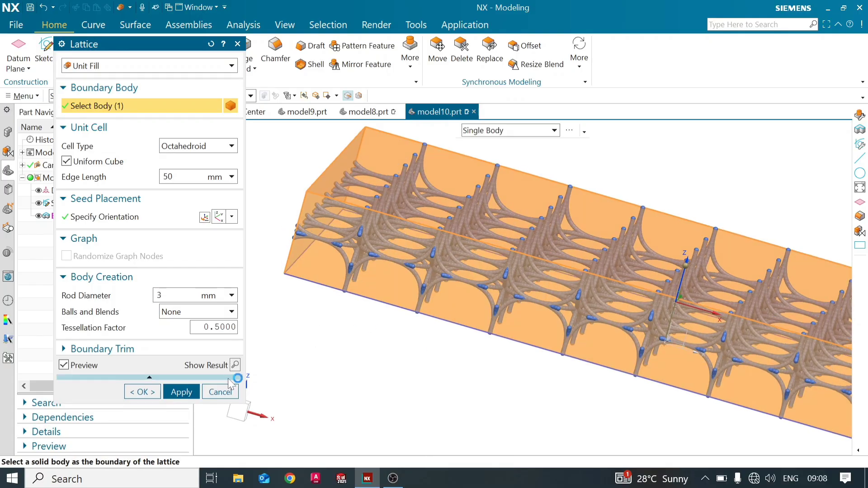
Show the computed lattice result, apply it to the block and close the Lattice command.
click(235, 366)
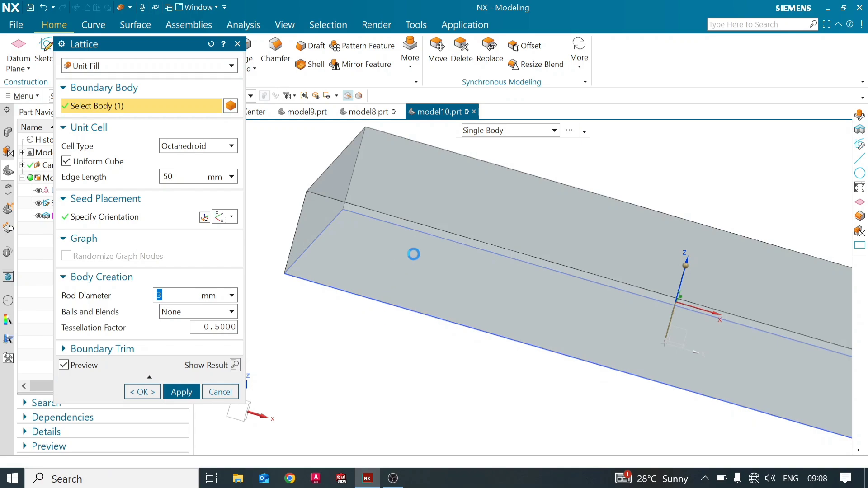
middle_drag(414, 255, 406, 291)
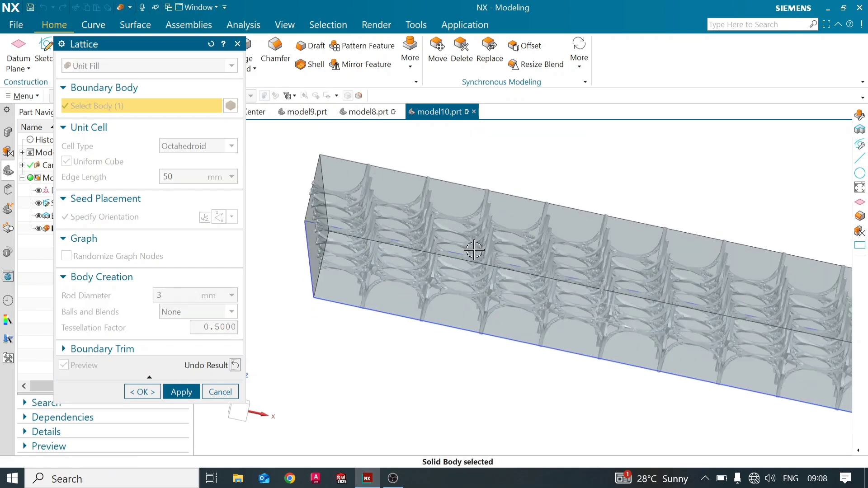
scroll(311, 238, down, 2)
mouse_move(459, 260)
middle_down()
mouse_move(451, 250)
mouse_move(457, 258)
middle_up()
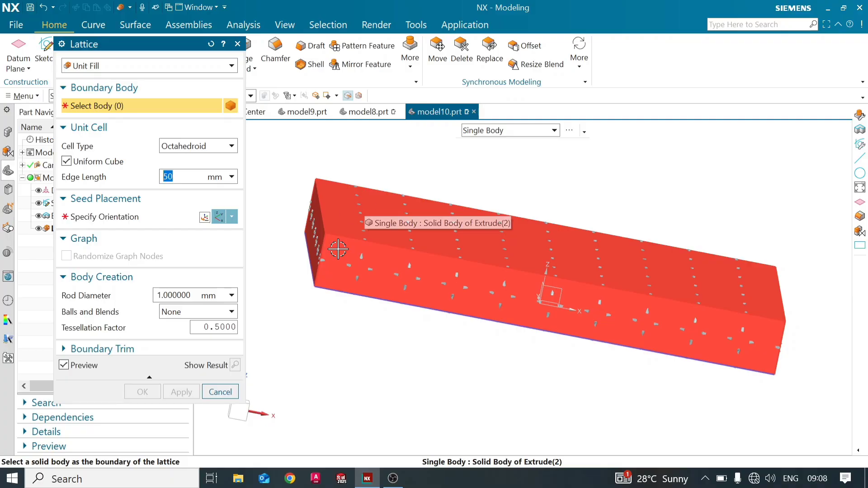
click(233, 392)
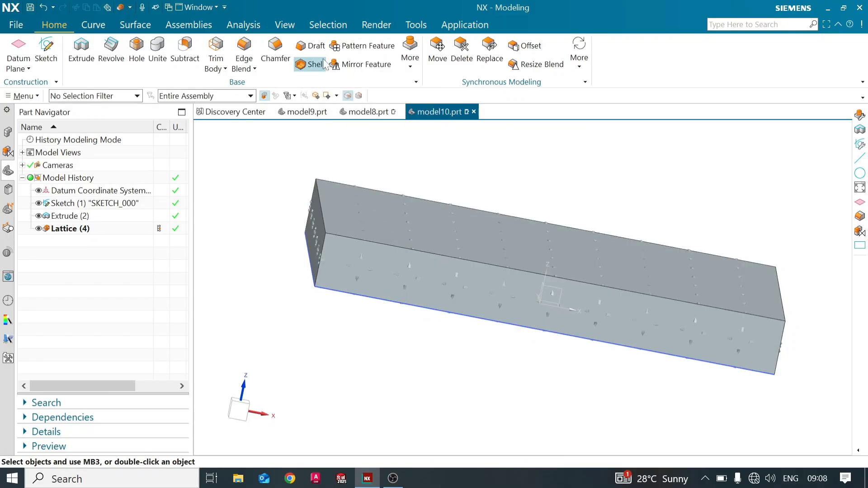
Edit the extruded block's object display and set its shaded translucency to 100 to reveal the lattice inside.
click(285, 26)
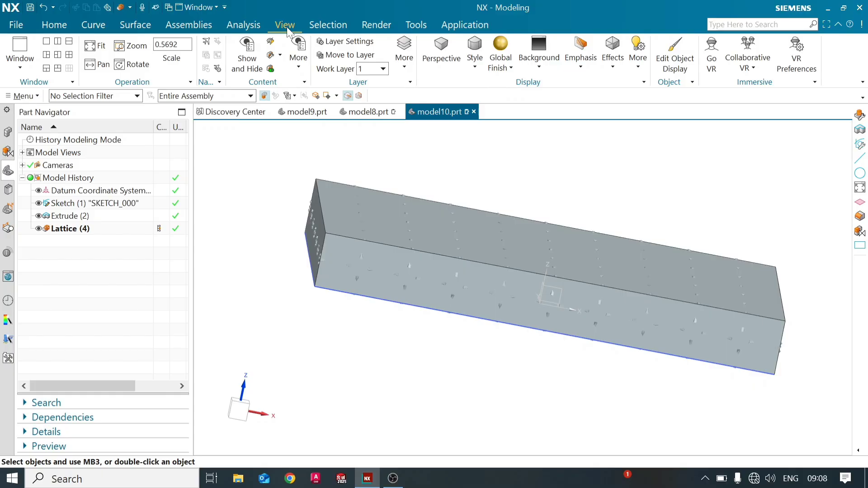
click(678, 68)
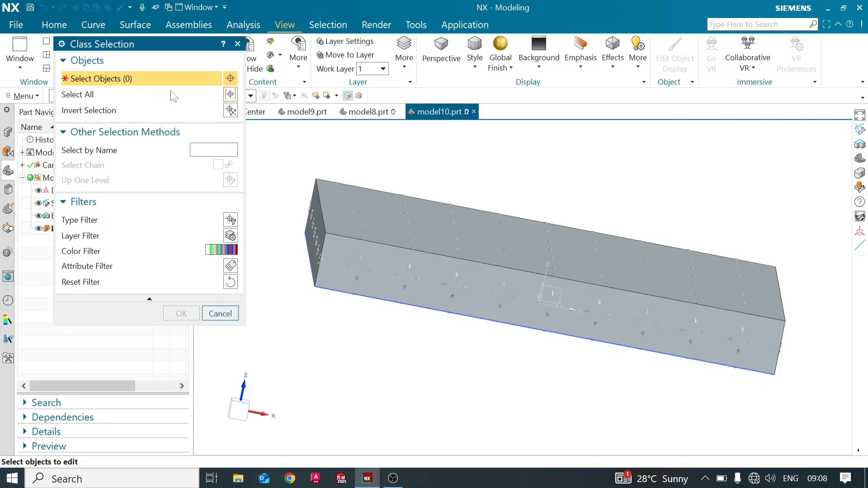
click(341, 220)
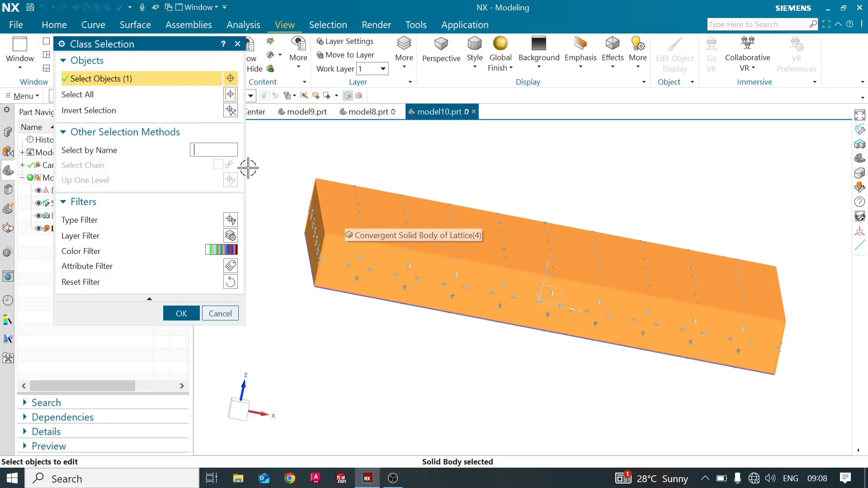
click(181, 313)
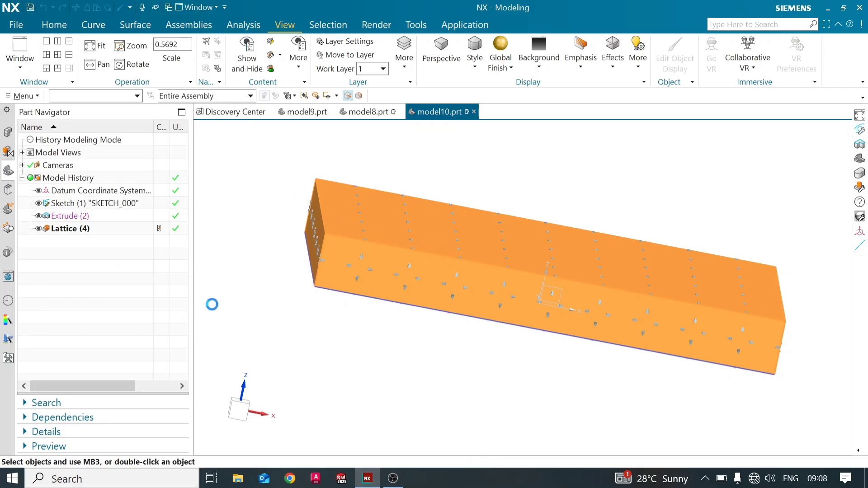
drag(78, 224, 247, 235)
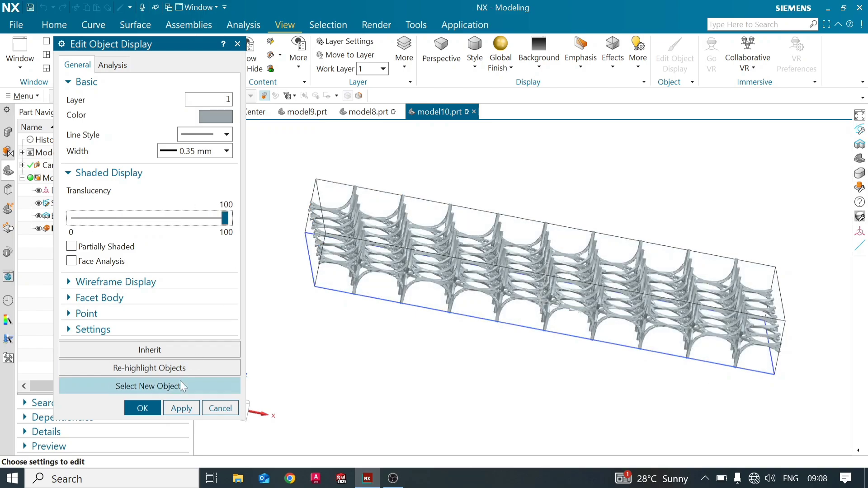
click(153, 410)
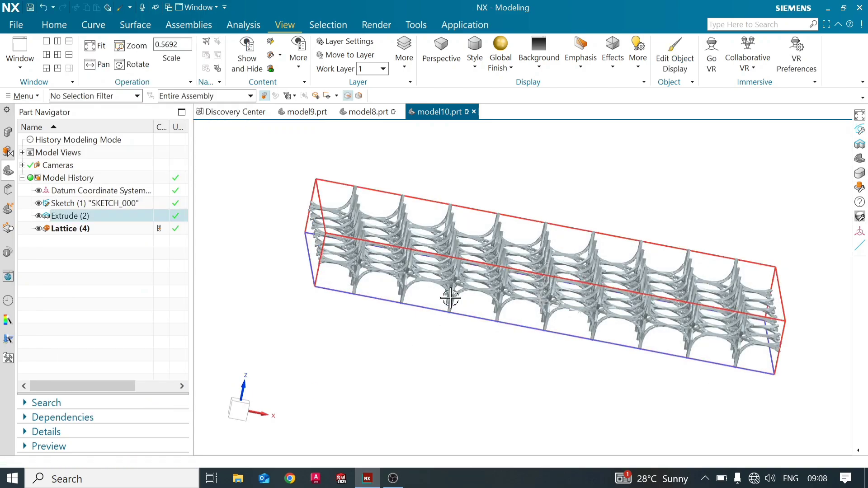
Hide the extruded block and its sketch, and inspect the lattice alone from several angles.
mouse_move(448, 317)
middle_down()
mouse_move(460, 334)
mouse_move(446, 307)
mouse_move(457, 297)
mouse_move(442, 304)
mouse_move(452, 317)
middle_up()
right_click(67, 217)
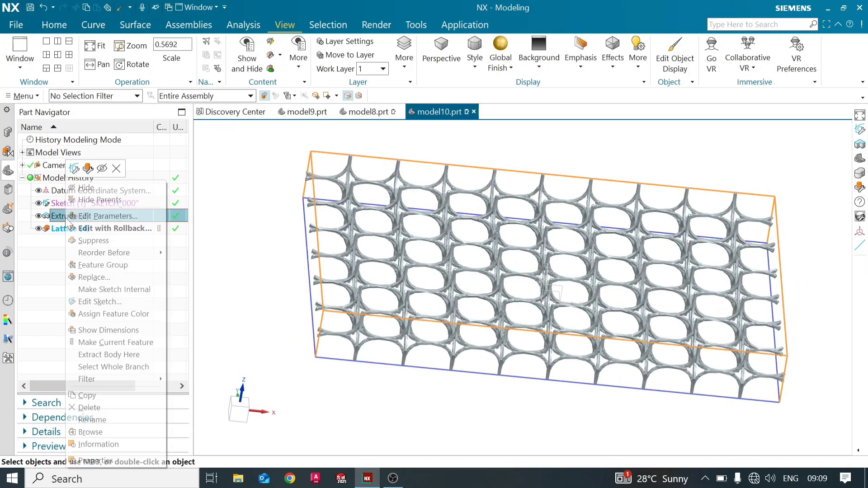
click(89, 188)
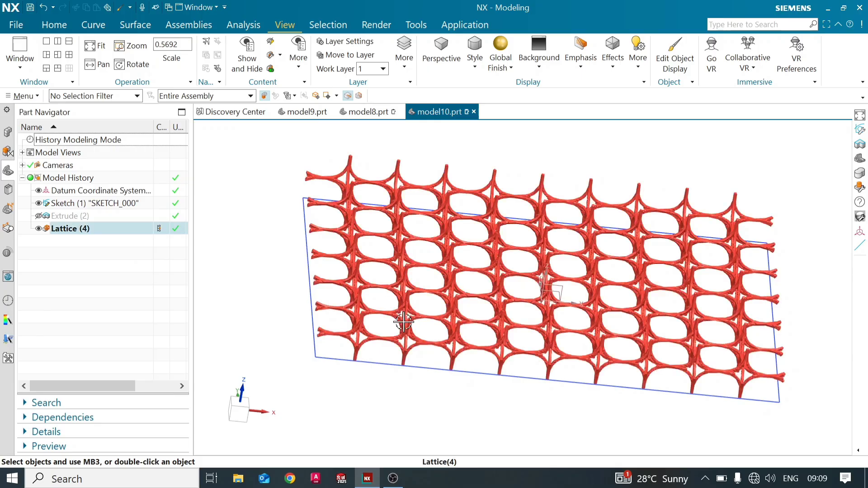
click(39, 204)
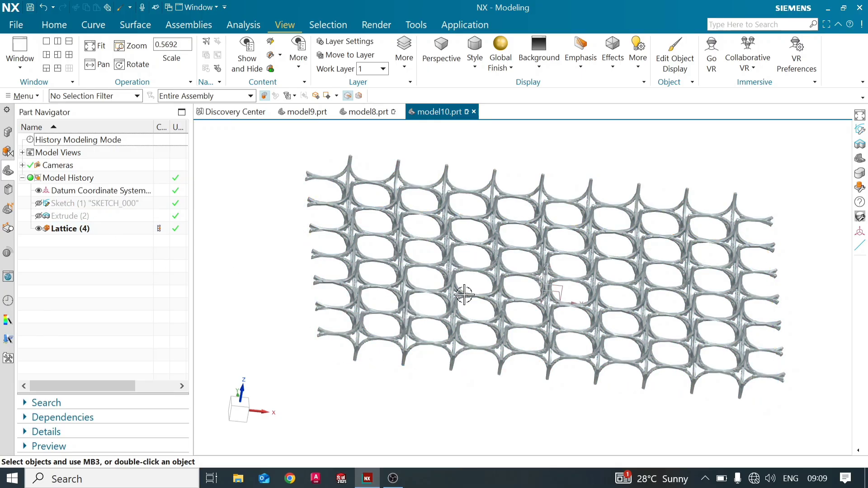
middle_drag(465, 295, 465, 335)
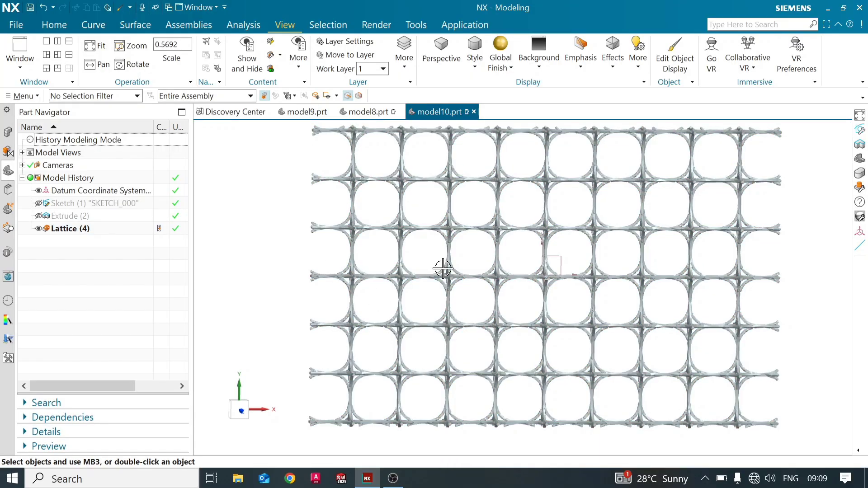
middle_drag(487, 339, 484, 313)
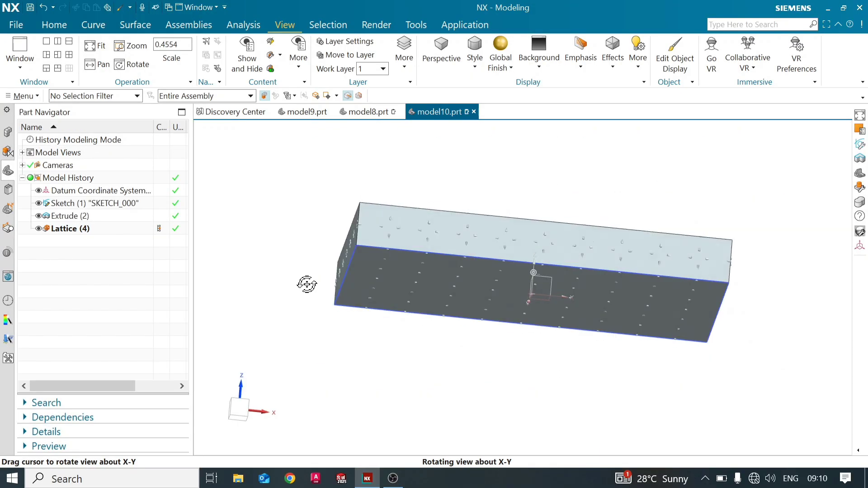
Delete the Lattice feature from the model history, keeping the extruded block.
middle_drag(306, 284, 309, 293)
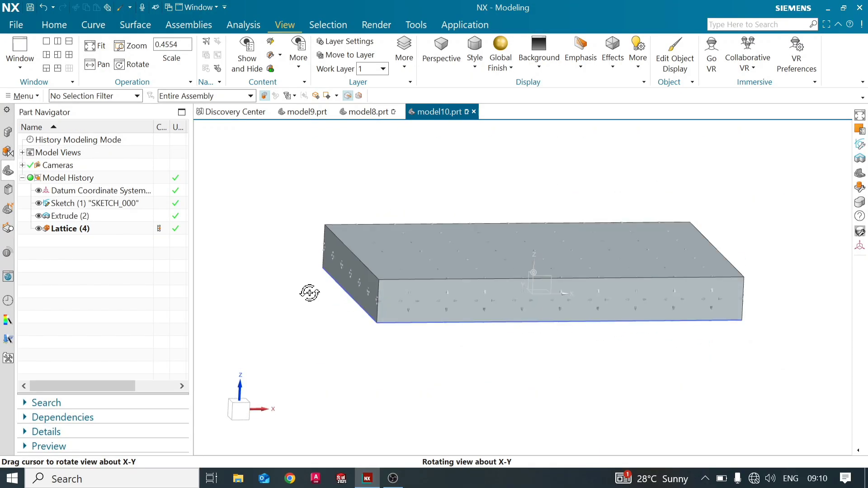
click(110, 229)
right_click(110, 229)
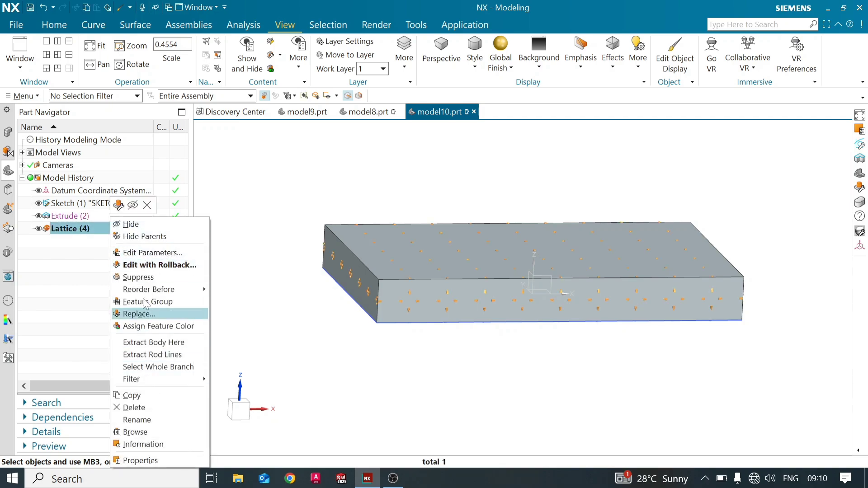
click(133, 408)
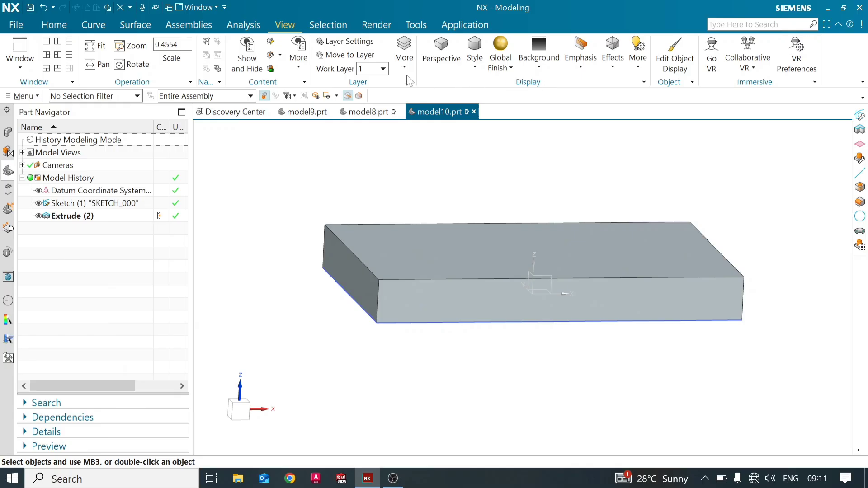
Start a new Lattice feature of type Unit Conformal and choose the block's top face as the base face.
click(66, 23)
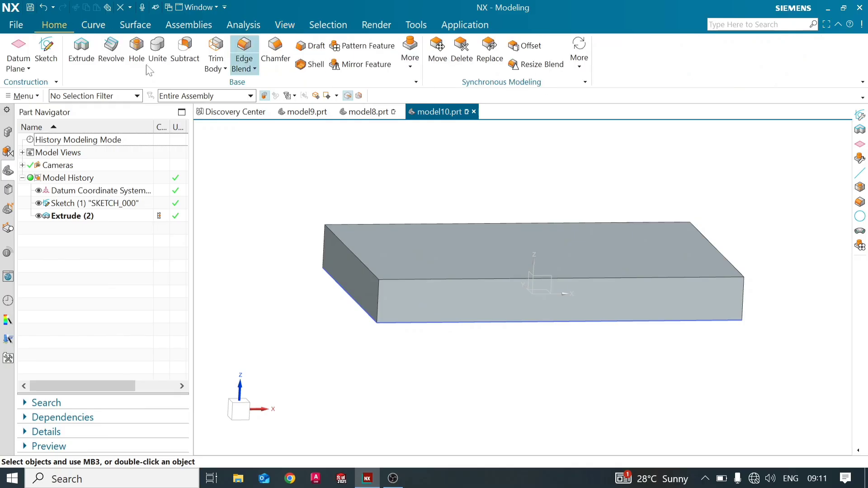
click(22, 95)
mouse_move(38, 170)
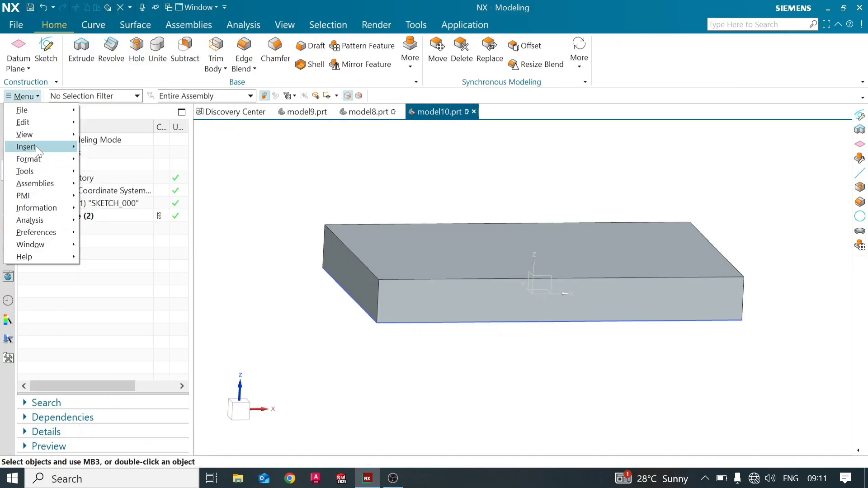
mouse_move(38, 149)
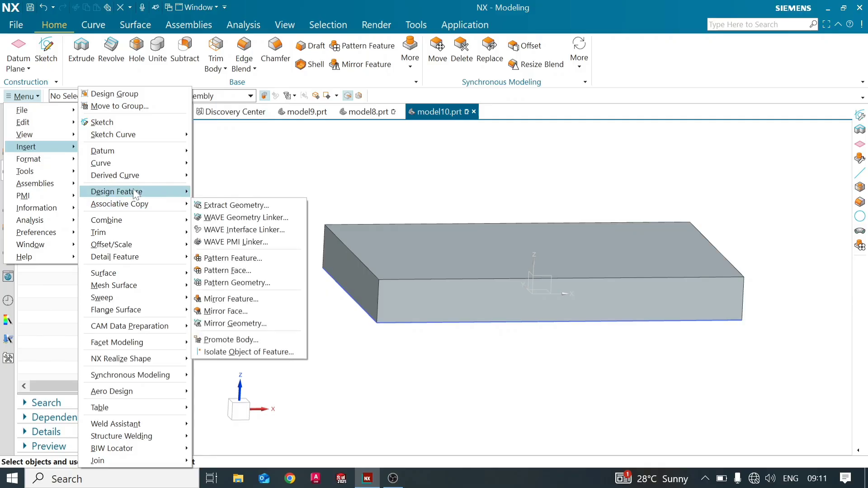
mouse_move(136, 193)
mouse_move(223, 355)
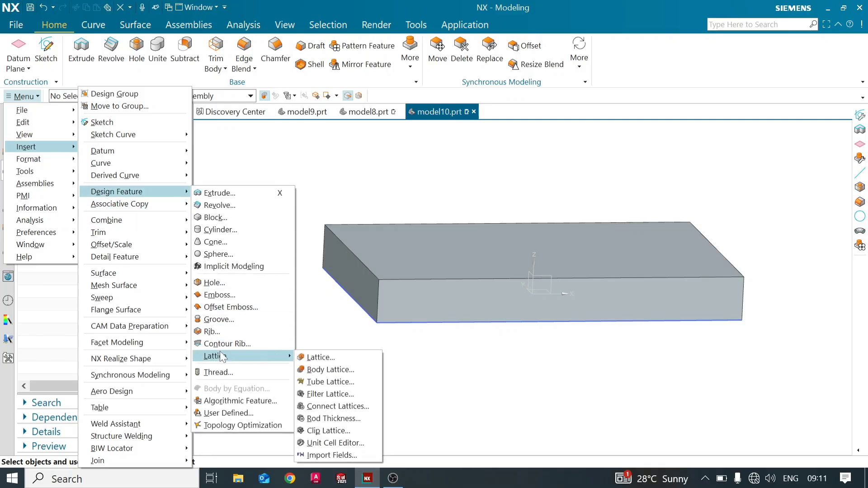
click(335, 358)
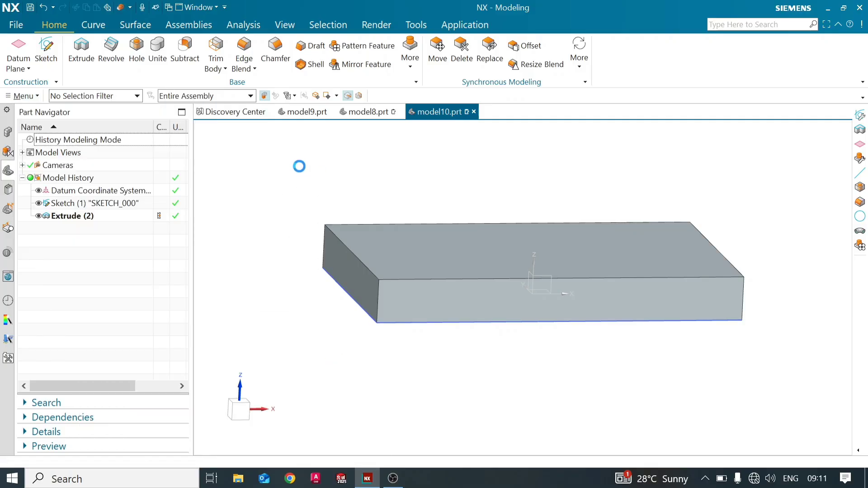
click(202, 66)
click(202, 93)
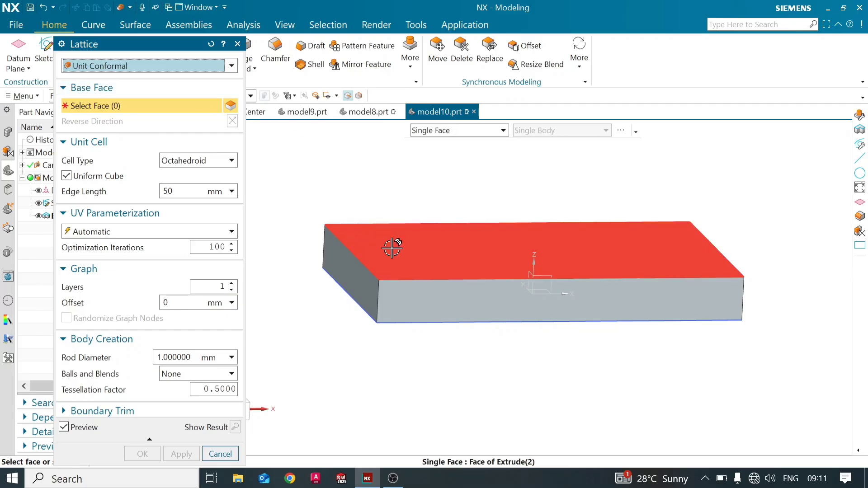
click(419, 248)
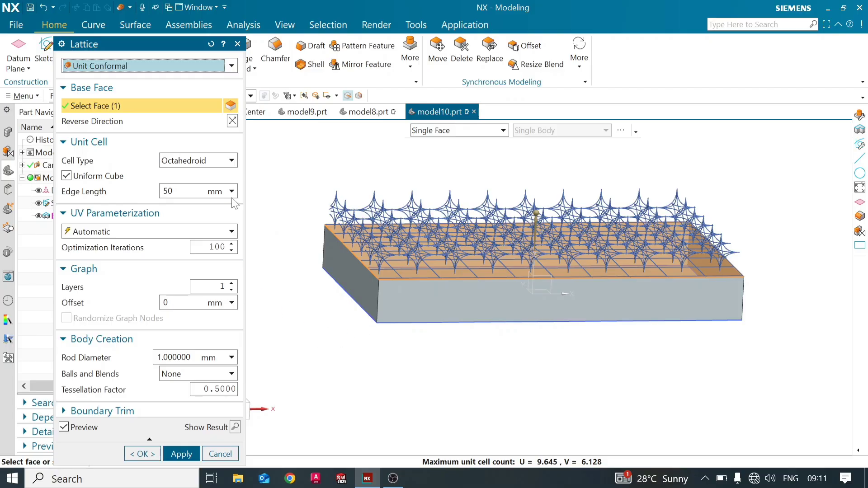
Set the conformal lattice's rod diameter to 3 mm.
mouse_move(397, 378)
middle_down()
mouse_move(413, 372)
mouse_move(397, 369)
mouse_move(419, 381)
mouse_move(413, 385)
mouse_move(403, 361)
mouse_move(405, 372)
middle_up()
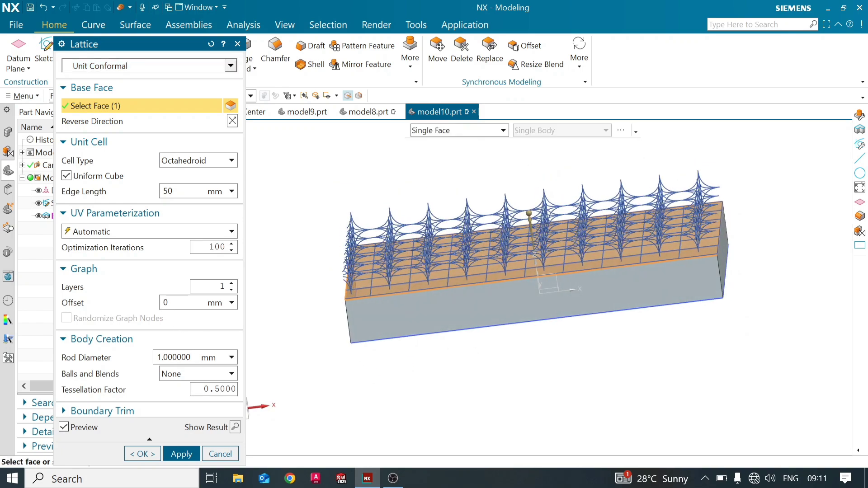
double_click(175, 358)
key(Return)
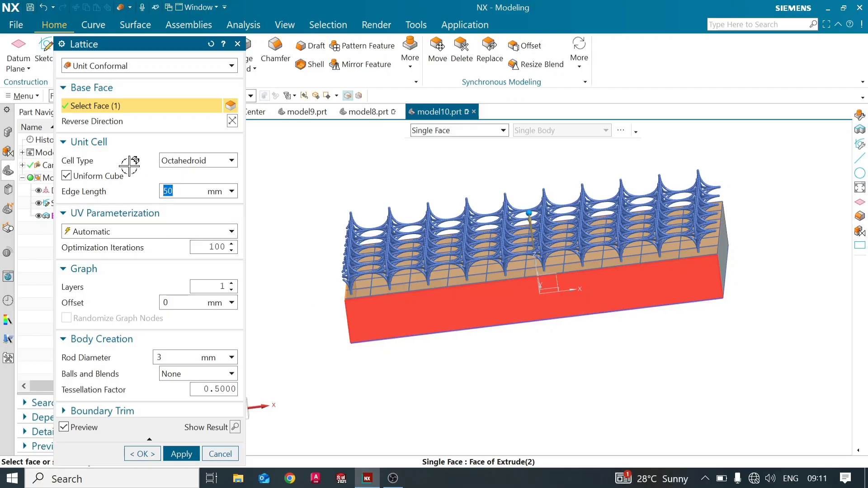
Change the conformal lattice's unit cell type to HexVaseMod.
click(231, 161)
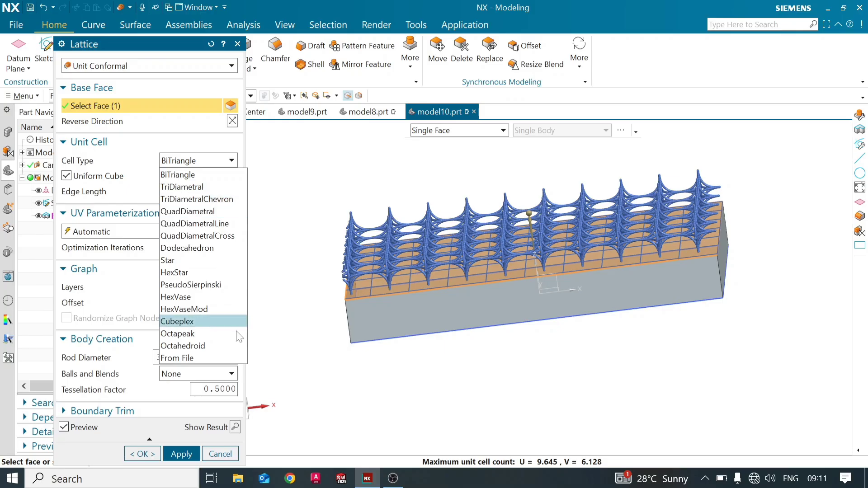
click(212, 334)
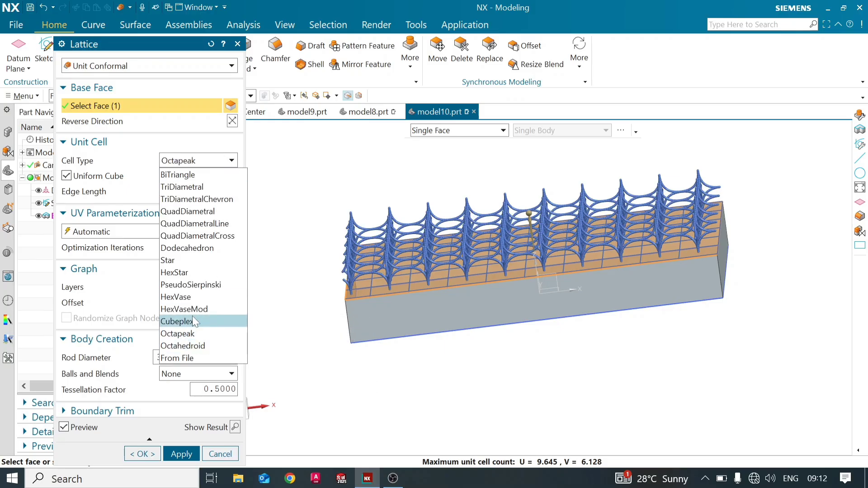
click(183, 309)
mouse_move(490, 281)
middle_down()
mouse_move(485, 260)
mouse_move(484, 299)
mouse_move(489, 289)
middle_up()
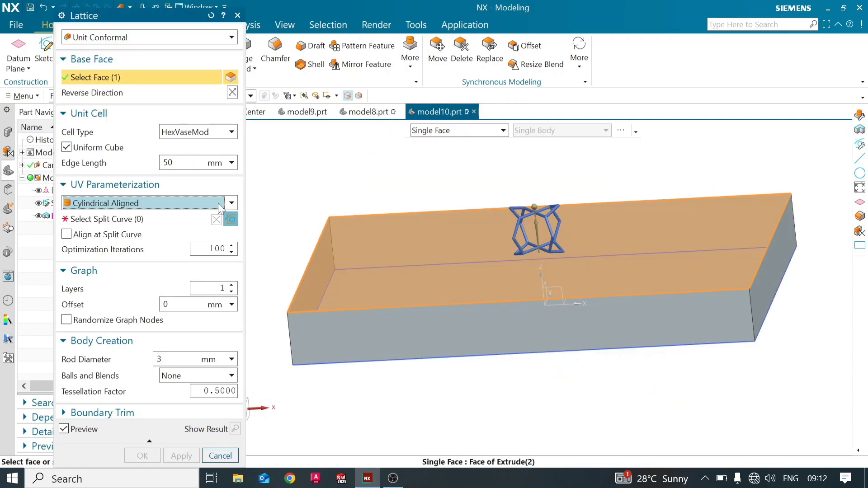
Try the Contour Aligned UV parameterization, return it to Automatic and inspect the lattice preview.
click(232, 203)
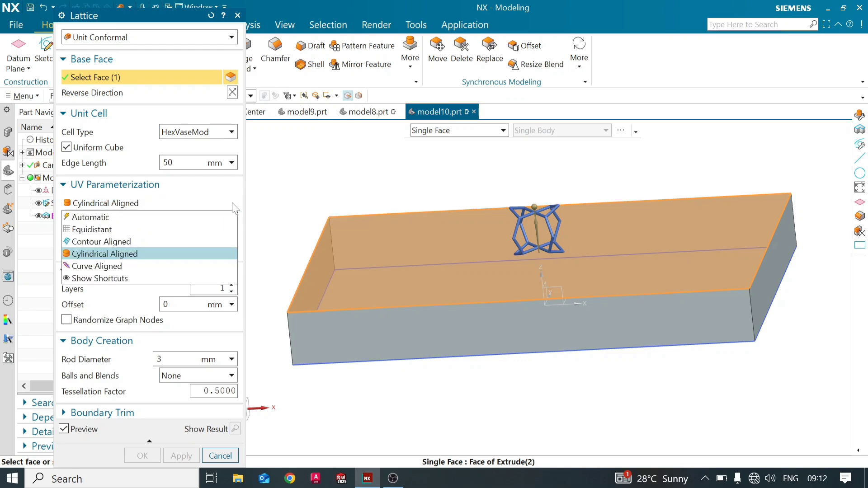
click(196, 242)
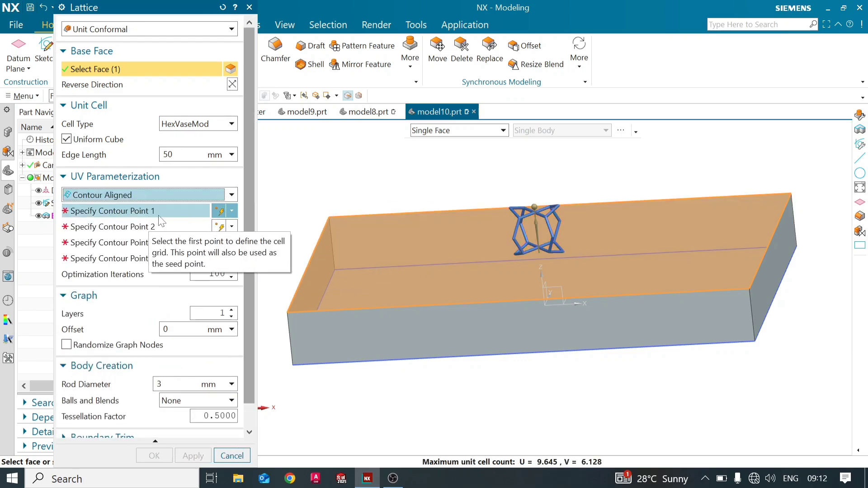
click(185, 195)
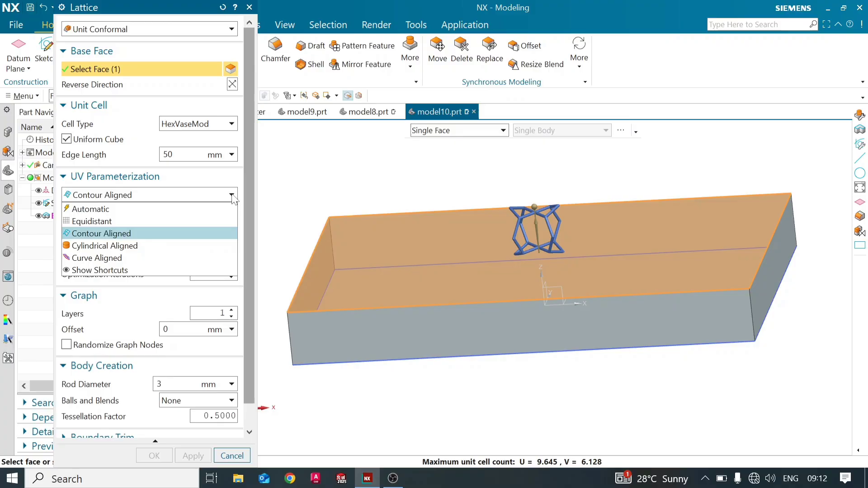
click(186, 208)
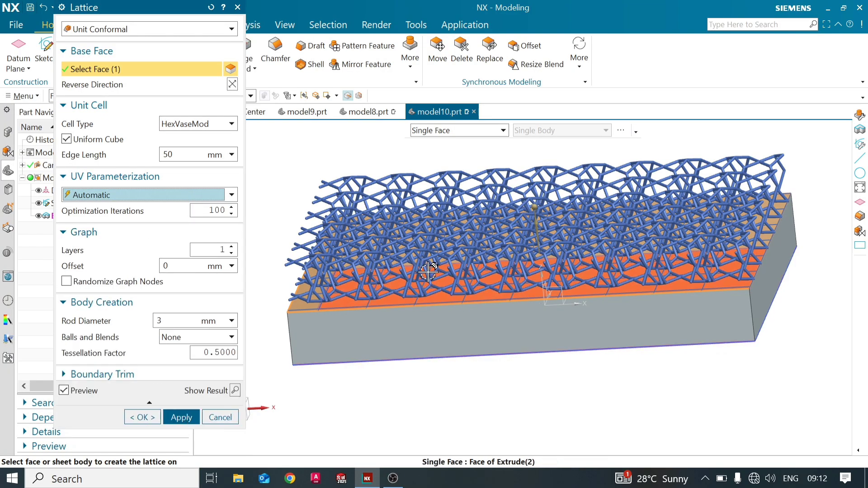
middle_drag(429, 272, 375, 217)
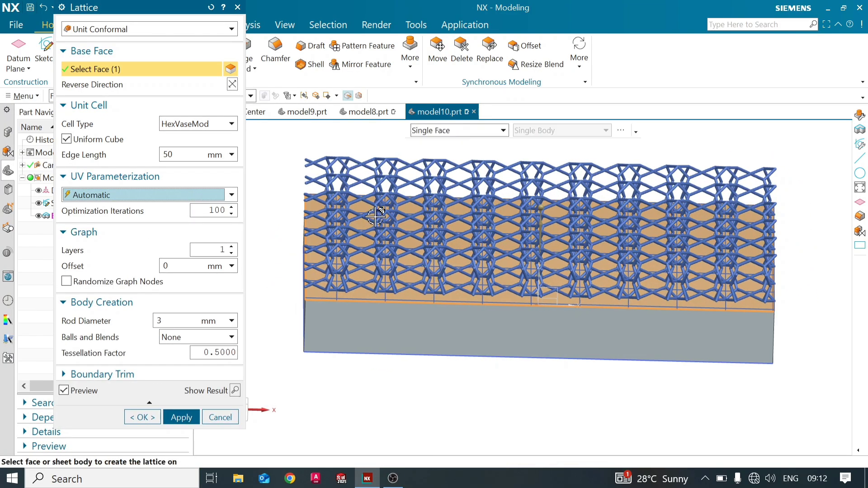
Increase the conformal lattice to 3 layers, inspecting the preview as each layer is added.
click(230, 248)
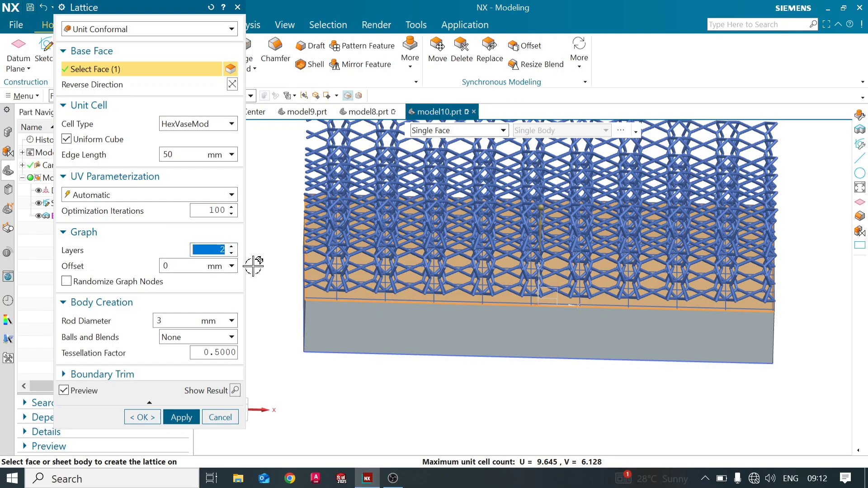
middle_drag(395, 284, 419, 270)
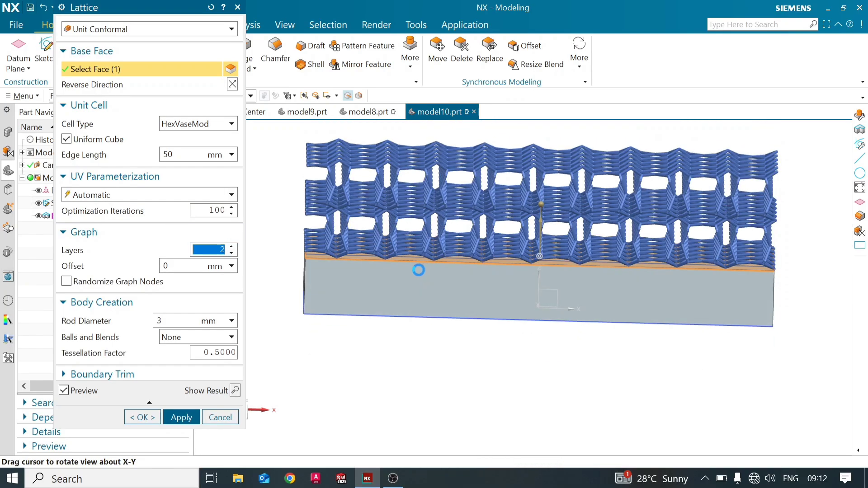
click(231, 247)
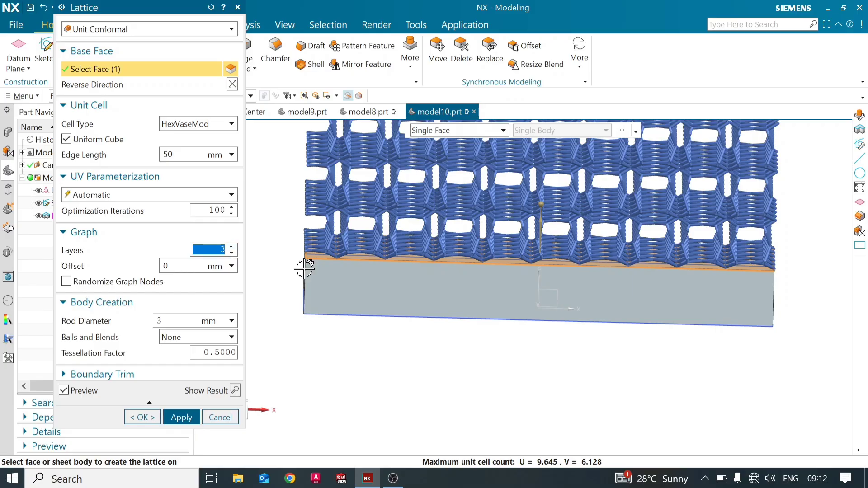
middle_drag(304, 269, 440, 248)
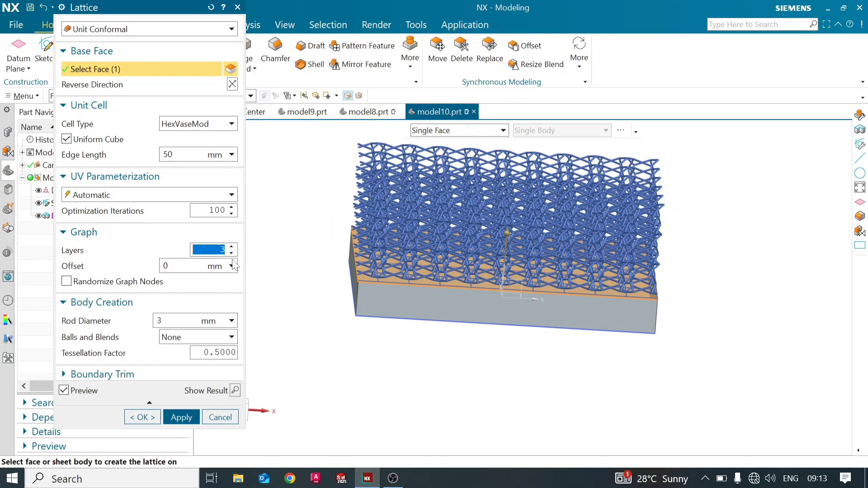
Reduce the conformal lattice to 1 layer, try a 50 mm offset from the top face and return the offset to 0 mm.
click(231, 254)
click(232, 255)
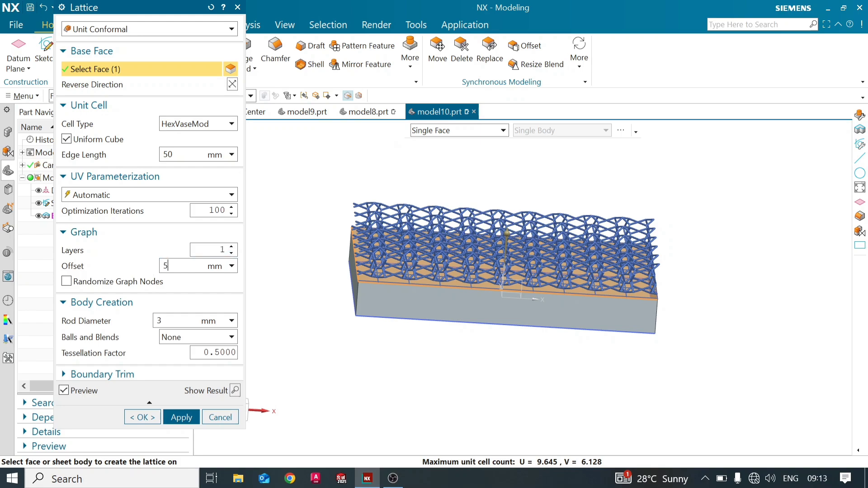
mouse_move(417, 311)
middle_down()
mouse_move(413, 294)
mouse_move(411, 303)
middle_up()
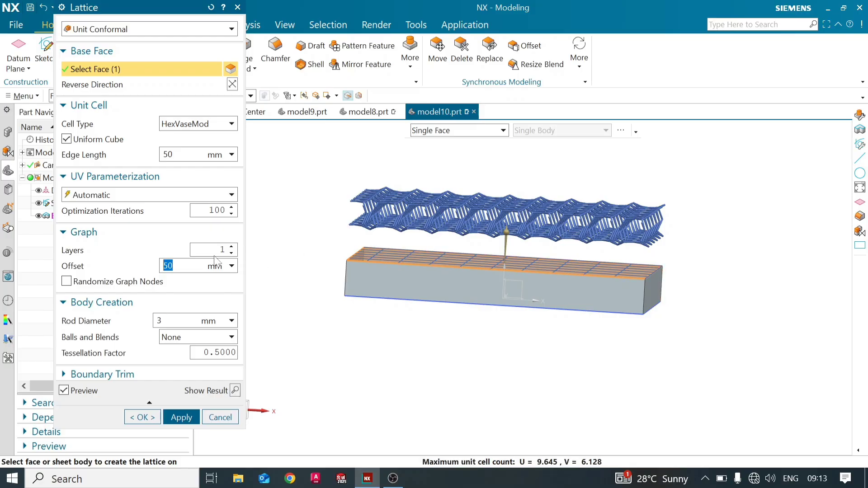
text(0)
key(Return)
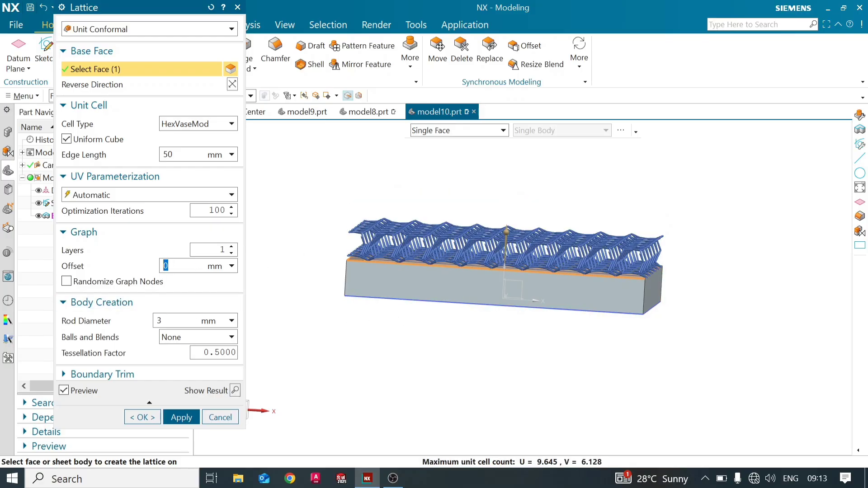
Show the computed result of the conformal HexVaseMod lattice, inspect it on the block and return to the preview.
click(234, 390)
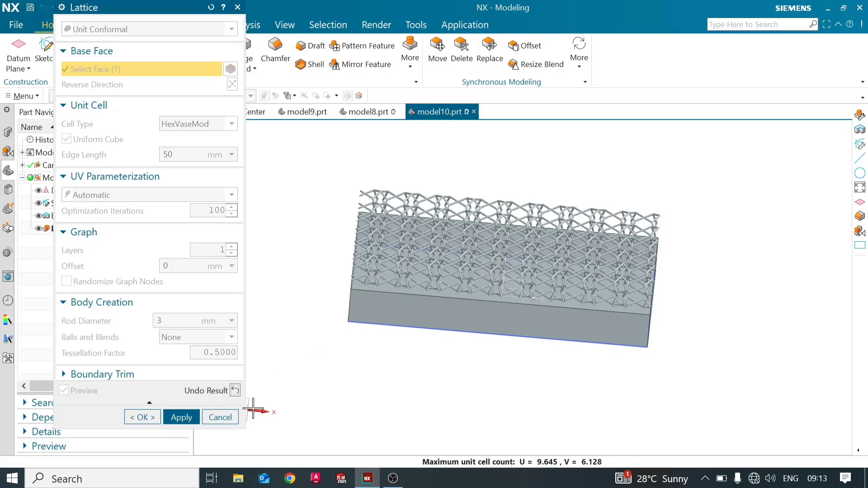
mouse_move(462, 294)
middle_down()
mouse_move(469, 283)
mouse_move(451, 273)
mouse_move(476, 290)
mouse_move(450, 276)
mouse_move(472, 278)
mouse_move(463, 282)
middle_up()
click(235, 390)
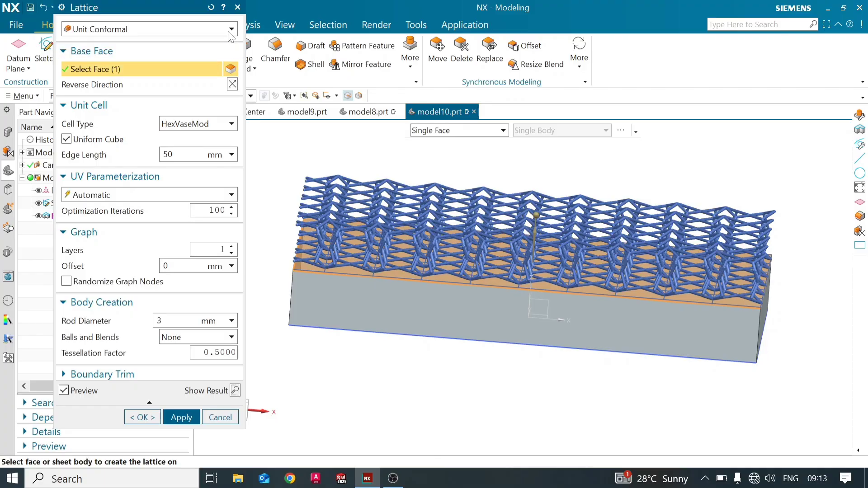
Switch the lattice type to Surface on the block's top face and set the maximum rod length to 50 mm.
click(232, 29)
click(213, 72)
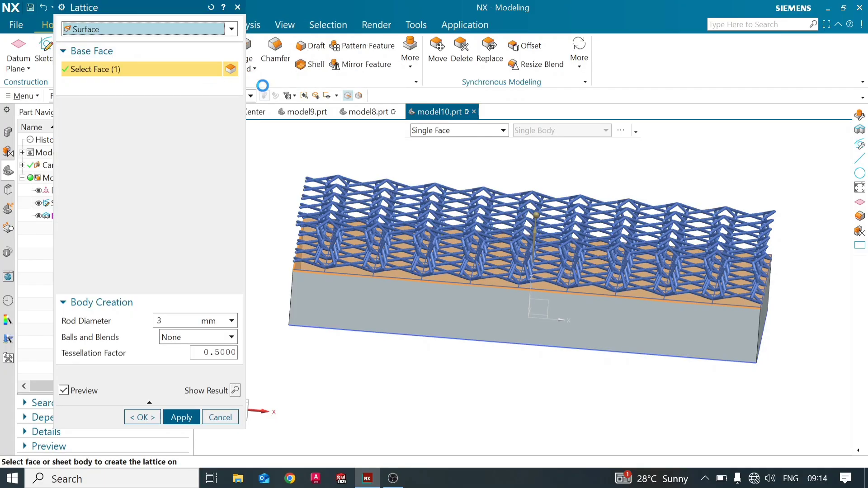
scroll(443, 278, up, 3)
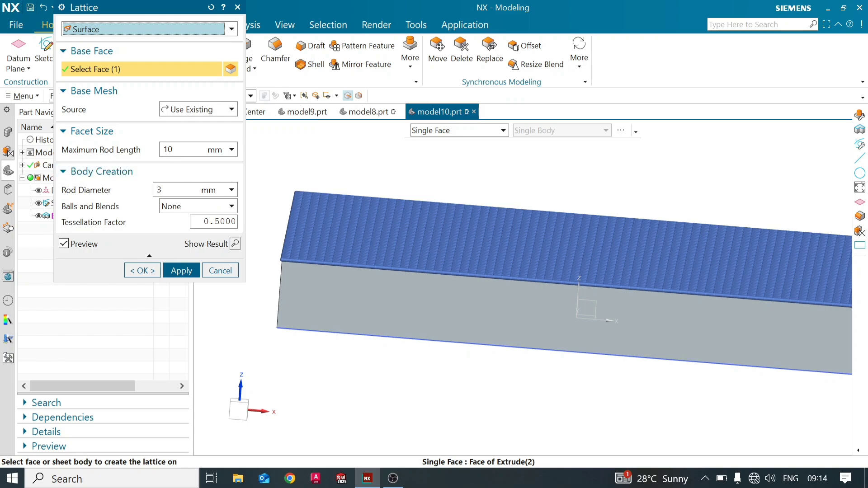
double_click(168, 150)
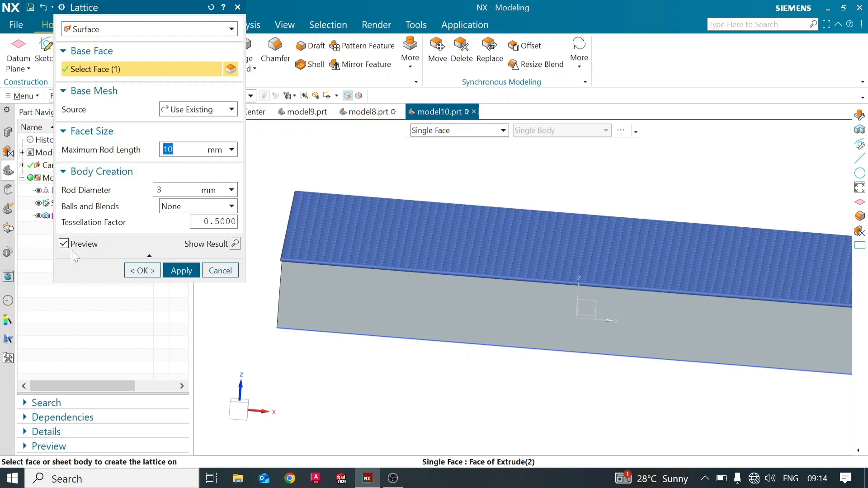
text(50)
key(Return)
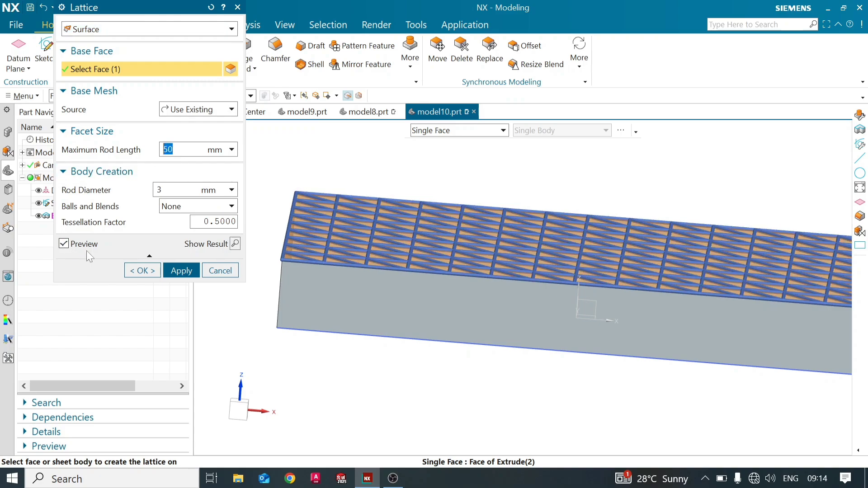
Set the surface lattice's rod diameter to 10 mm and inspect the preview.
double_click(164, 189)
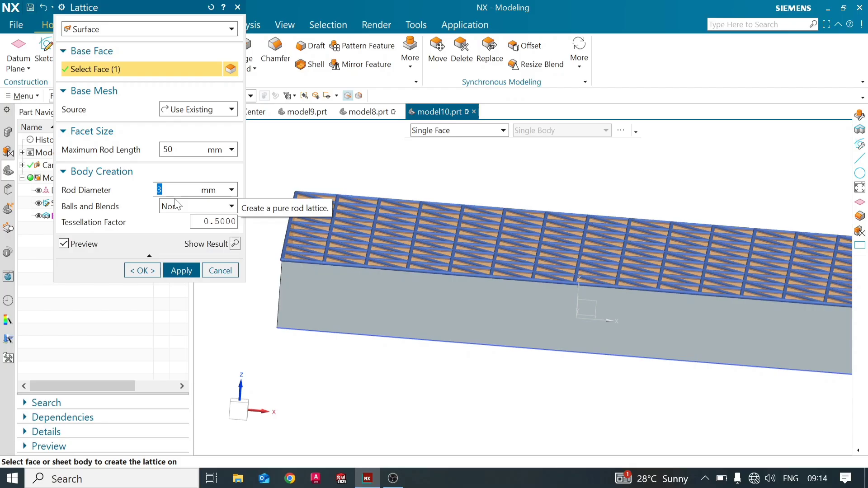
text(10)
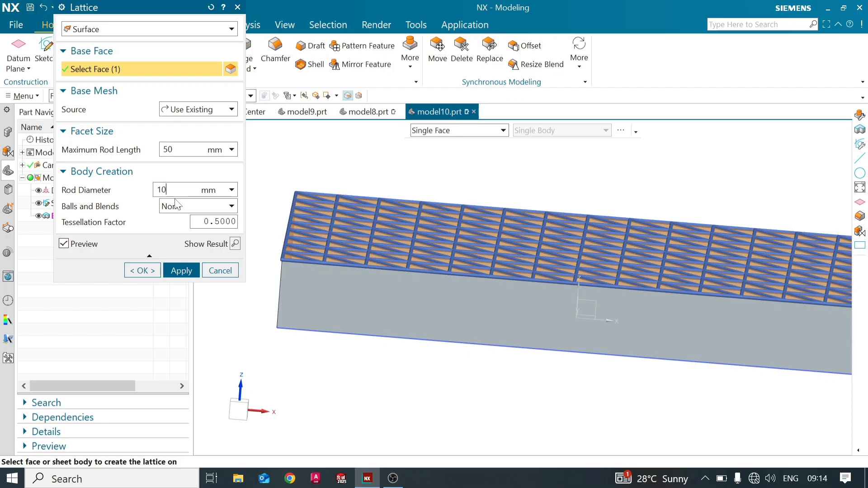
key(Return)
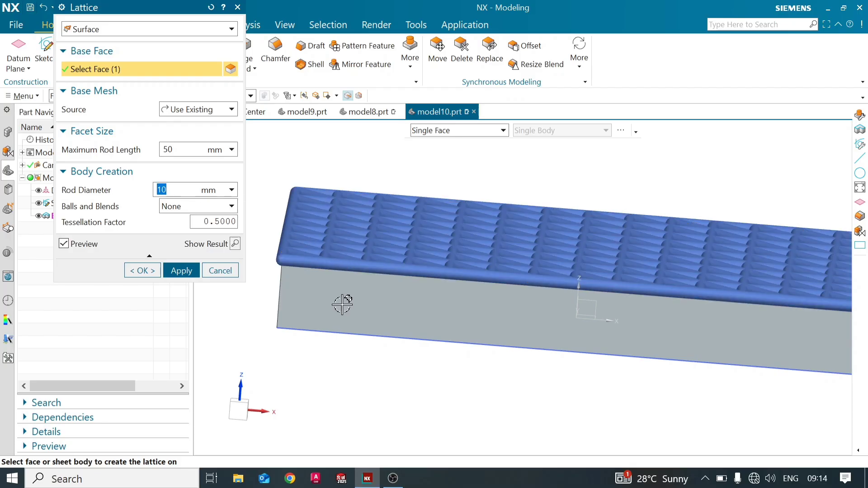
mouse_move(362, 285)
middle_down()
mouse_move(364, 310)
mouse_move(401, 291)
mouse_move(394, 306)
mouse_move(357, 293)
mouse_move(371, 299)
middle_up()
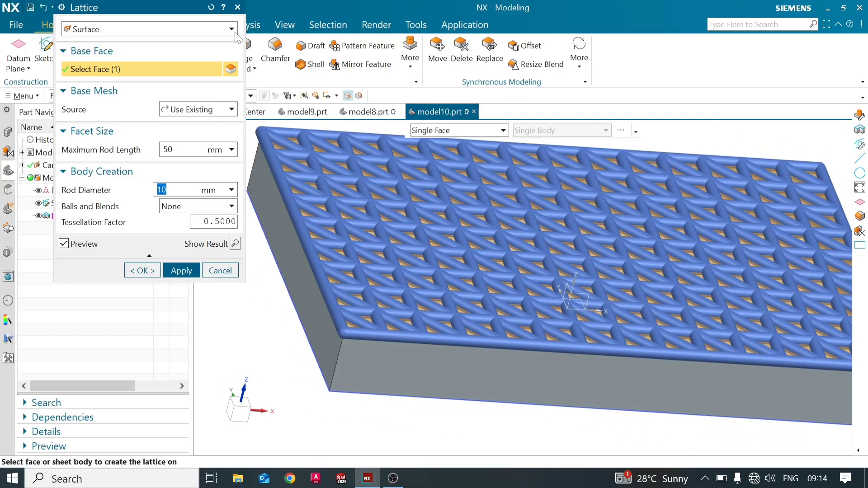
Create a Voronoi surface lattice on the block's top face with uniform 10 mm pores and 1 mm rods, and close the Lattice command.
click(232, 29)
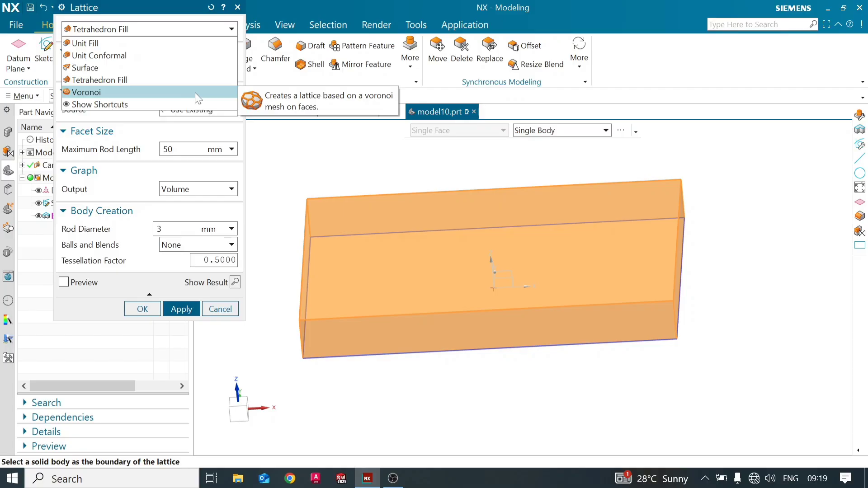
click(197, 92)
click(383, 251)
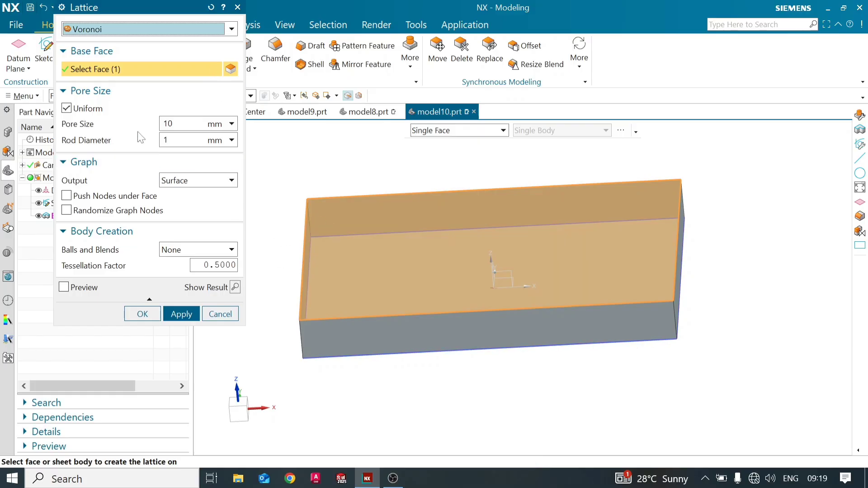
click(235, 287)
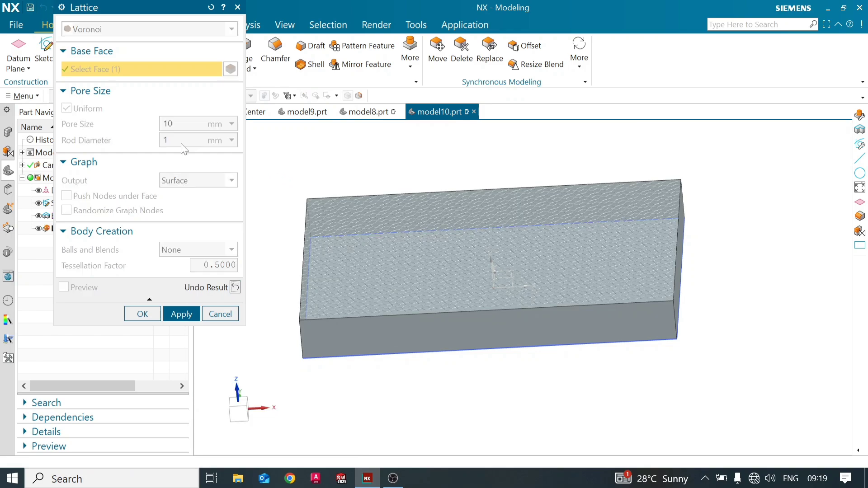
scroll(434, 277, up, 3)
scroll(434, 276, down, 5)
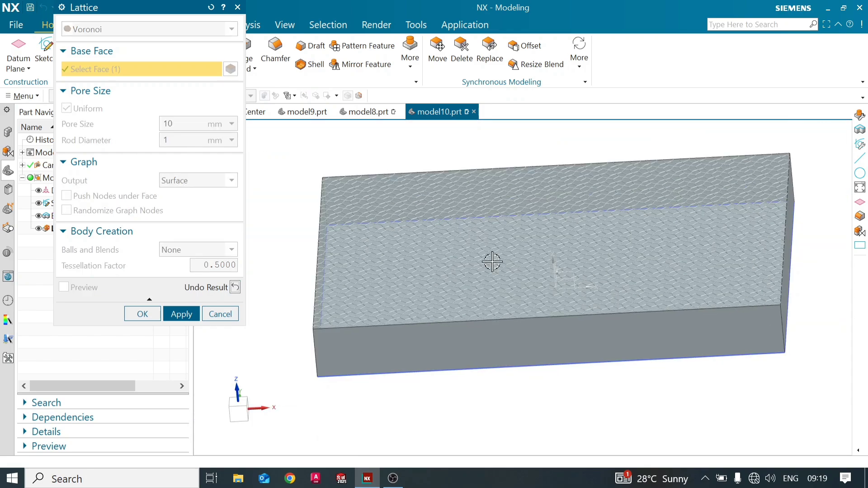
mouse_move(374, 254)
middle_down()
mouse_move(377, 237)
mouse_move(386, 257)
middle_up()
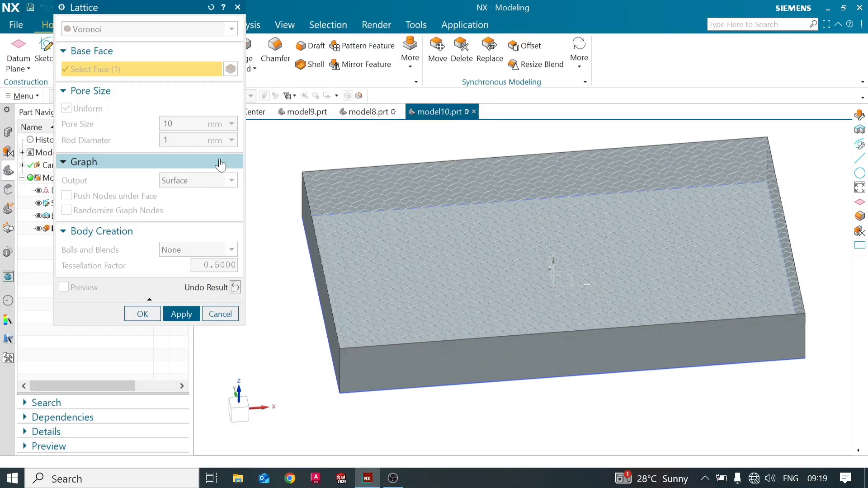
middle_click(409, 274)
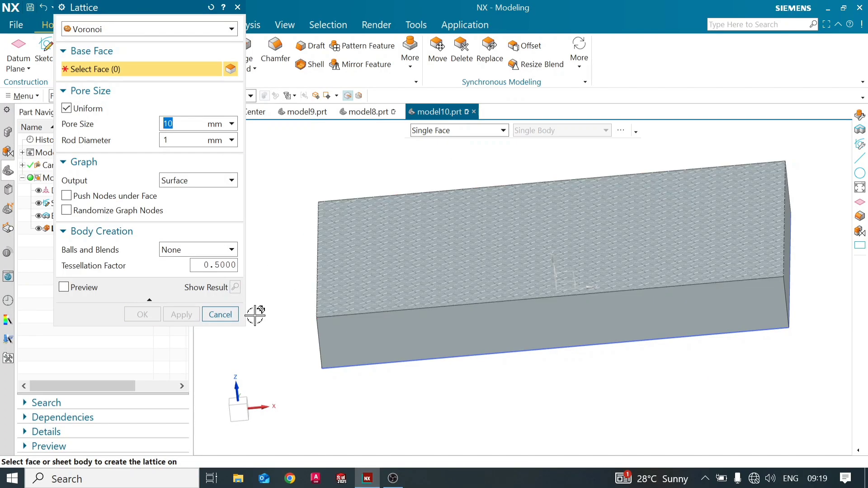
click(222, 314)
Hide the extruded block and its base sketch, keeping the lattice displayed.
click(74, 217)
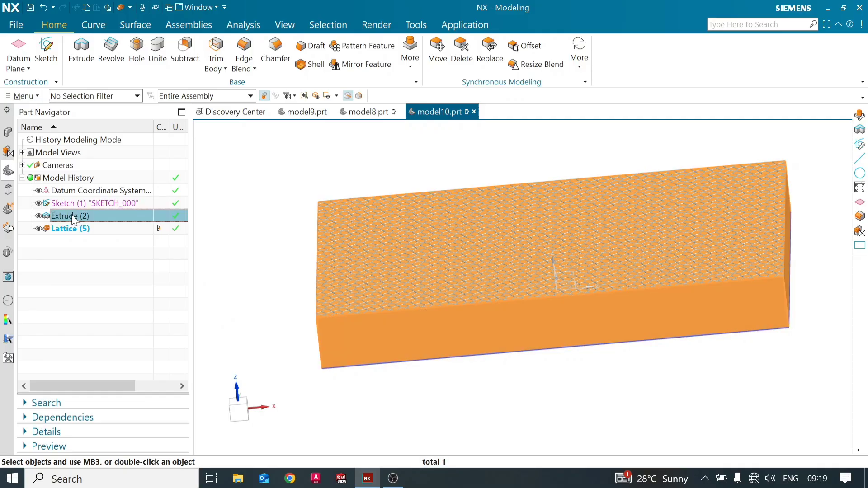
right_click(74, 217)
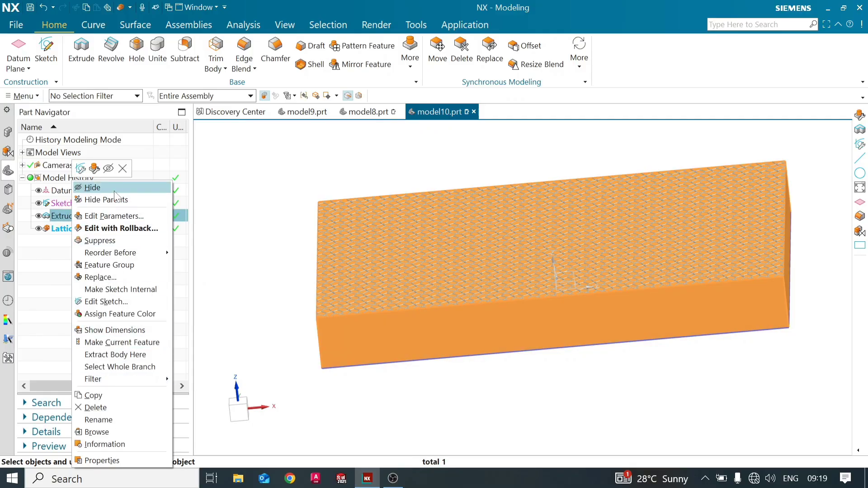
click(93, 187)
click(67, 205)
right_click(67, 204)
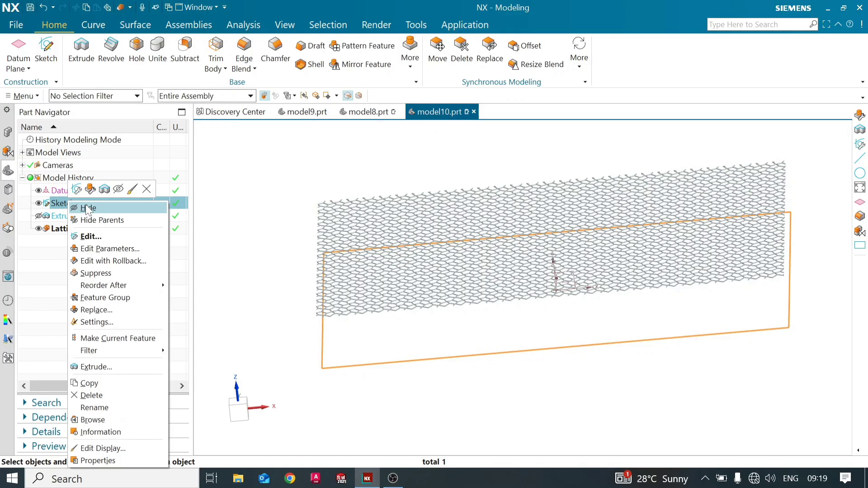
click(93, 208)
Inspect the isolated Voronoi lattice from several angles and save the model10 part.
mouse_move(421, 274)
middle_down()
mouse_move(422, 254)
mouse_move(417, 260)
middle_up()
scroll(417, 262, up, 3)
middle_drag(330, 257, 460, 256)
middle_drag(570, 251, 389, 206)
middle_drag(517, 239, 562, 217)
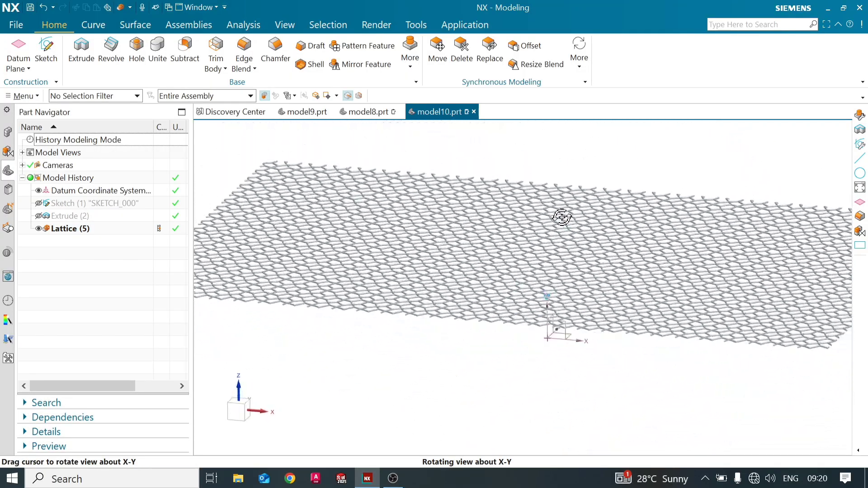
key(ctrl+s)
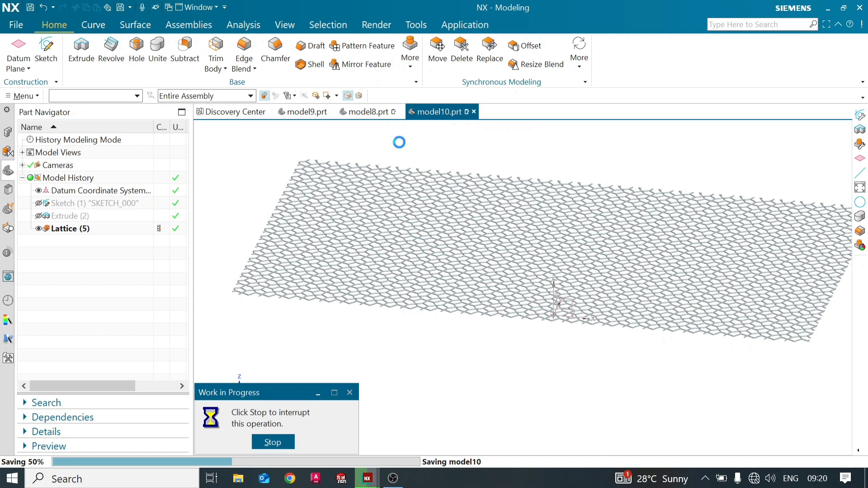
Look through the design and detail feature commands to see where Lattice and Draft Body can be found.
click(411, 58)
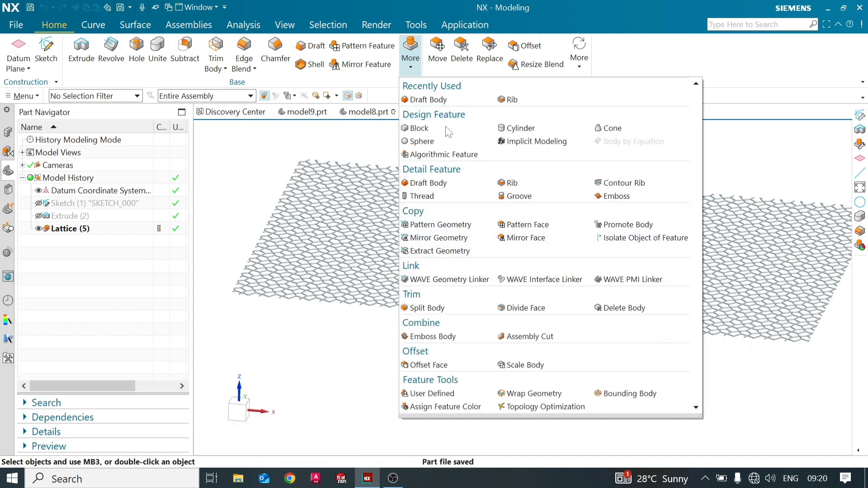
click(38, 91)
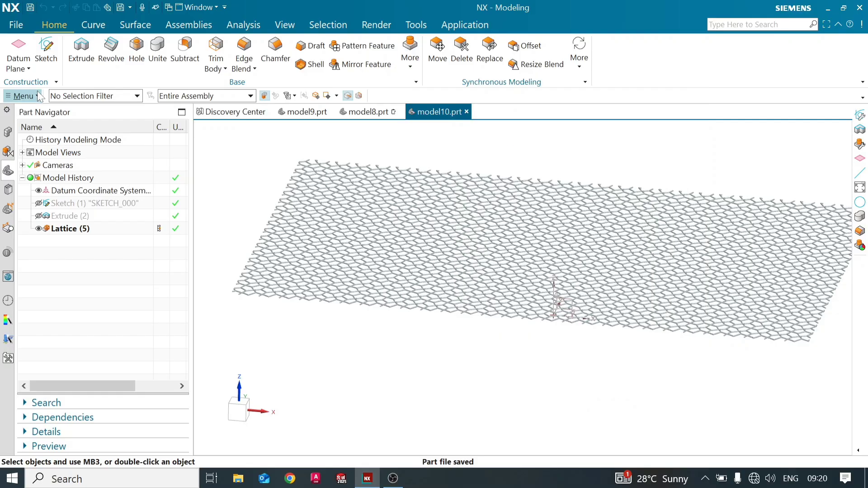
click(39, 96)
mouse_move(48, 146)
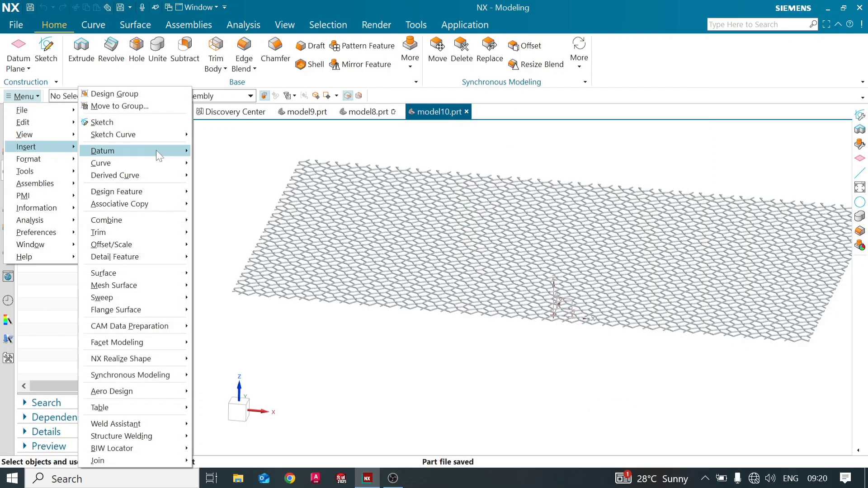
mouse_move(154, 199)
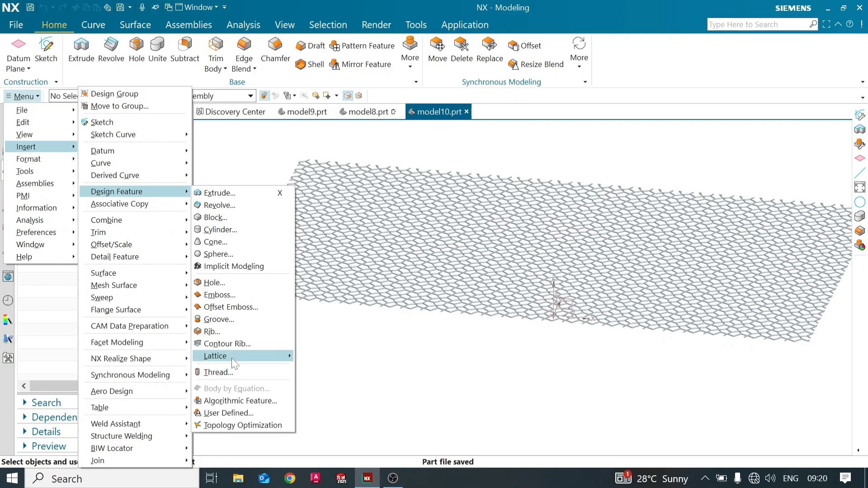
mouse_move(233, 364)
key(Escape)
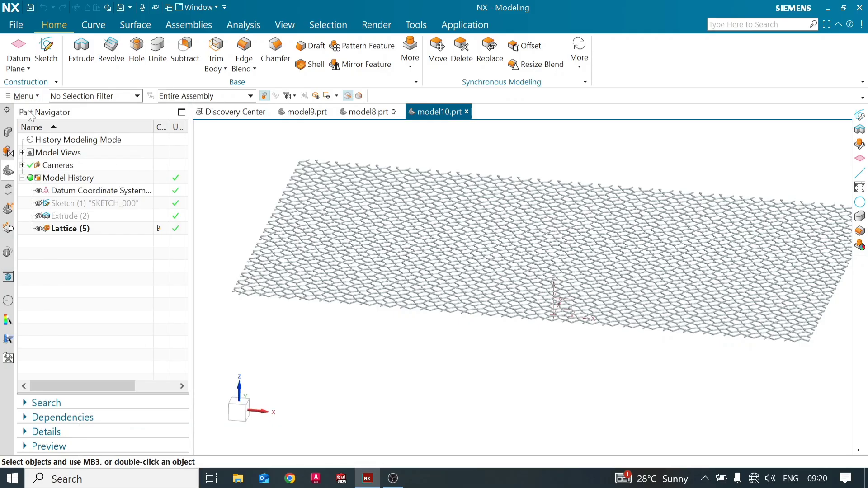
click(414, 67)
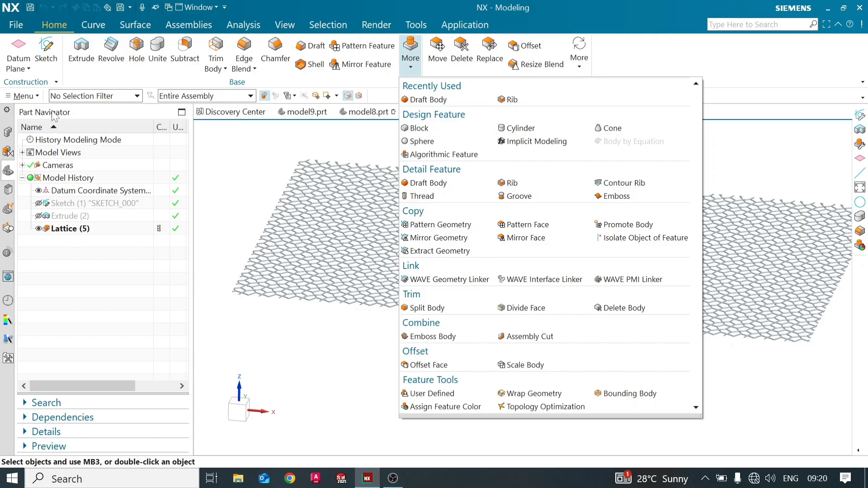
click(36, 96)
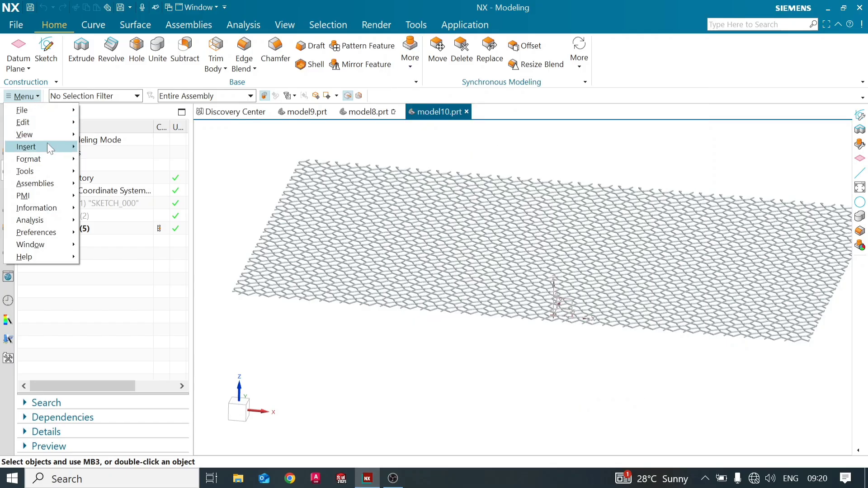
mouse_move(121, 257)
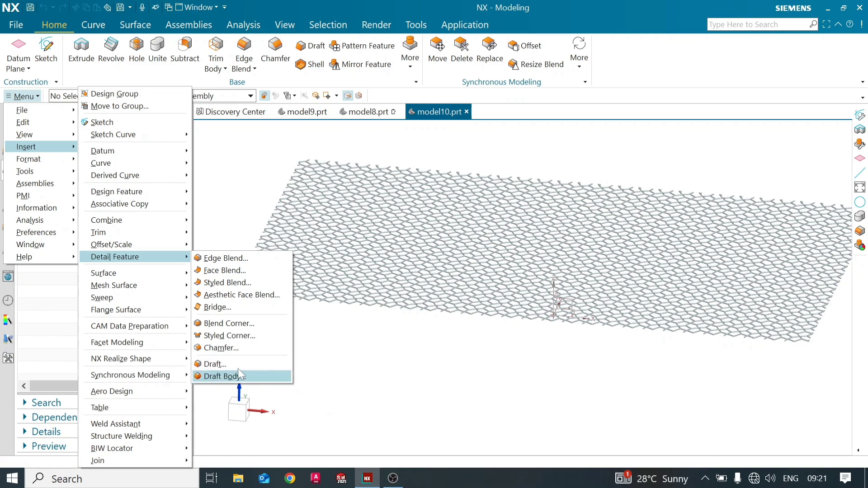
click(446, 351)
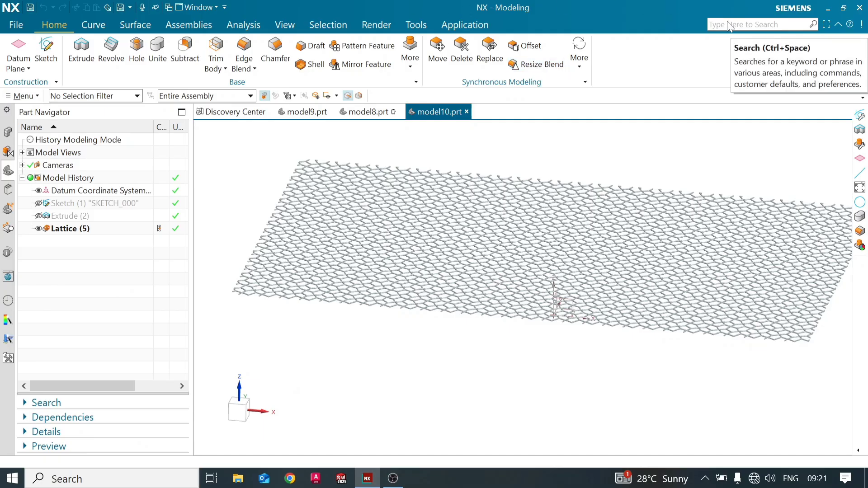
Find the Draft Body command by searching for "draft", open it, and close it without creating anything.
click(762, 24)
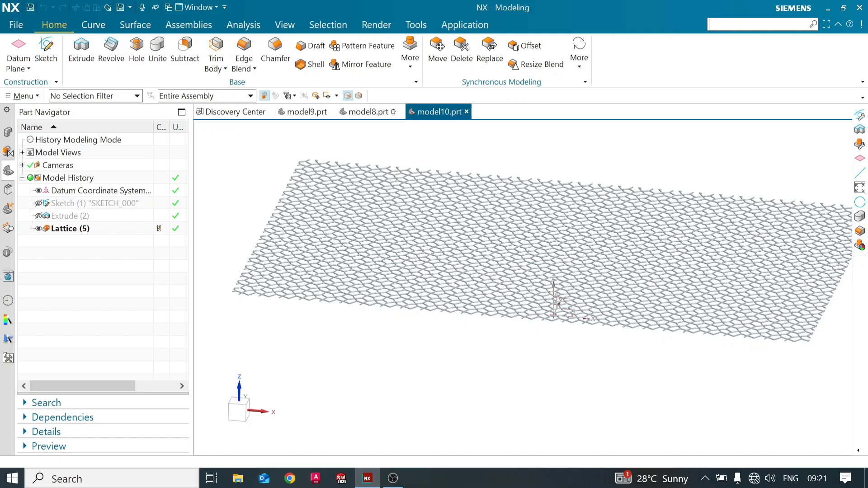
text(r)
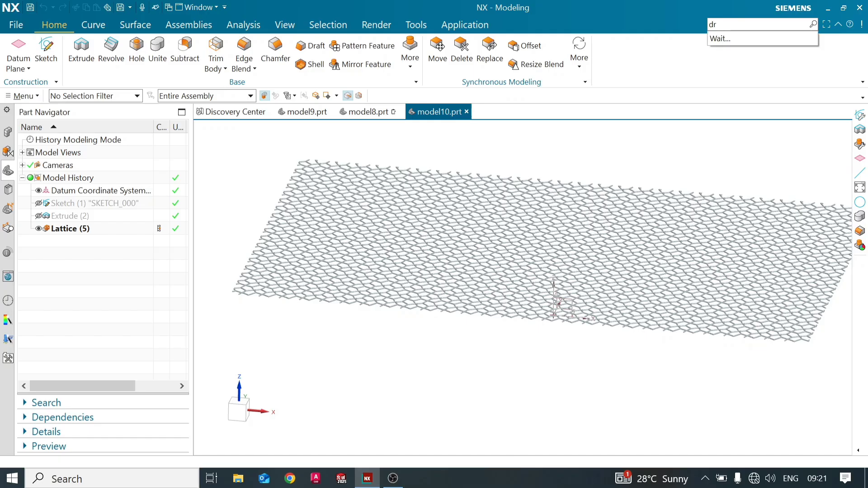
text(aft)
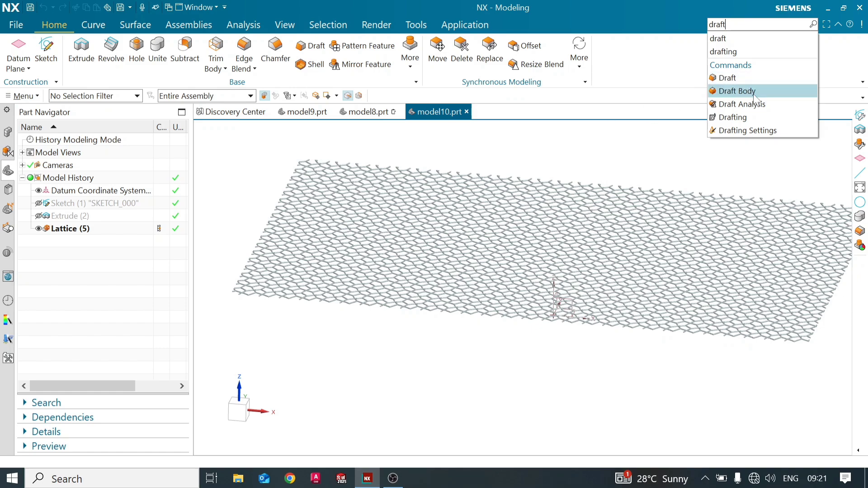
click(738, 91)
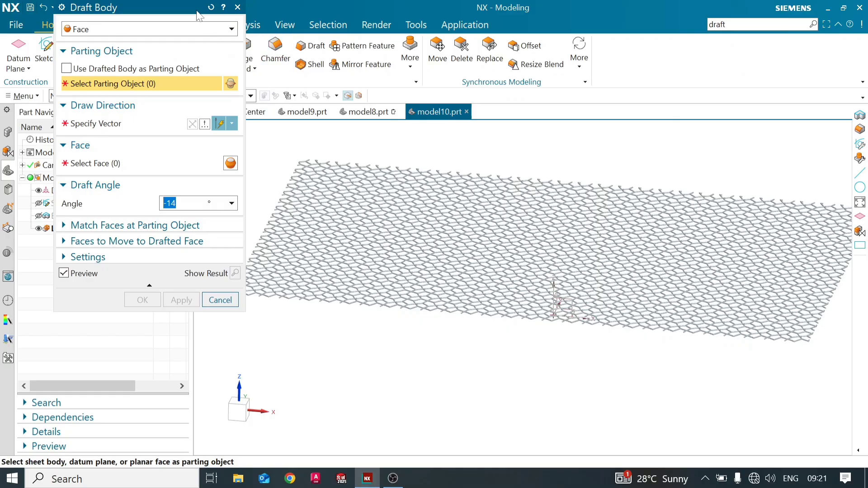
drag(188, 6, 194, 24)
click(241, 26)
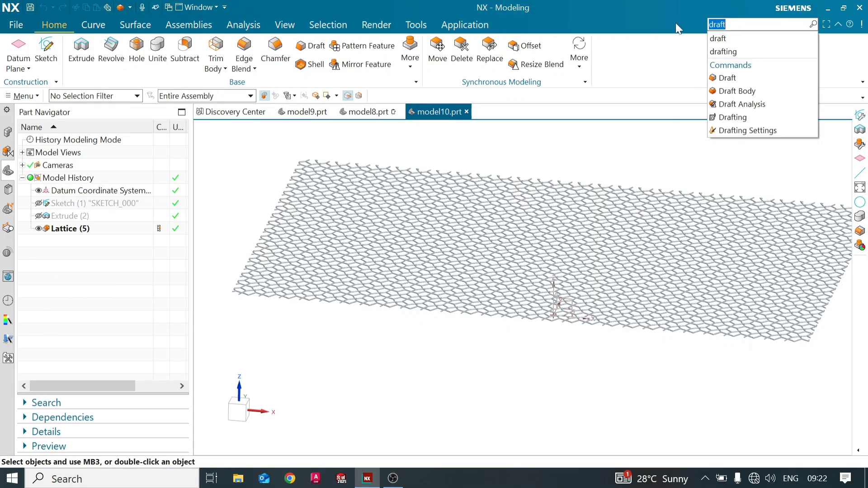
Find the Lattice command by searching for "latt", open it, and close it without creating anything.
text(latt)
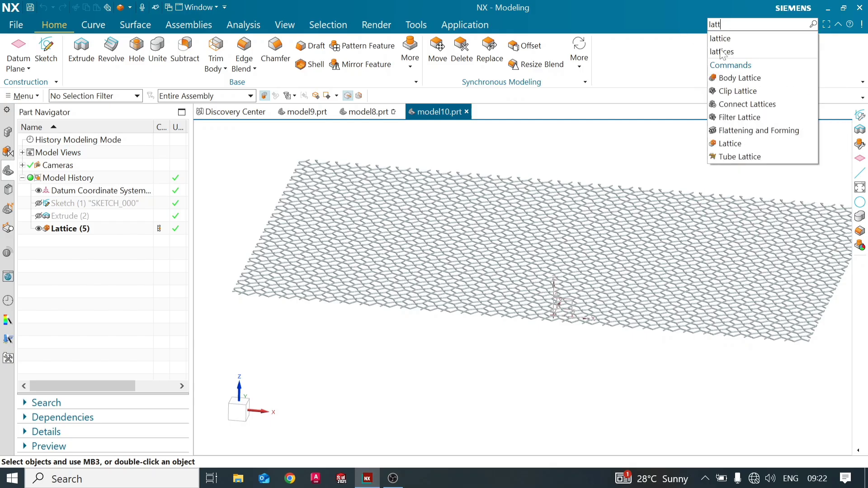
click(751, 144)
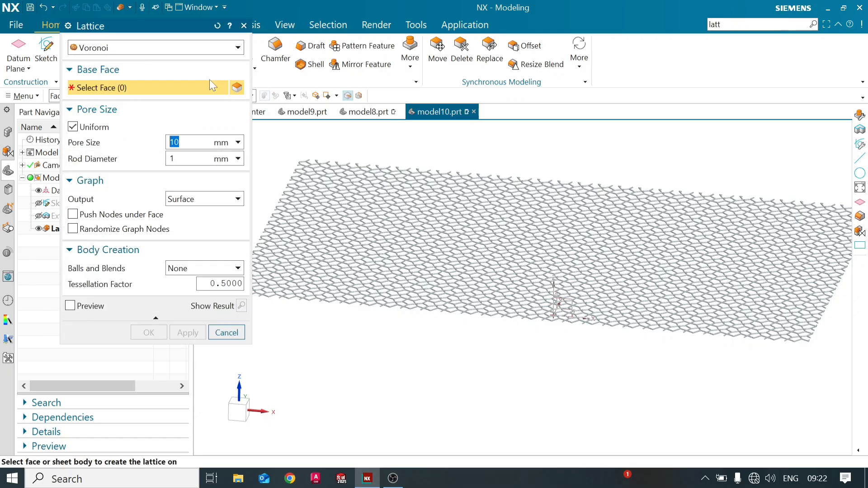
click(243, 26)
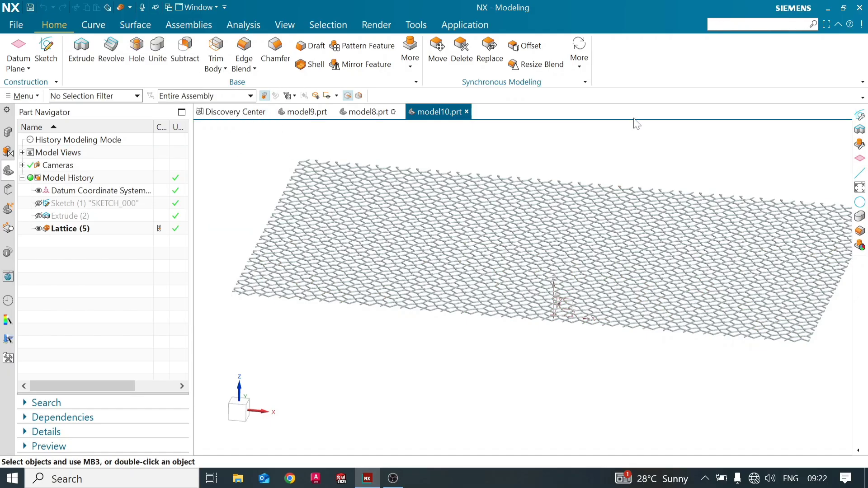